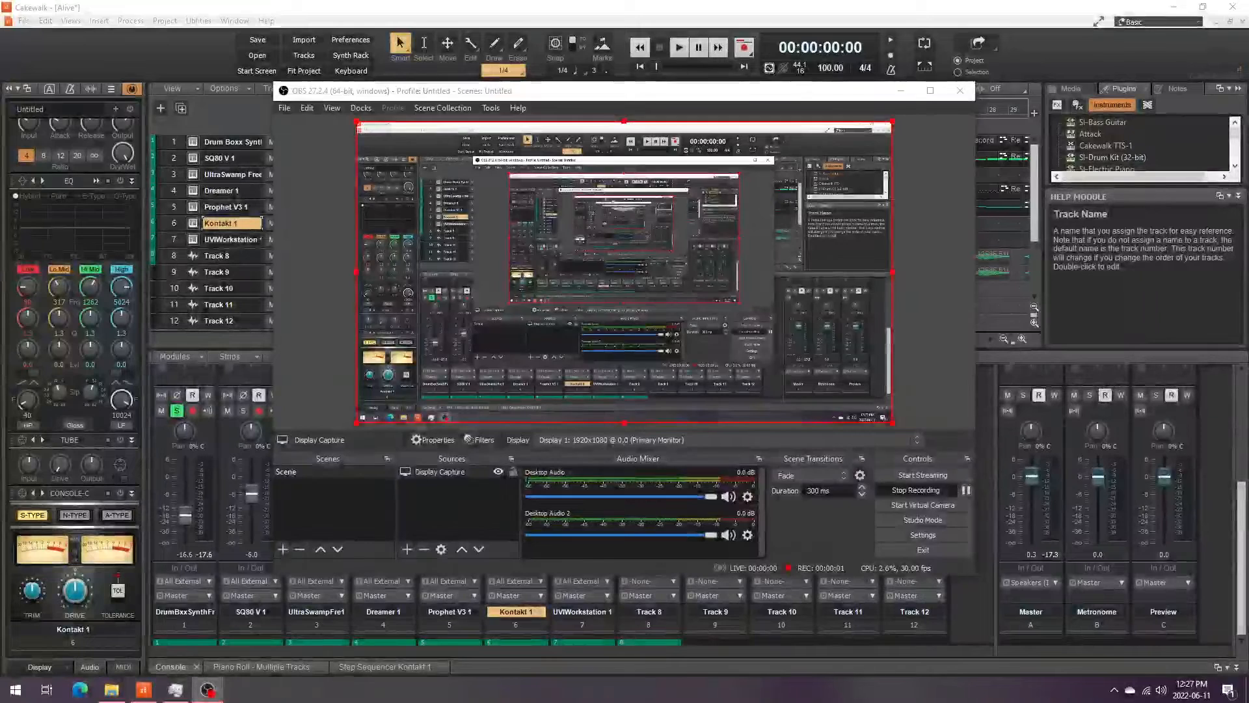
# - Play the project with the Drum Boxx Synth track soloed, then stop playback
pyautogui.click(901, 91)
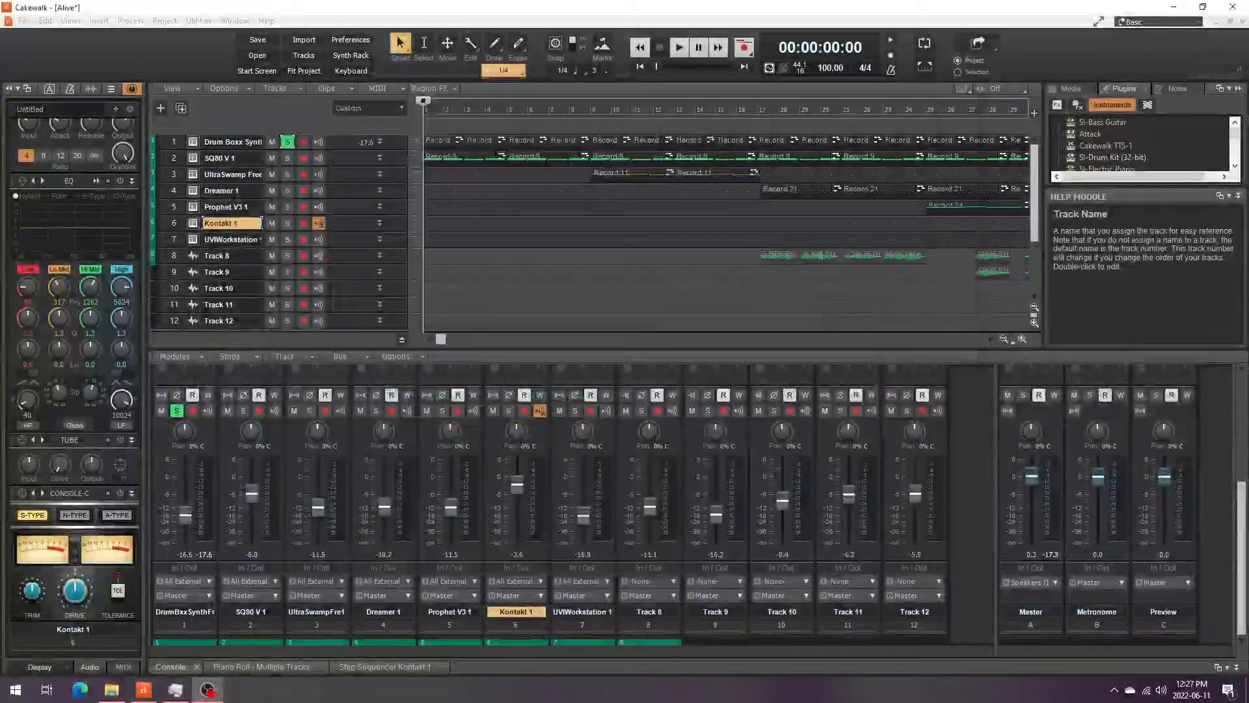
pyautogui.click(678, 47)
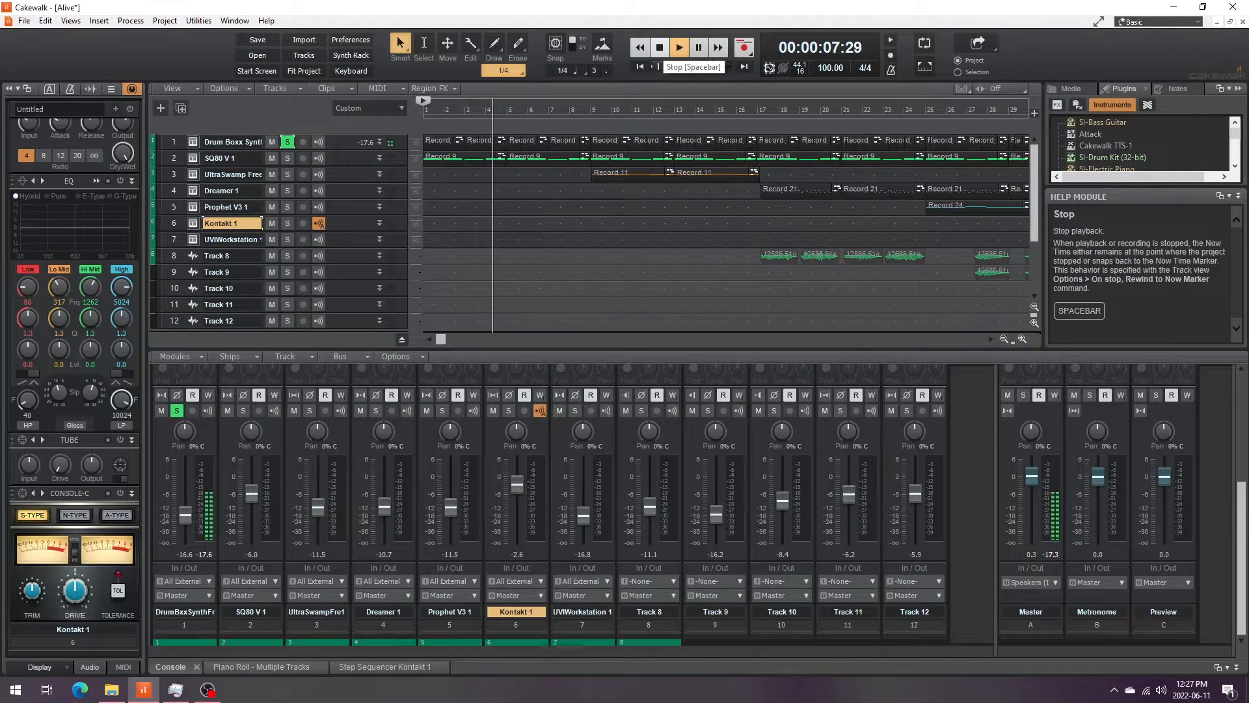
pyautogui.click(659, 47)
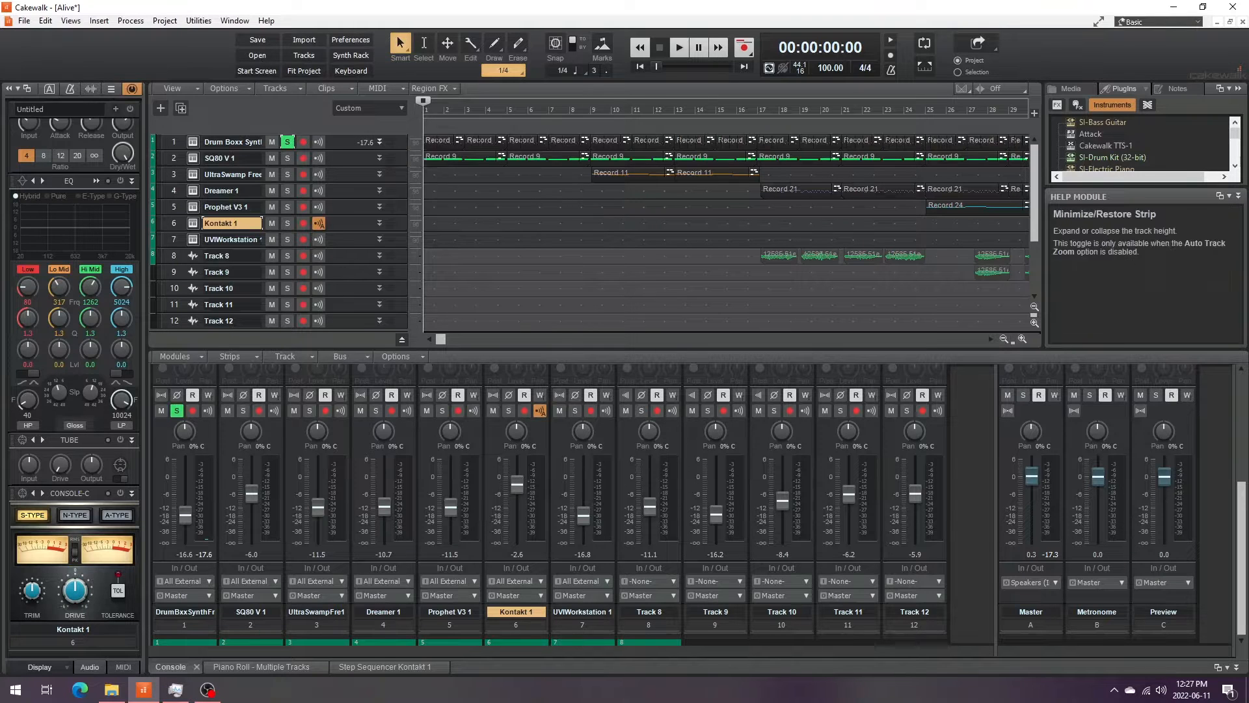
# - Expand the Drum Boxx Synth track to show its Ozone 9 Elements effect and audition it twice
pyautogui.click(193, 142)
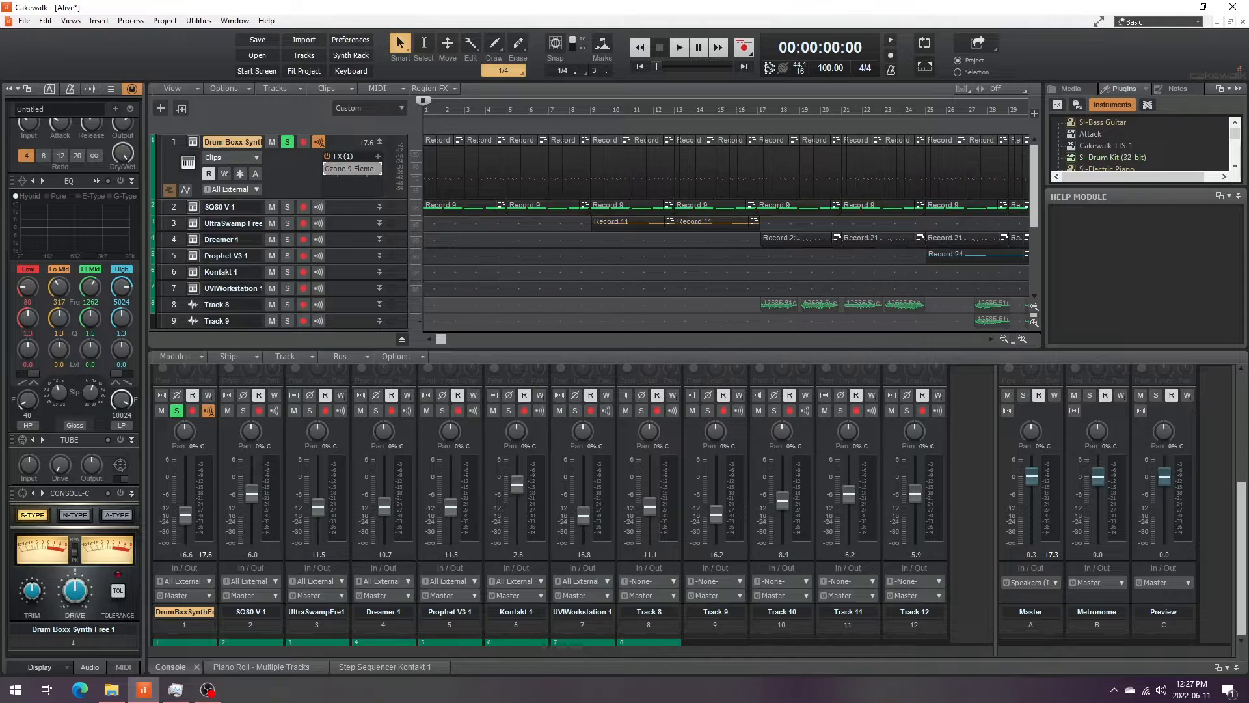
pyautogui.click(679, 46)
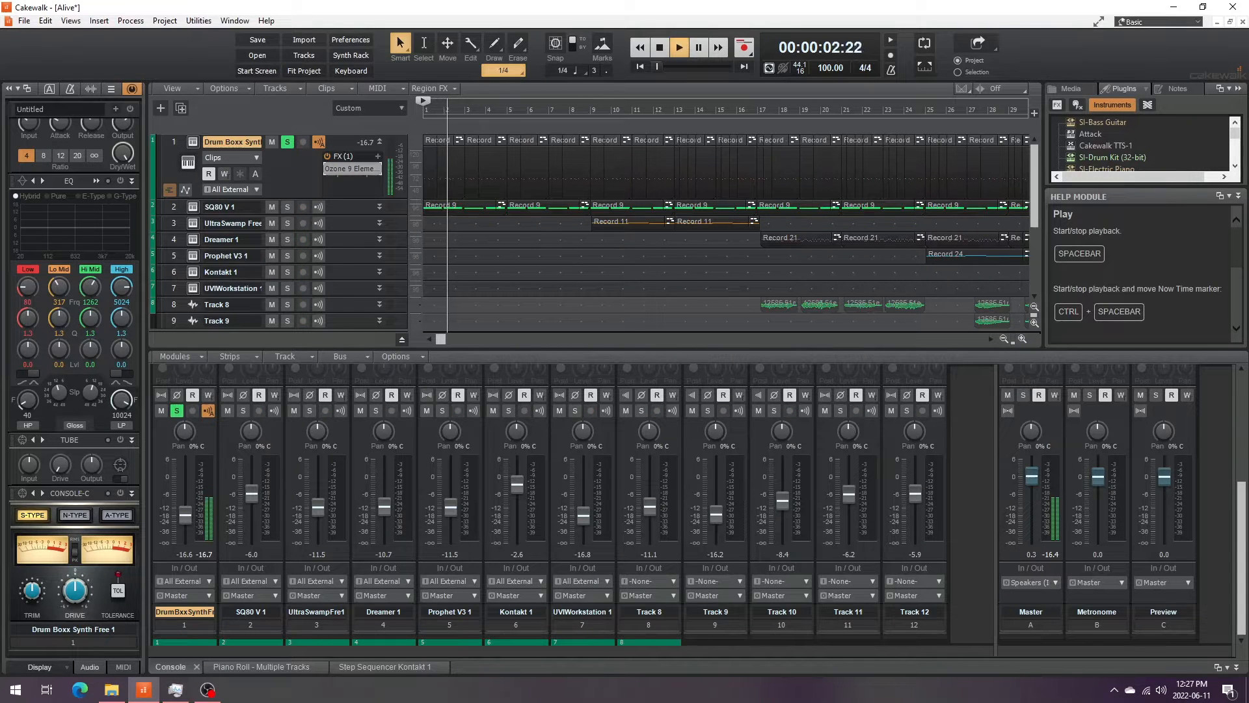
pyautogui.click(660, 47)
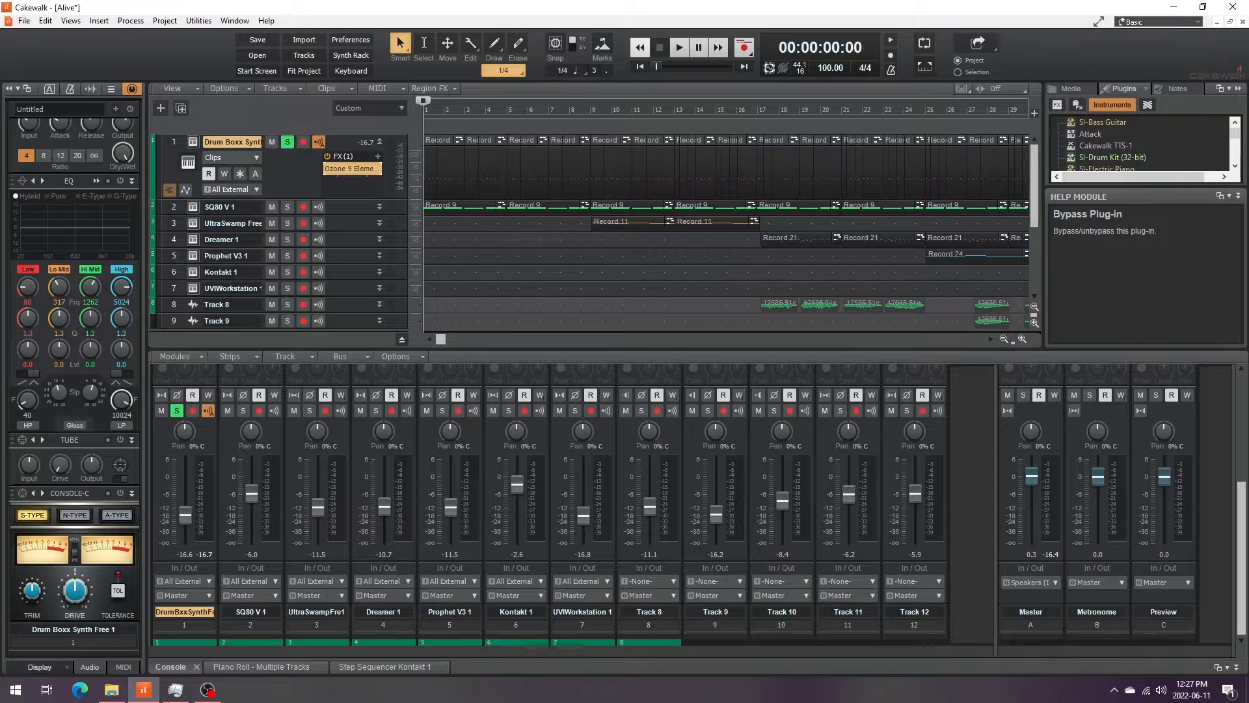
pyautogui.click(679, 47)
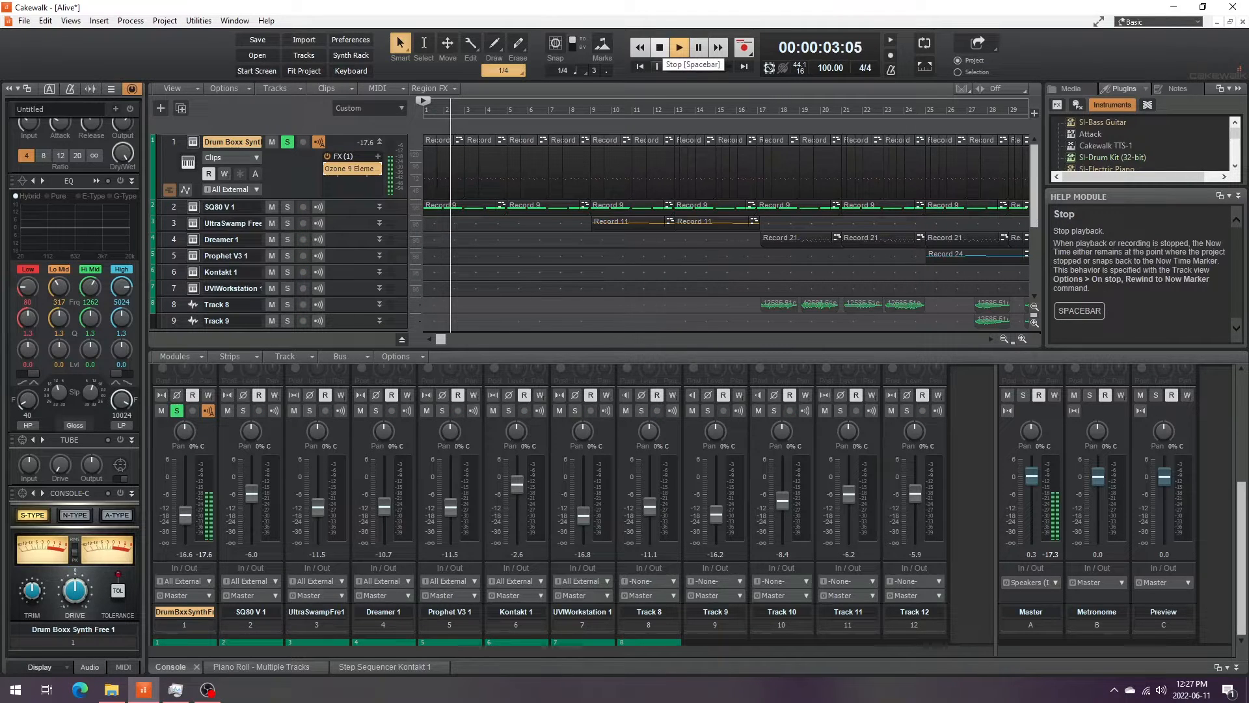
pyautogui.click(659, 47)
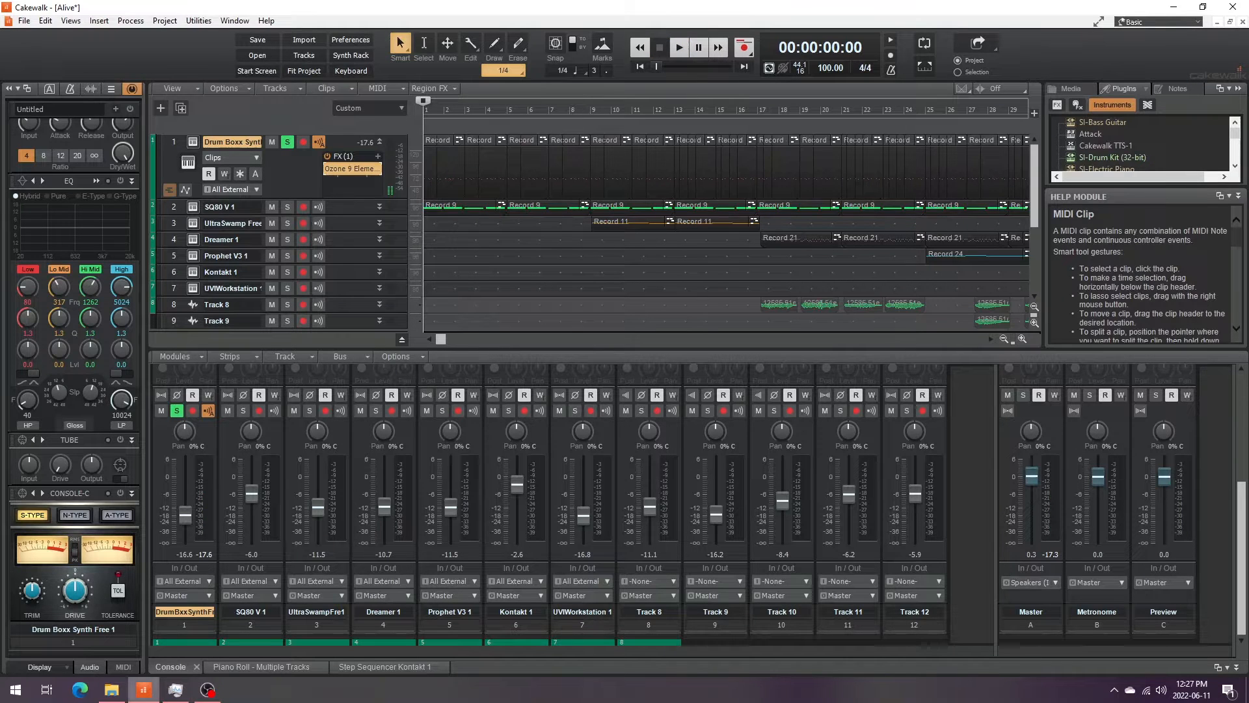
# - Open the Drum Boxx Synth instrument window, move it over the track view, and close it
pyautogui.click(207, 689)
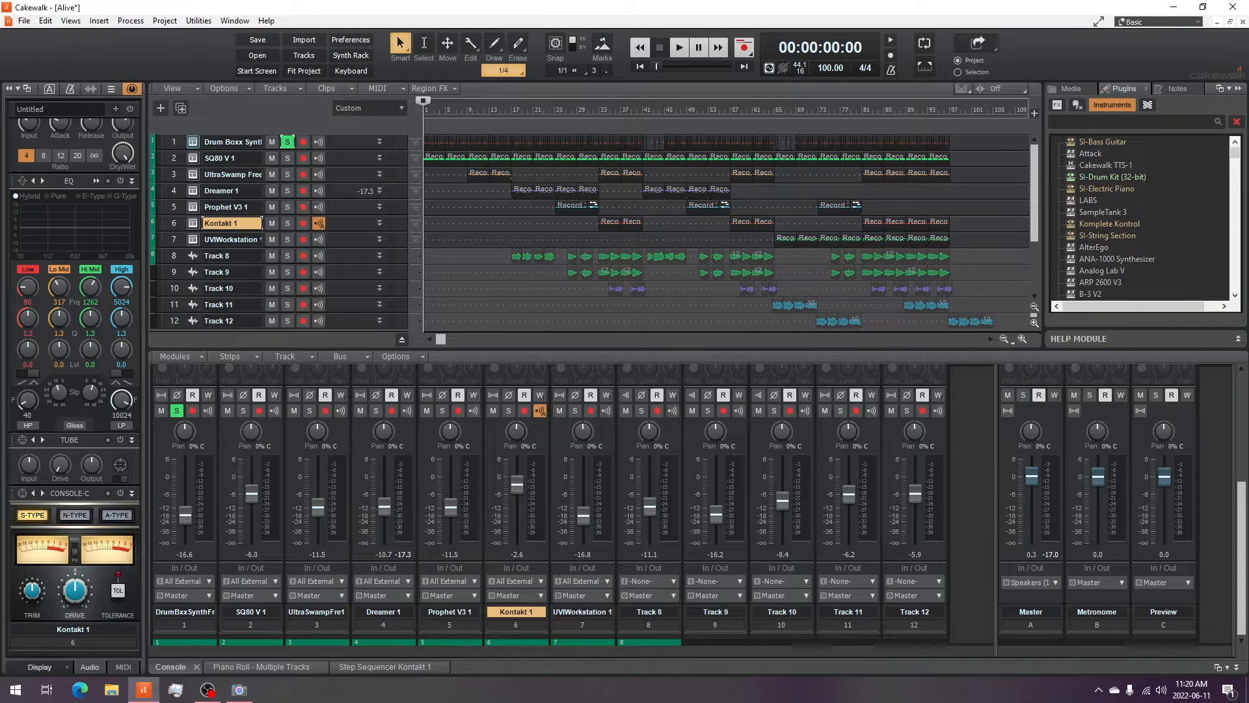
pyautogui.click(193, 141)
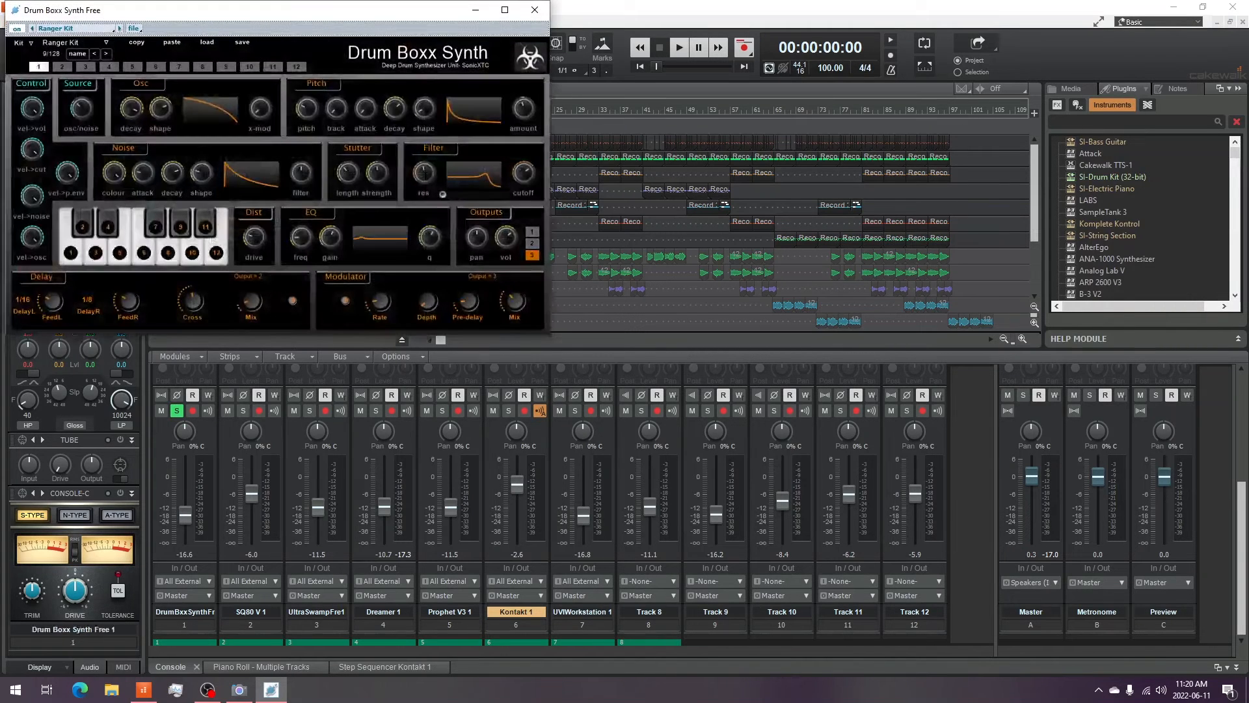
pyautogui.moveTo(294, 10); pyautogui.dragTo(758, 150)
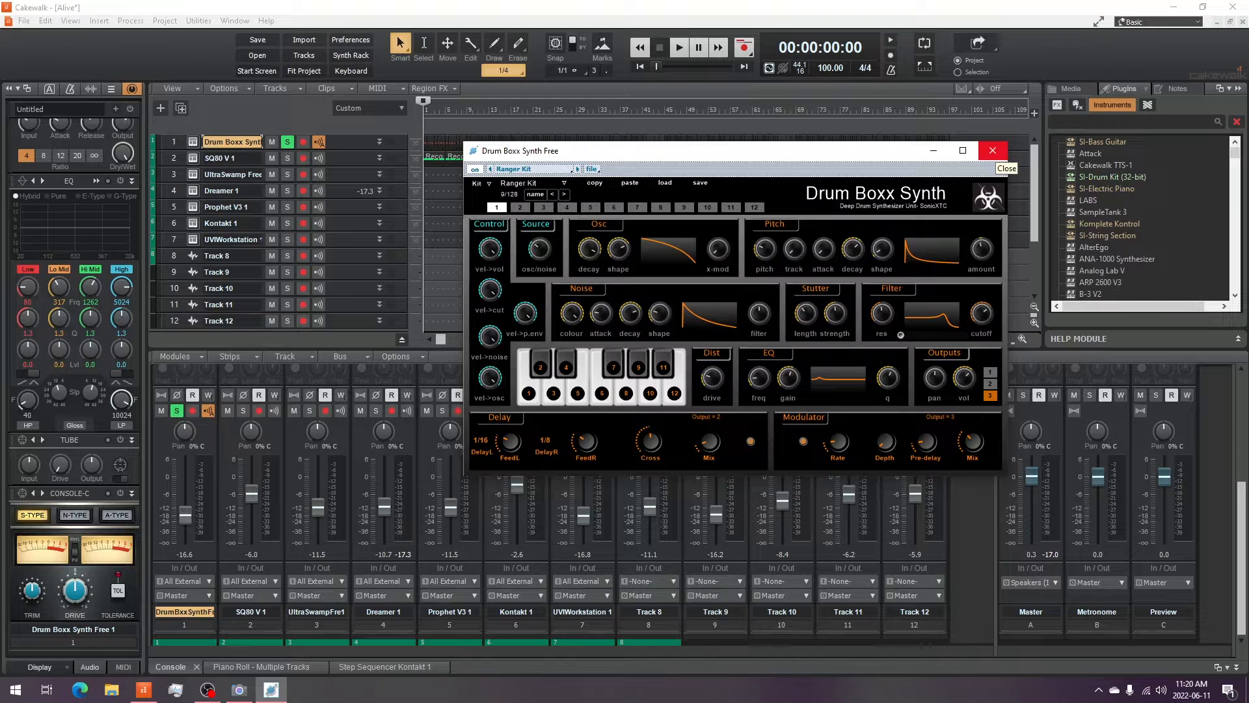
pyautogui.click(992, 150)
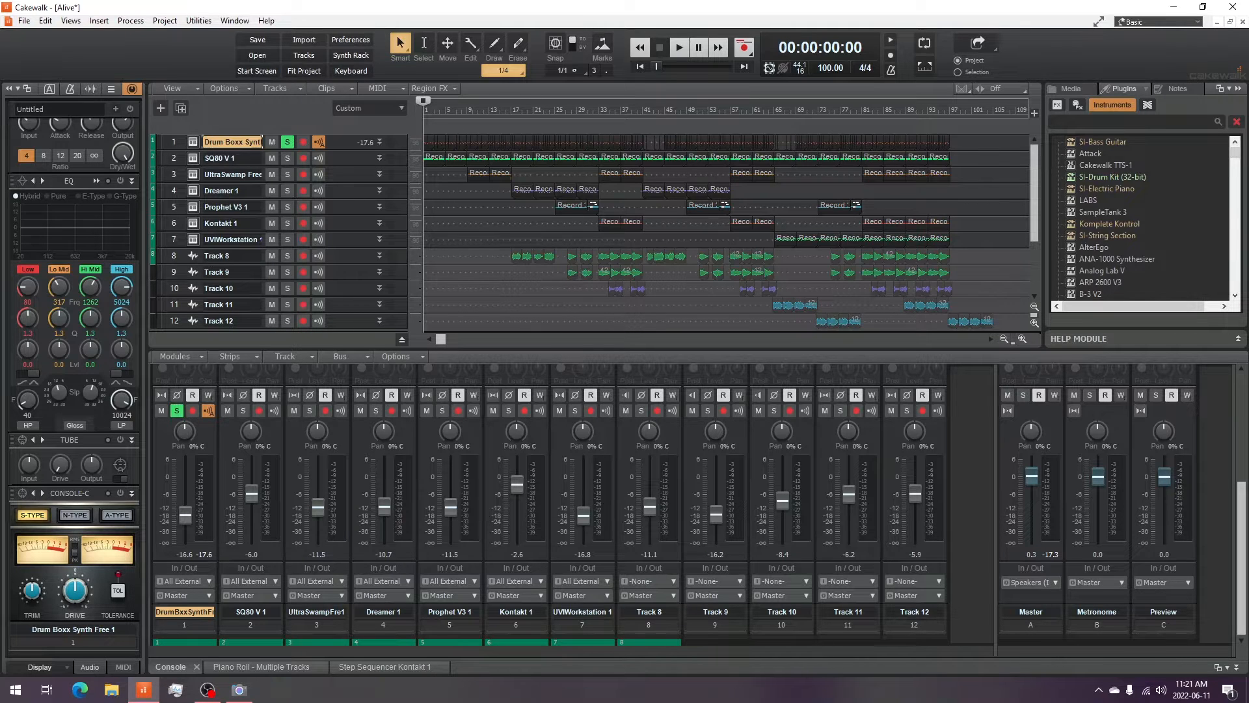
# - Expand the drum track and open its Ozone 9 Elements plug-in window, then close it
pyautogui.click(379, 142)
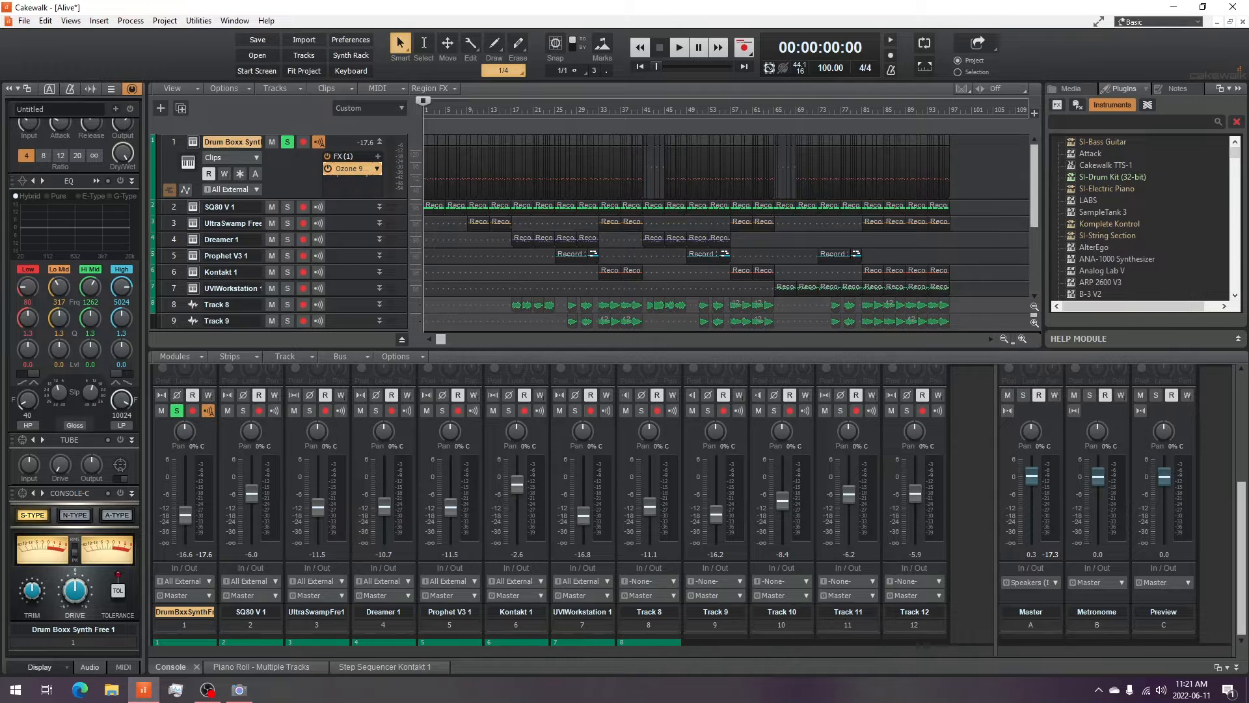
pyautogui.doubleClick(352, 169)
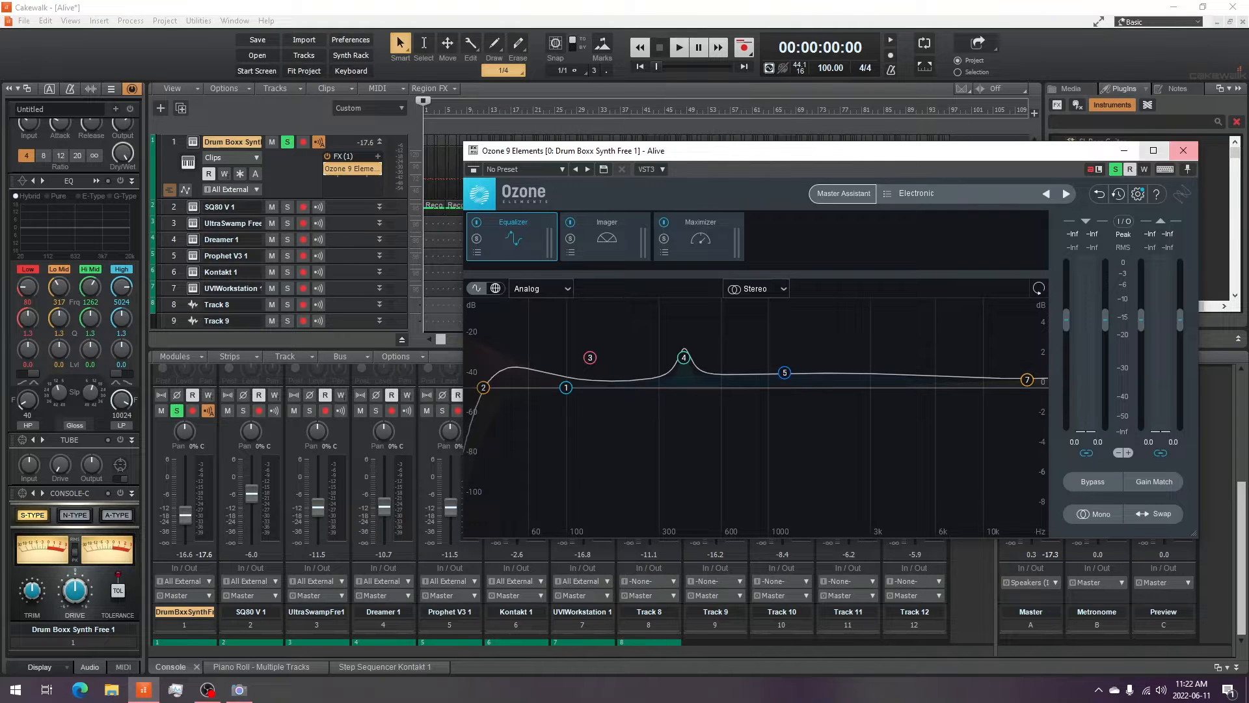
pyautogui.click(1182, 150)
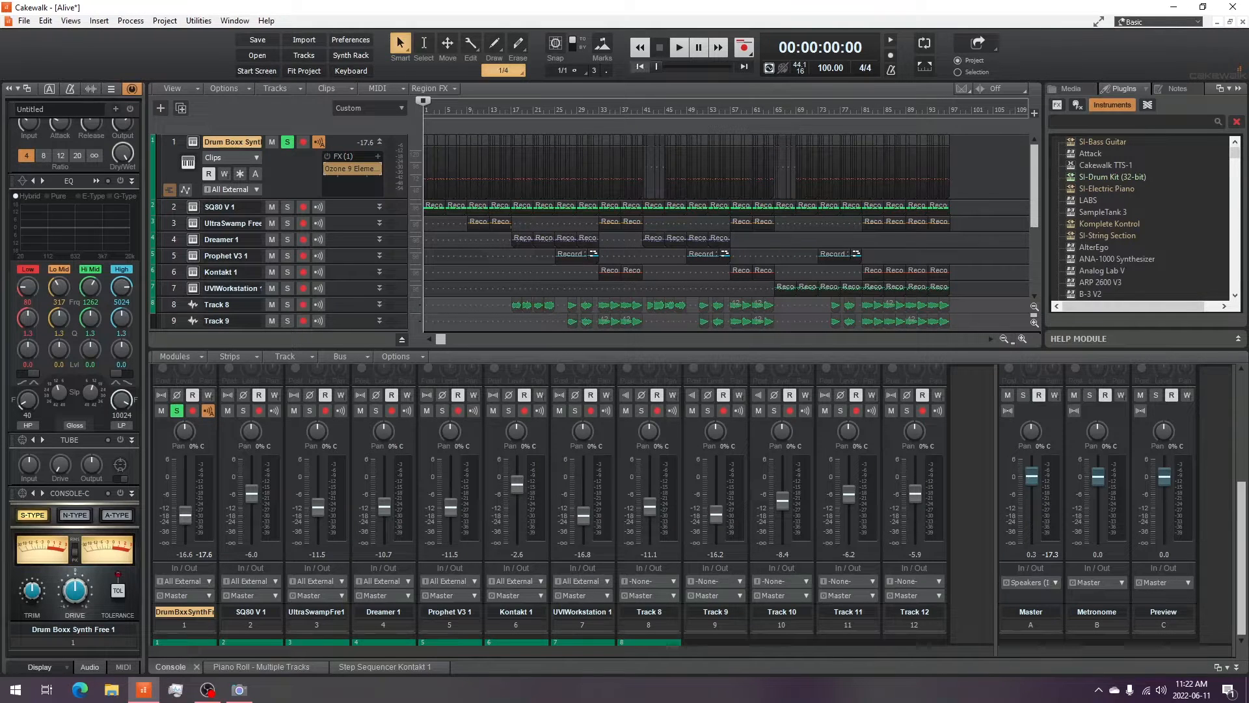
# - Play and stop the soloed drum track twice to hear it with the Ozone effect
pyautogui.press('space')
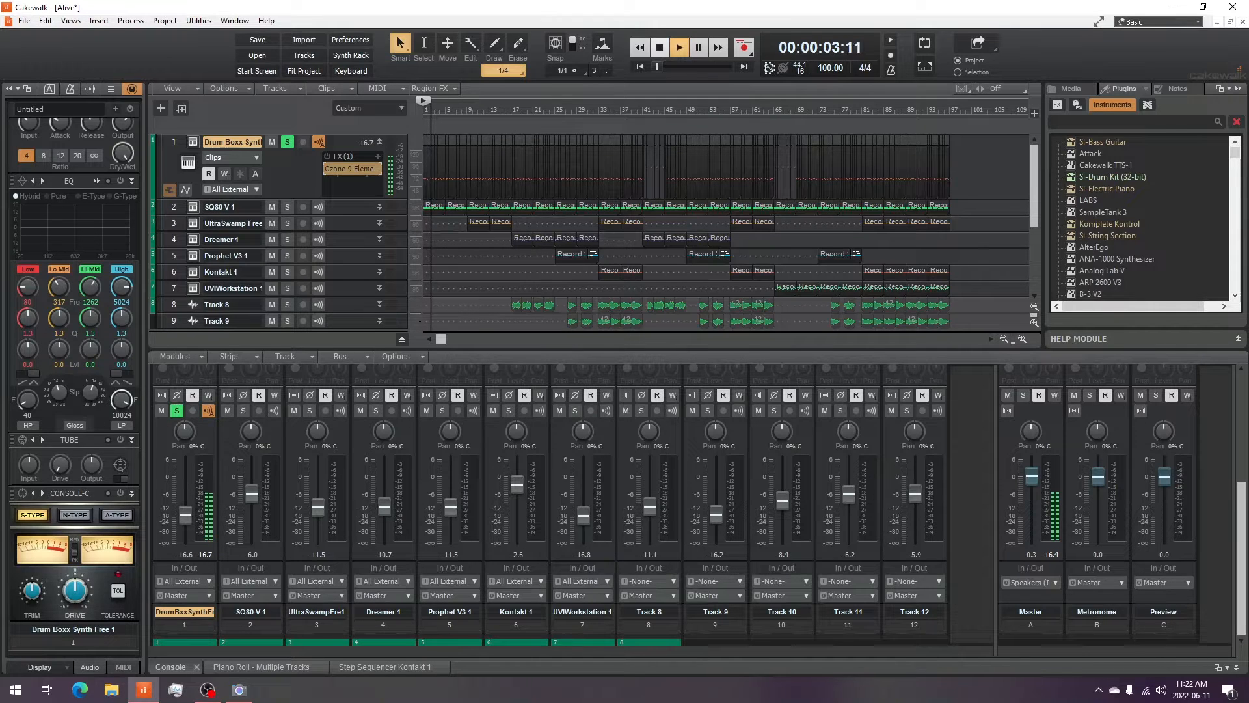
pyautogui.click(659, 47)
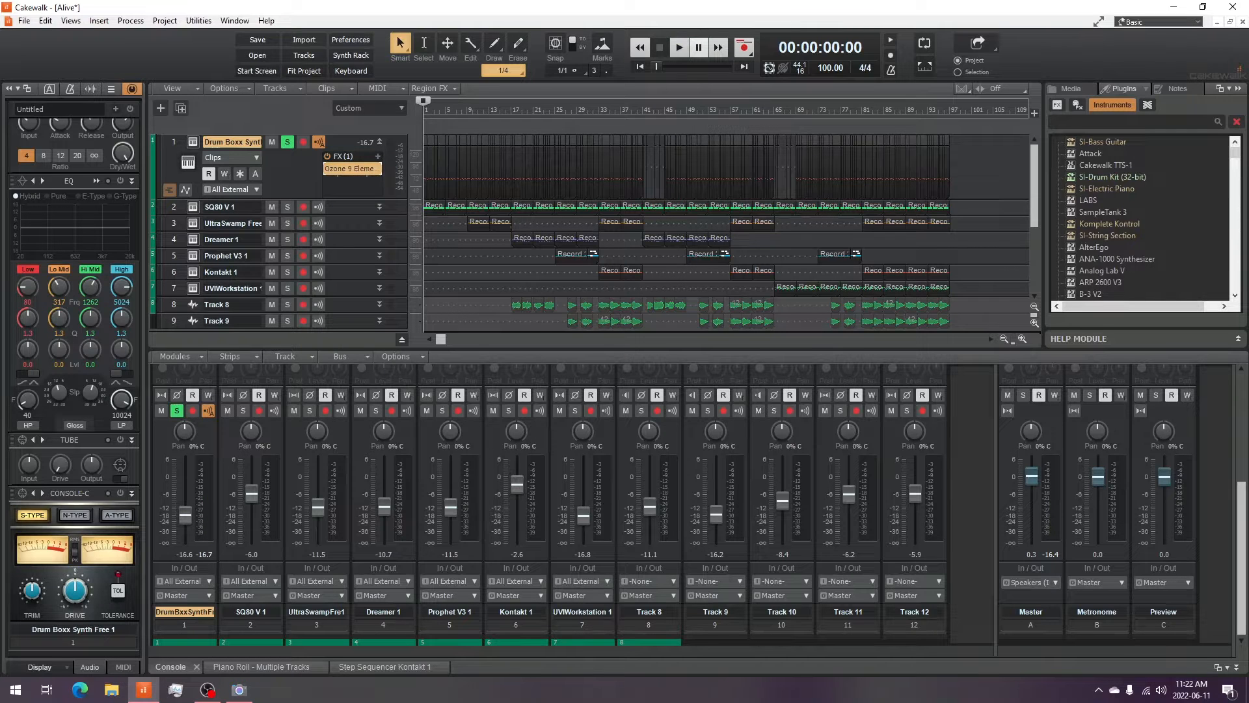
pyautogui.click(679, 46)
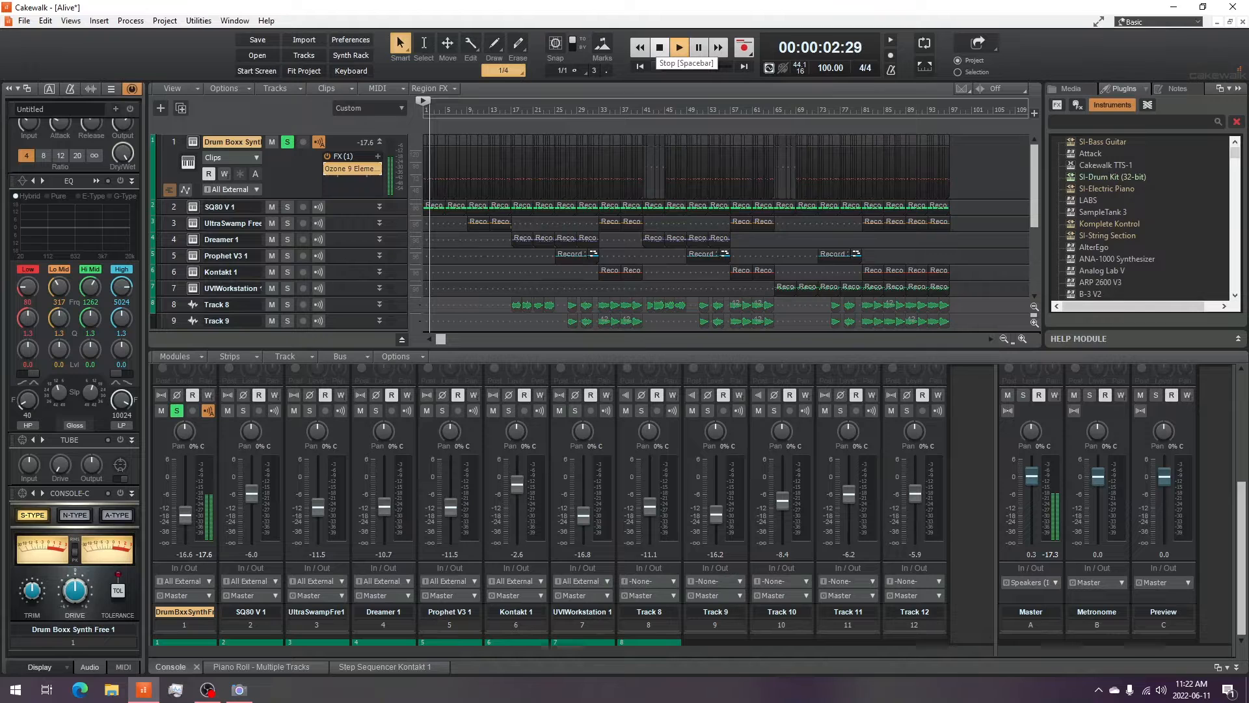
pyautogui.click(660, 47)
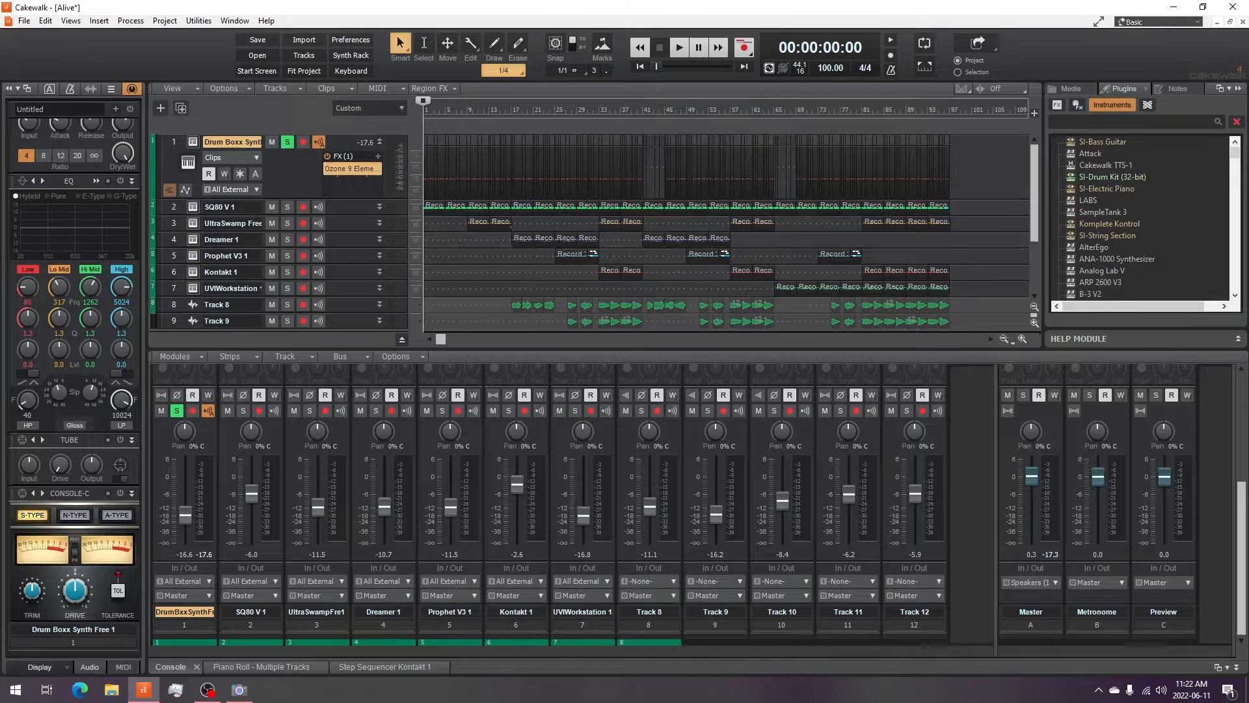
# - Collapse the Drum Boxx Synth track's expanded strip
pyautogui.click(379, 142)
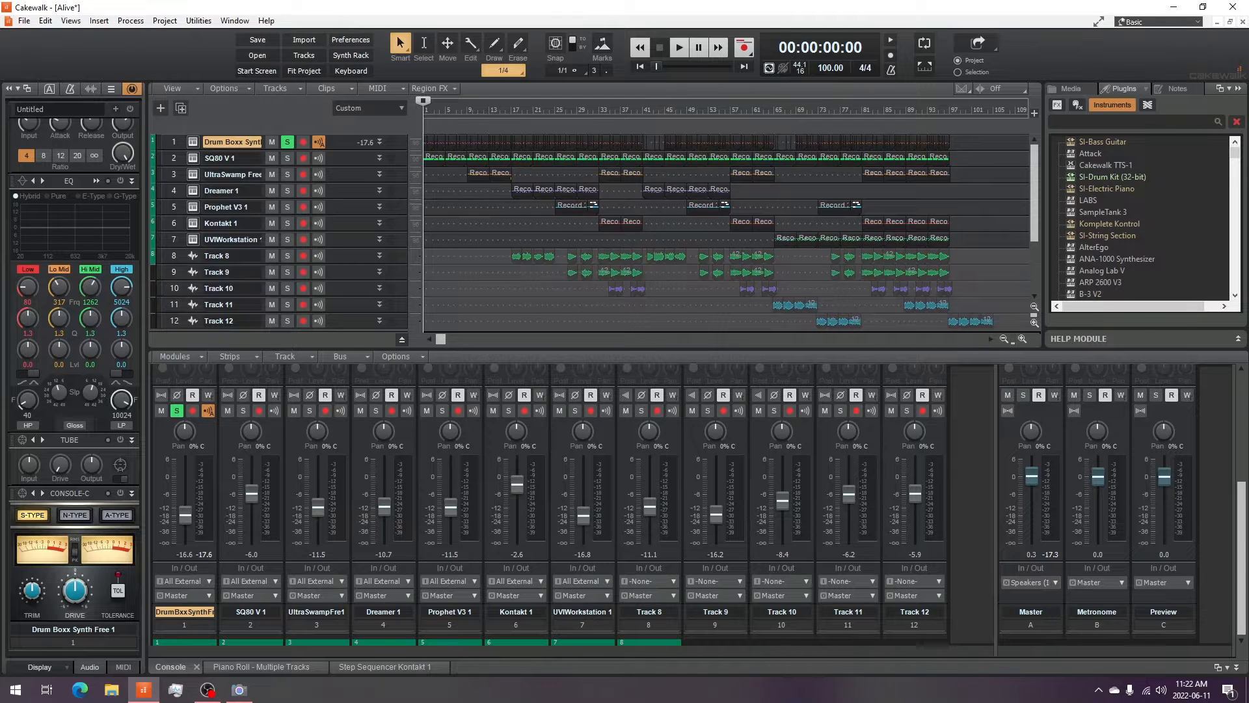
pyautogui.click(239, 690)
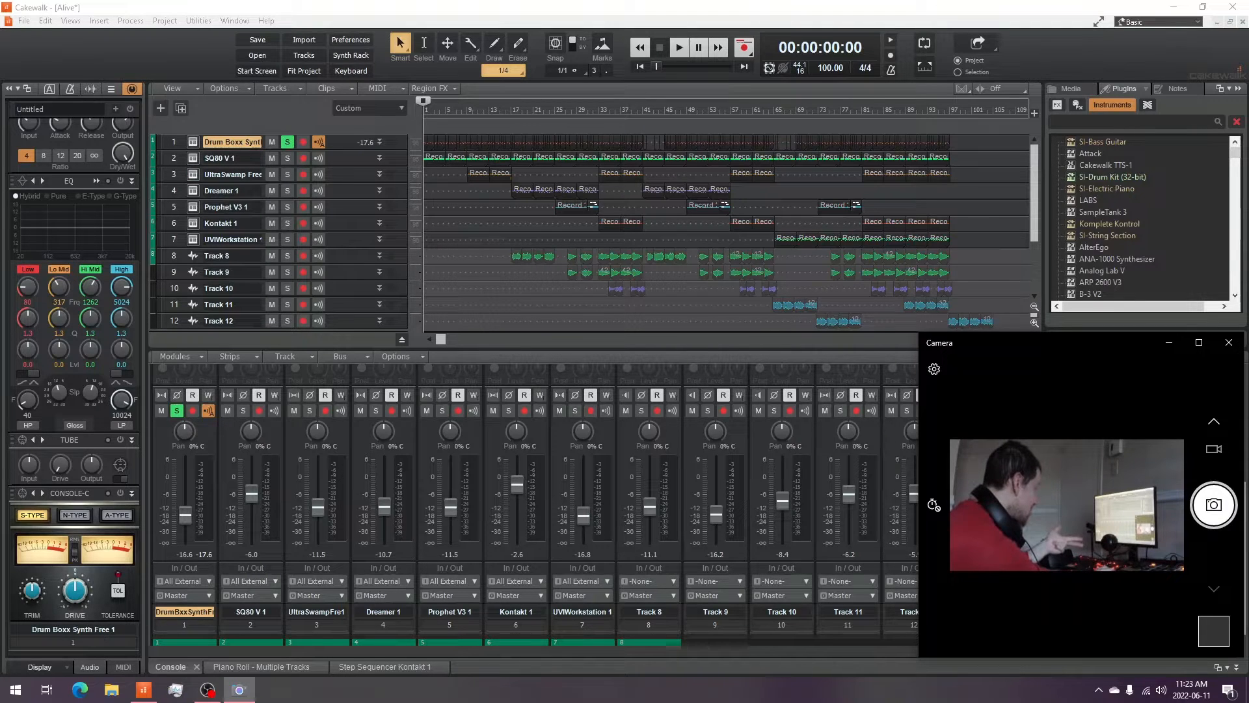
# - Open the SQ80 V 1 instrument window on track 2 and close it again
pyautogui.click(193, 159)
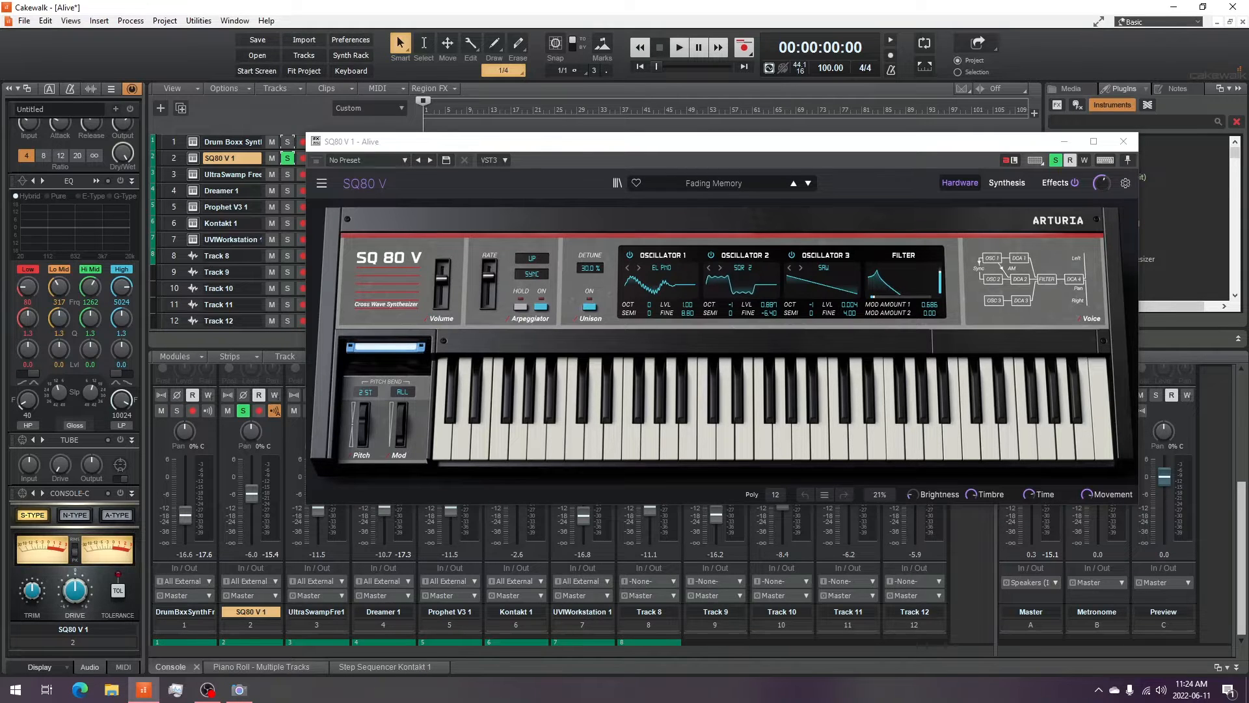
pyautogui.click(239, 690)
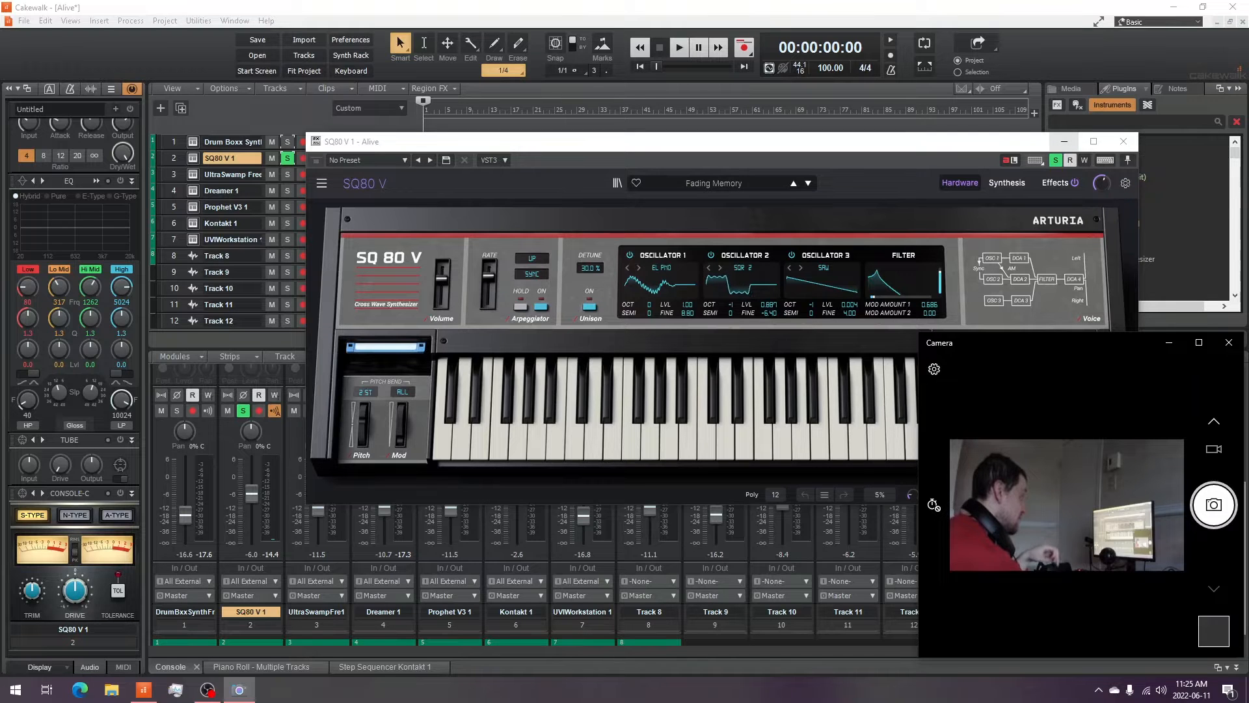
pyautogui.click(1064, 141)
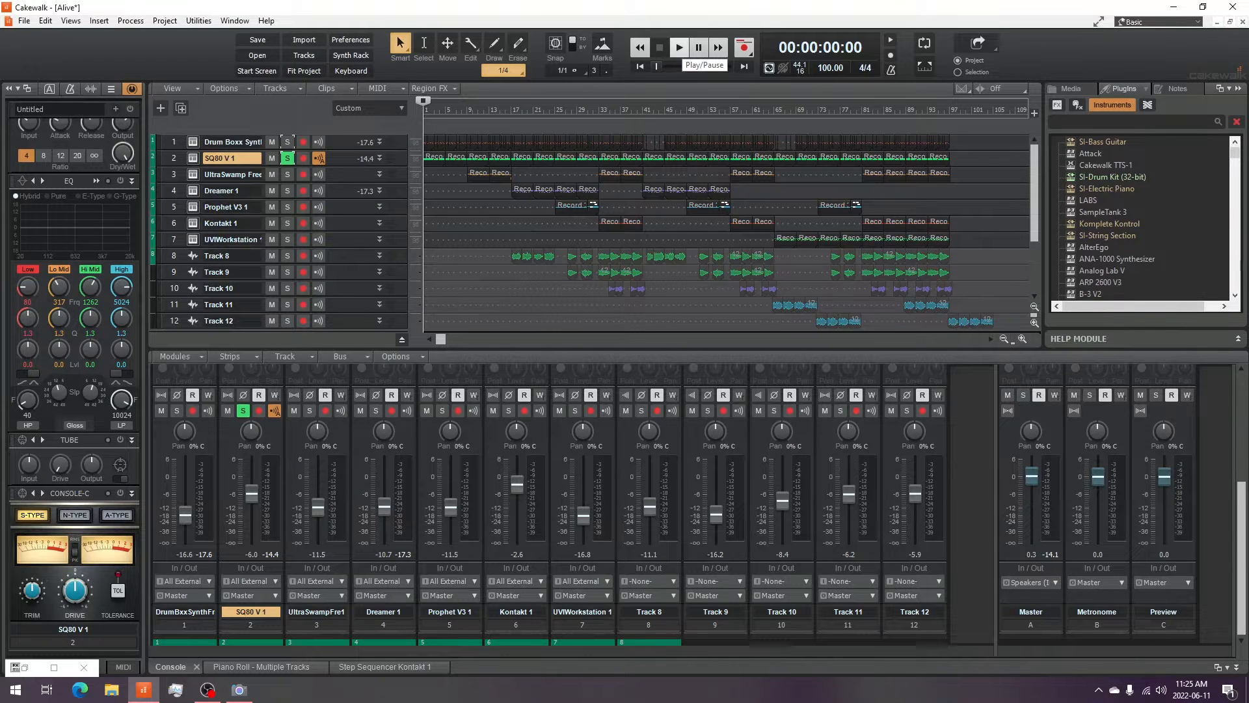
# - Audition the SQ80 V 1 track and close its BREVERB 2 effect window
pyautogui.click(679, 46)
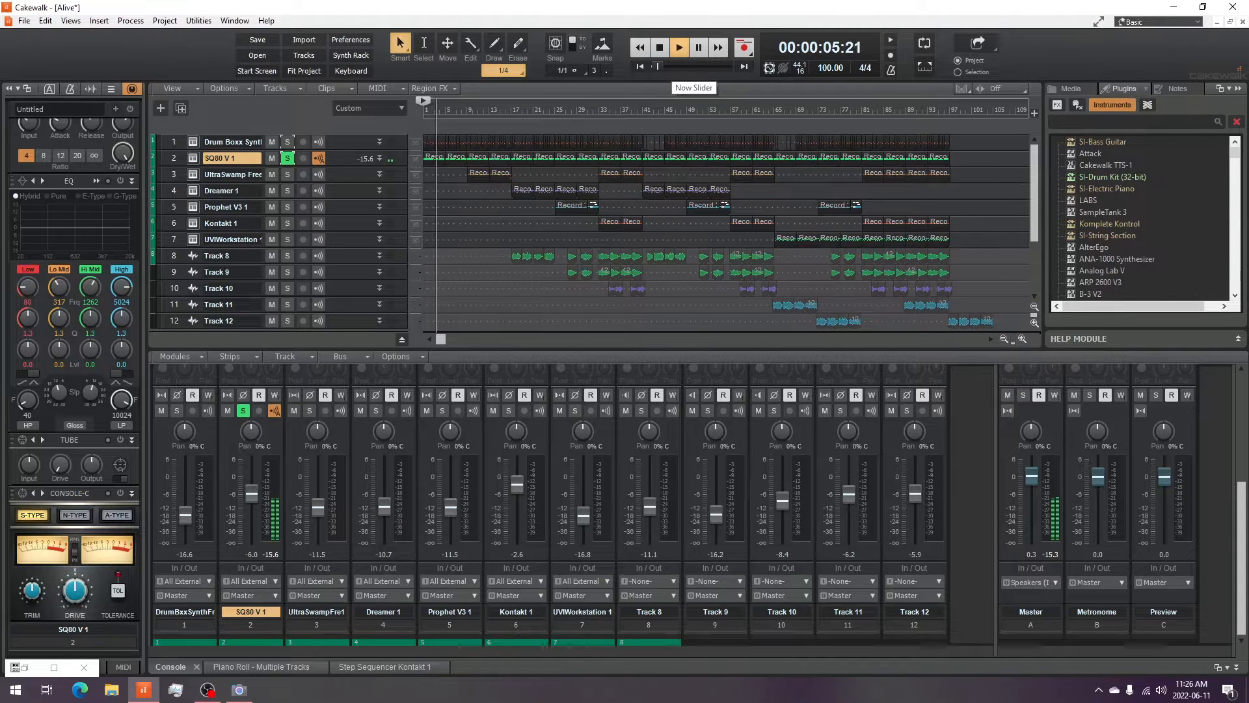
pyautogui.click(238, 690)
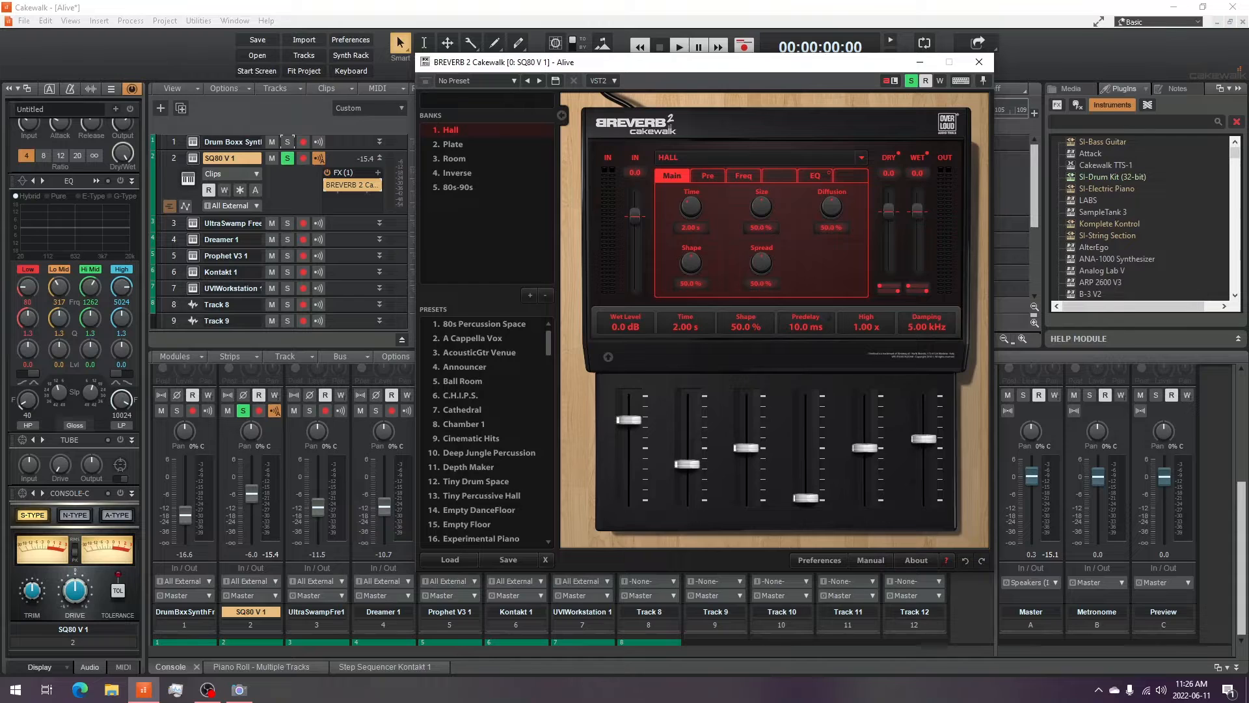
pyautogui.click(980, 61)
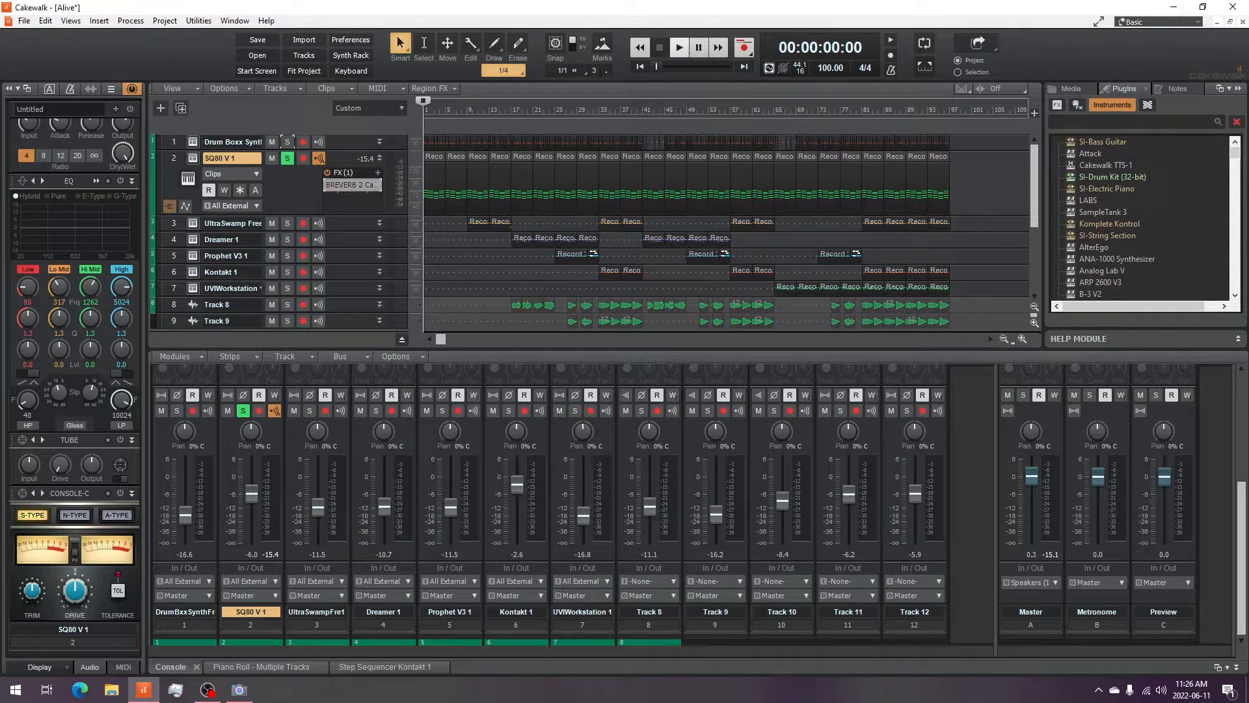
# - Audition the SQ80 V 1 track with its BREVERB 2 effect, opening and closing the reverb window in between
pyautogui.press('space')
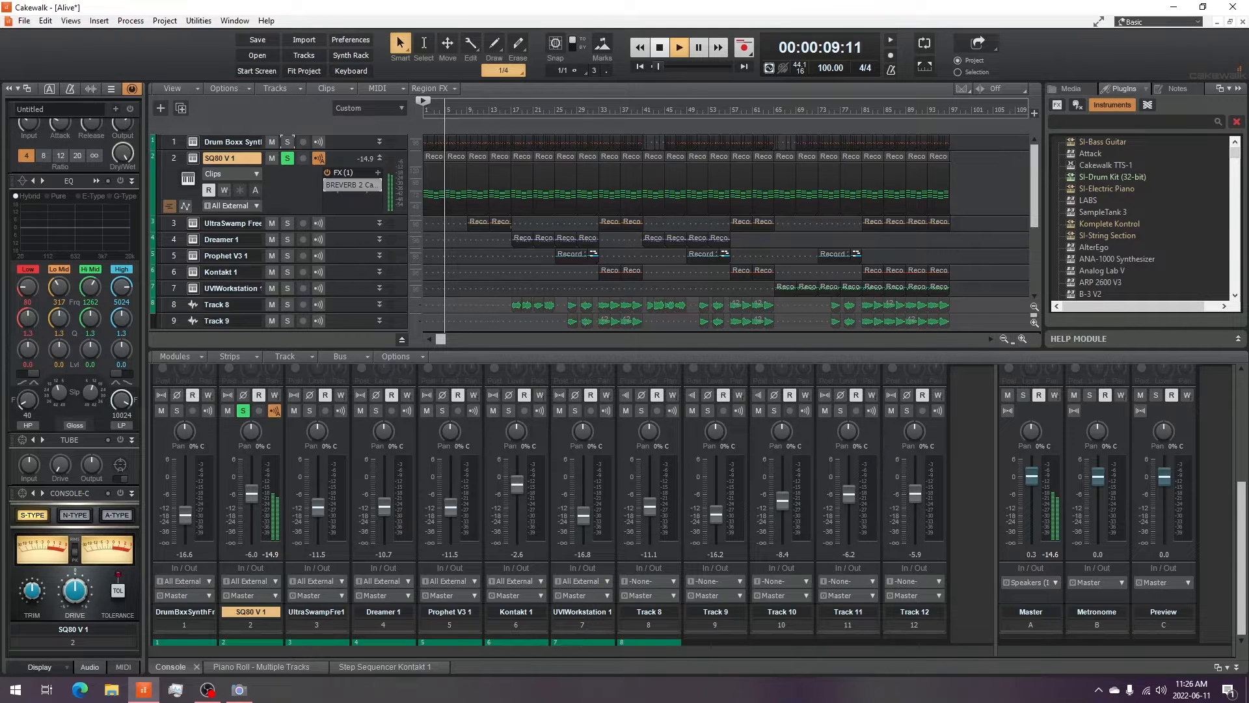
pyautogui.press('space')
pyautogui.doubleClick(345, 186)
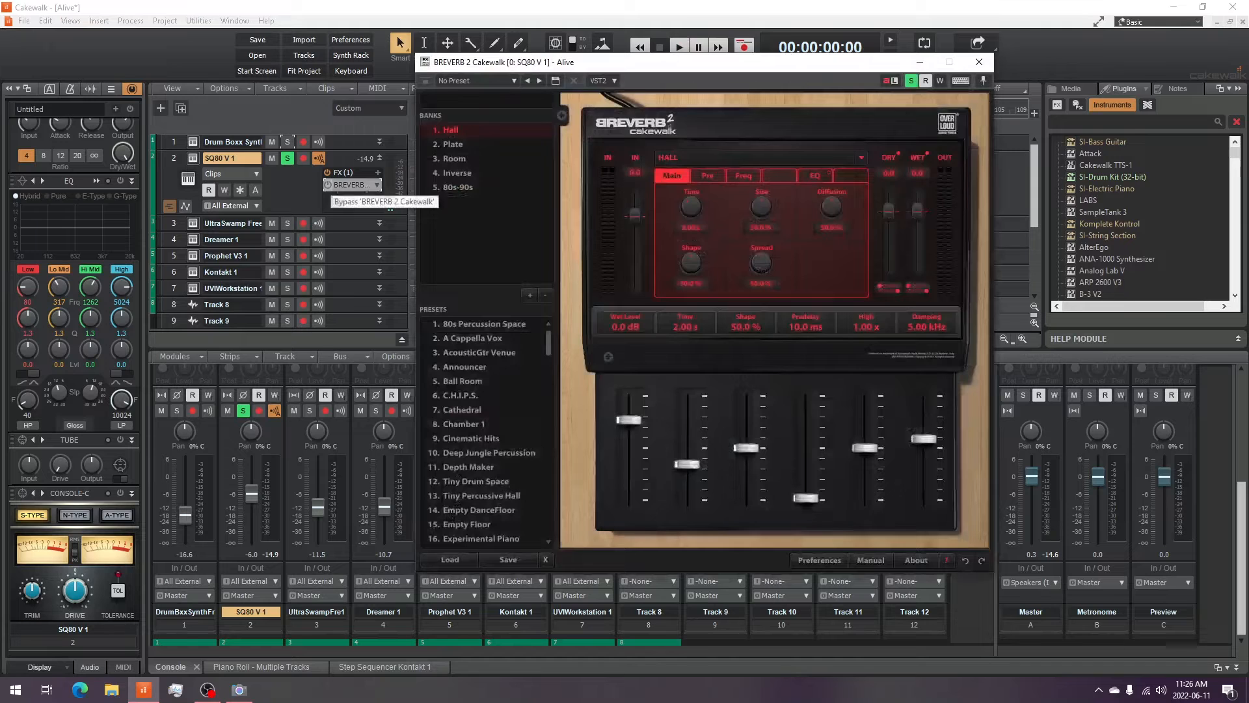
pyautogui.press('Escape')
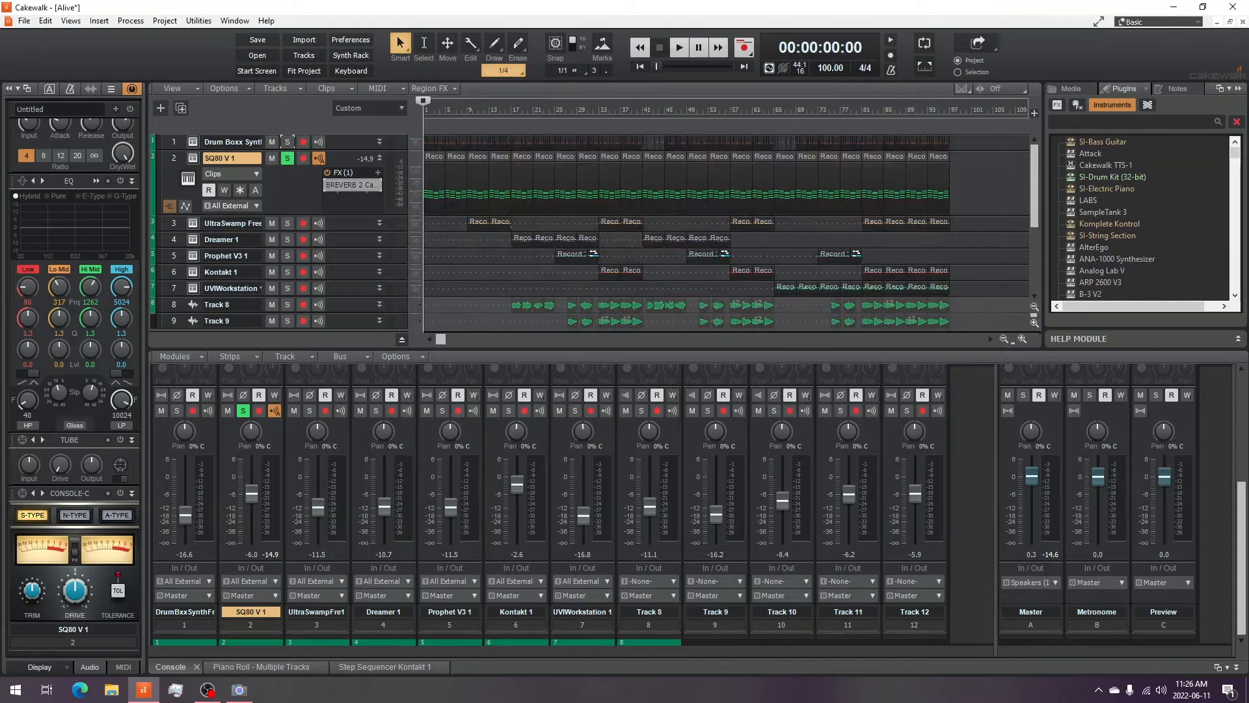
pyautogui.press('space')
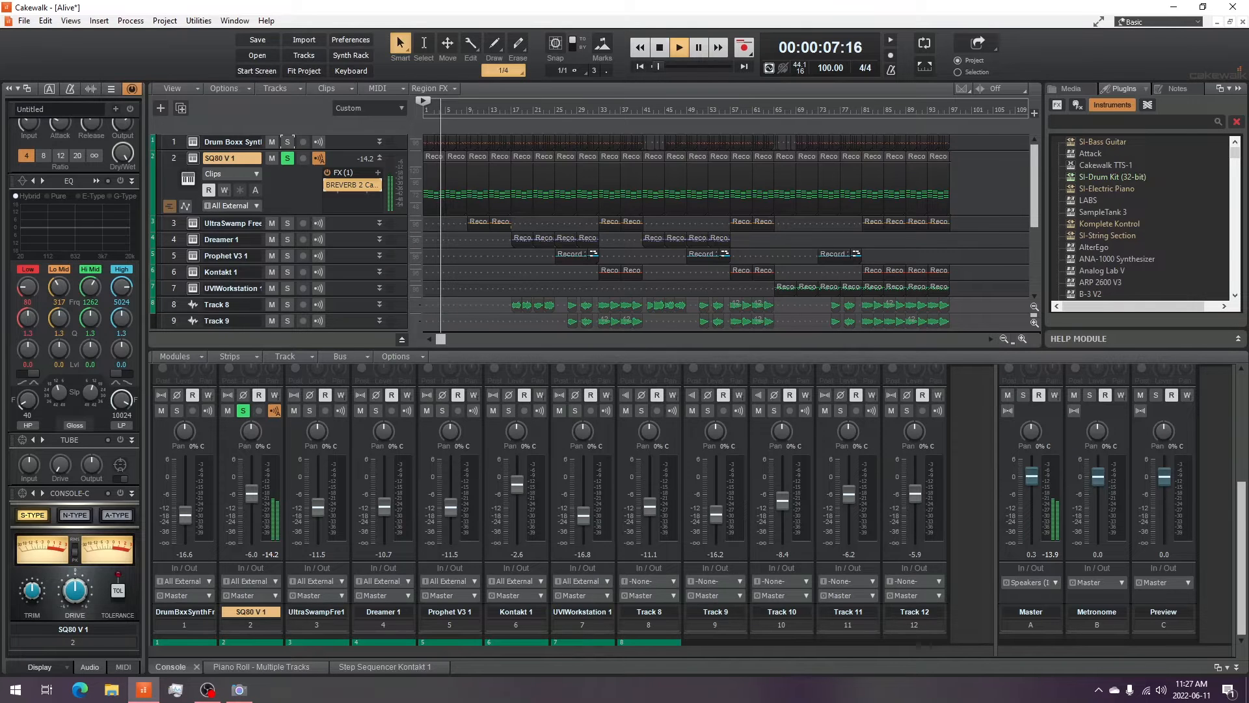
pyautogui.press('space')
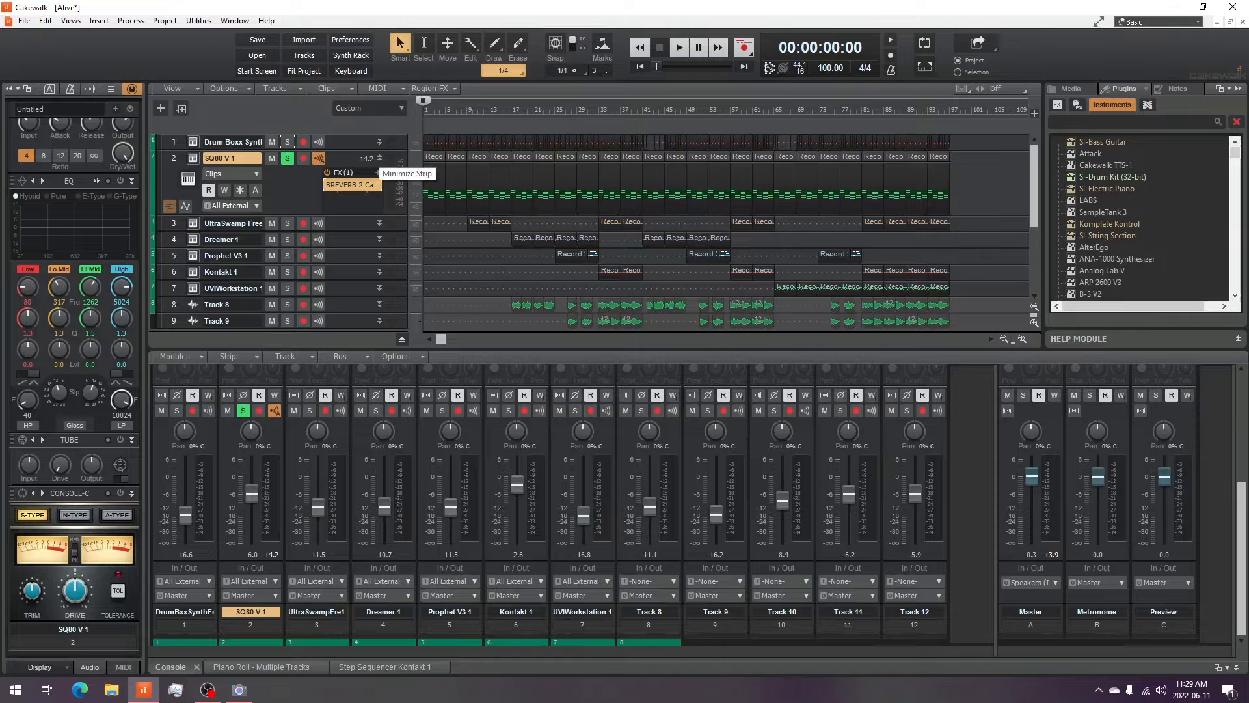
# - Collapse the SQ80 V 1 track and switch the solo from it to the UltraSwamp Free track
pyautogui.click(379, 159)
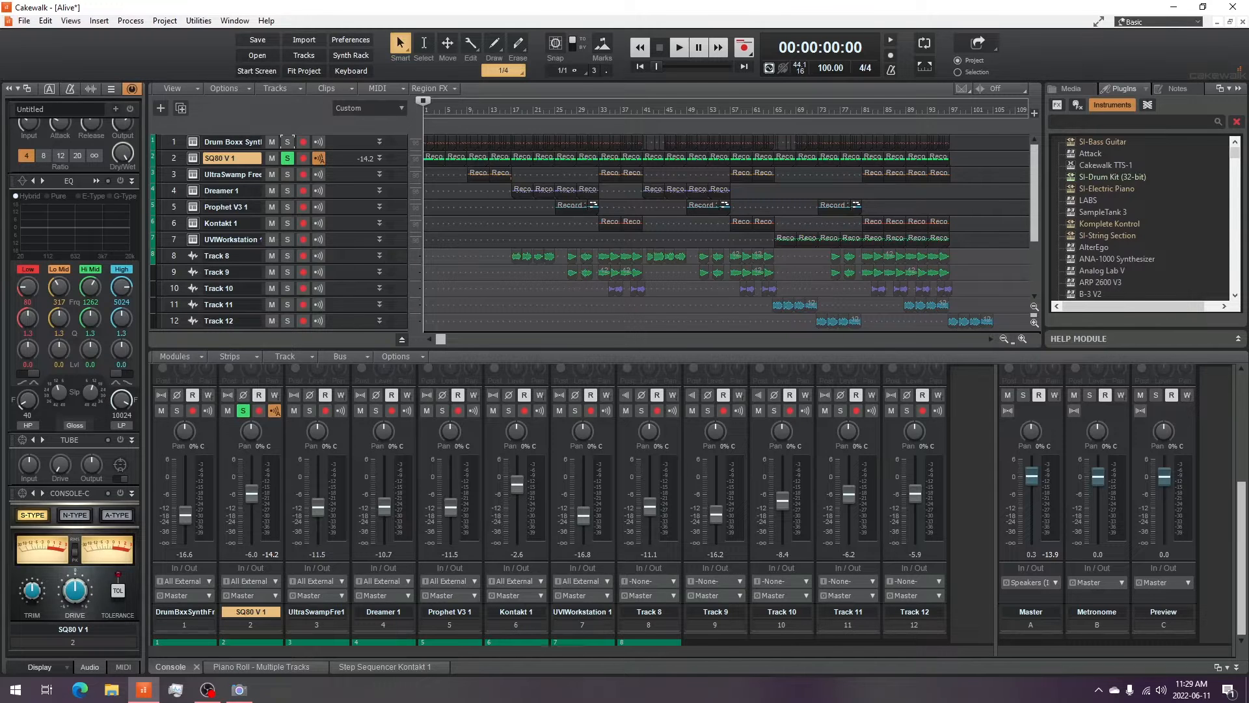
pyautogui.click(288, 158)
pyautogui.click(288, 174)
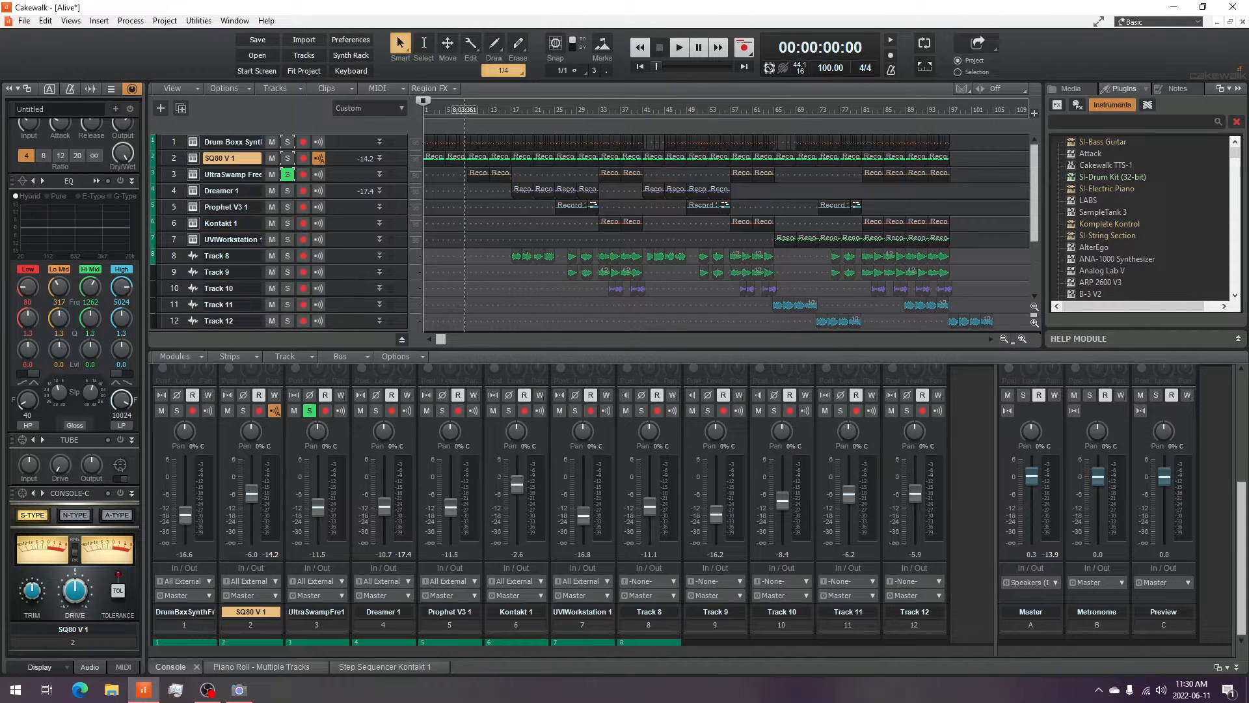
# - Play the project from an early point set on the timeline ruler
pyautogui.click(462, 107)
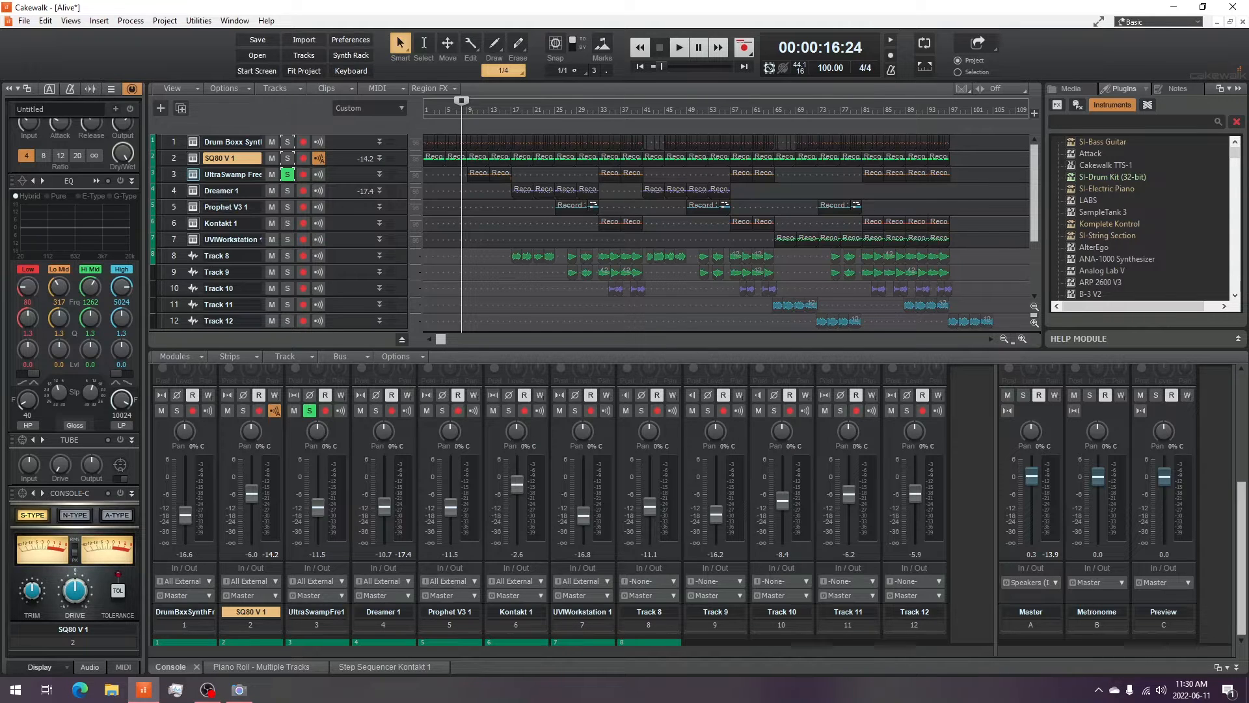
# - Open the UltraSwamp Free synth window, reposition it, and minimize it
pyautogui.click(193, 174)
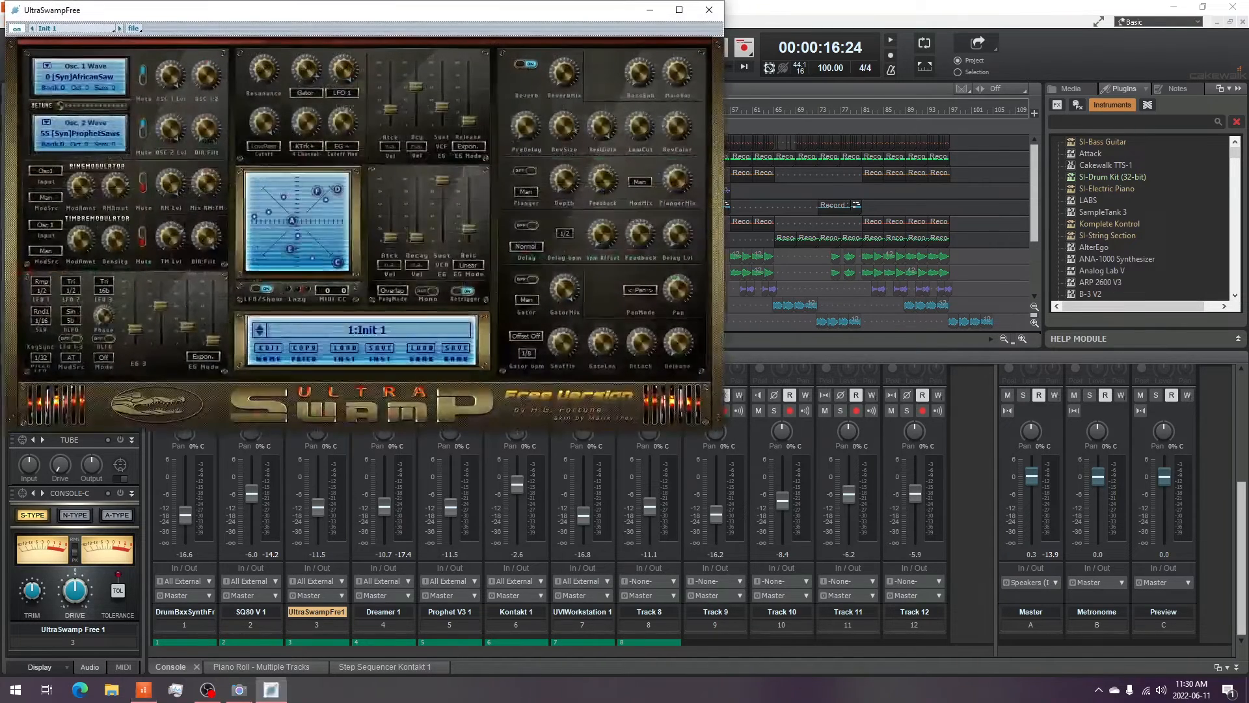
pyautogui.moveTo(374, 17); pyautogui.dragTo(749, 72)
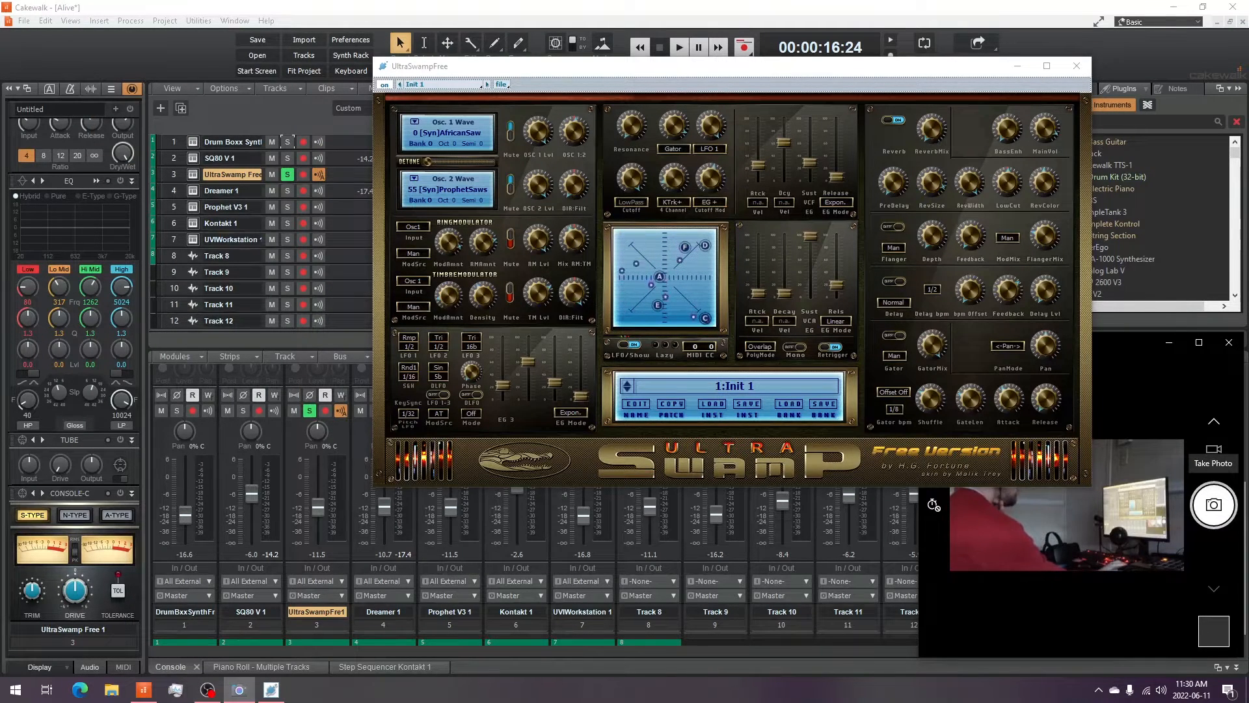
pyautogui.moveTo(716, 67); pyautogui.dragTo(522, 86)
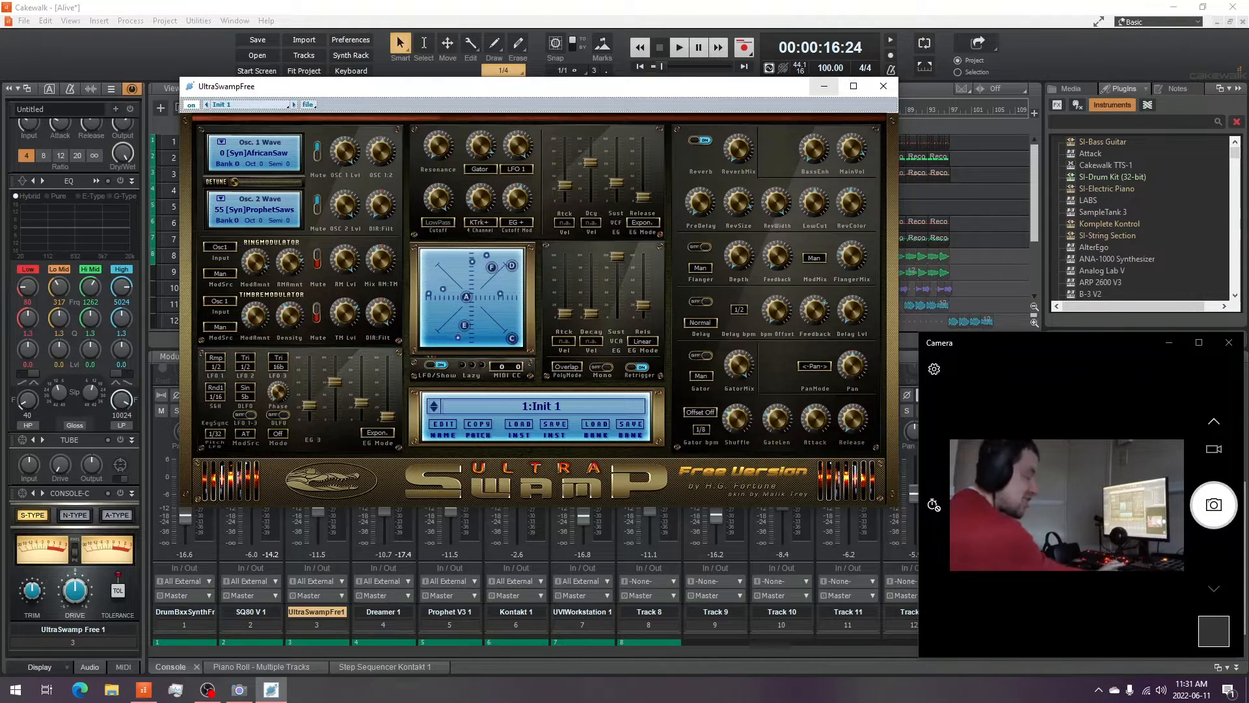
pyautogui.click(824, 87)
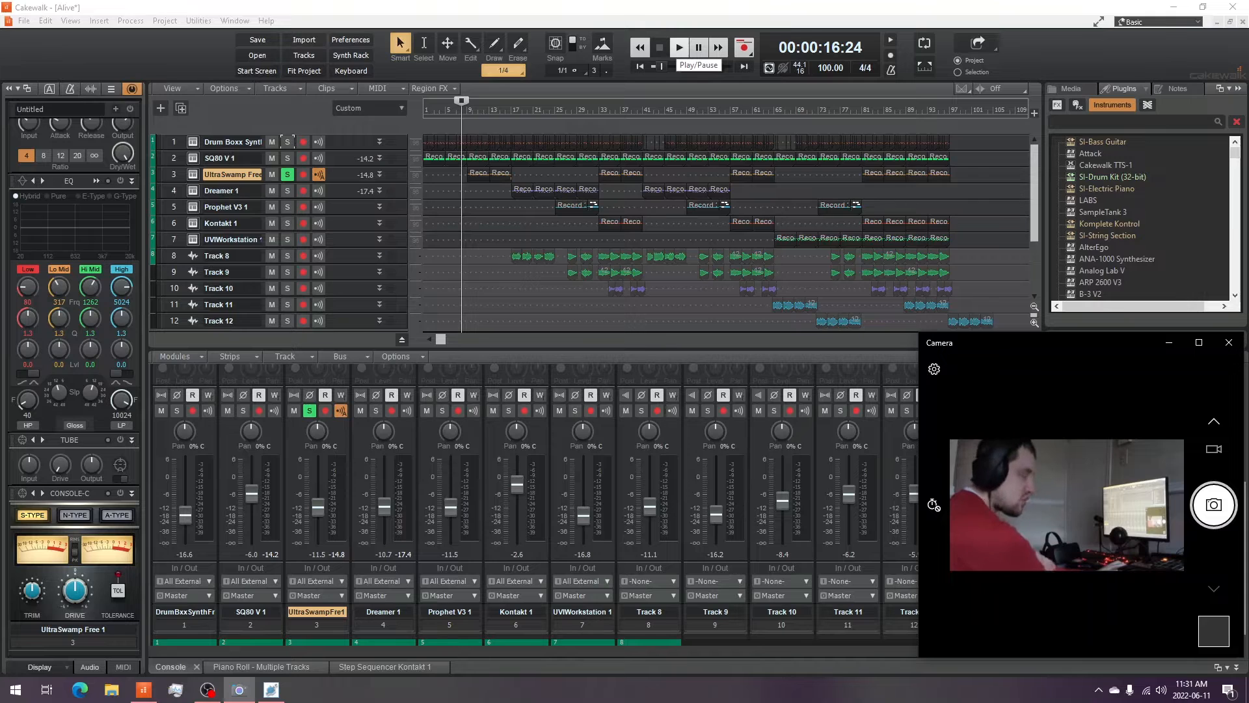
# - Audition the soloed UltraSwamp Free track by starting and stopping playback
pyautogui.click(679, 48)
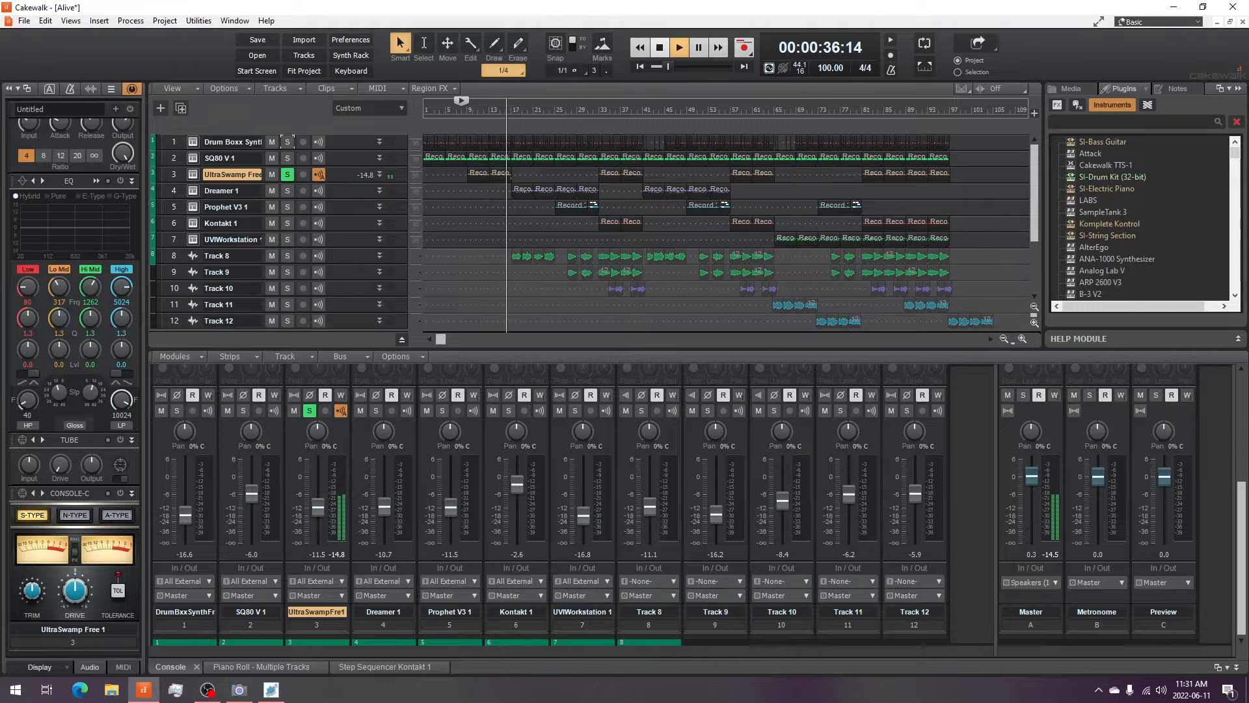
pyautogui.press('space')
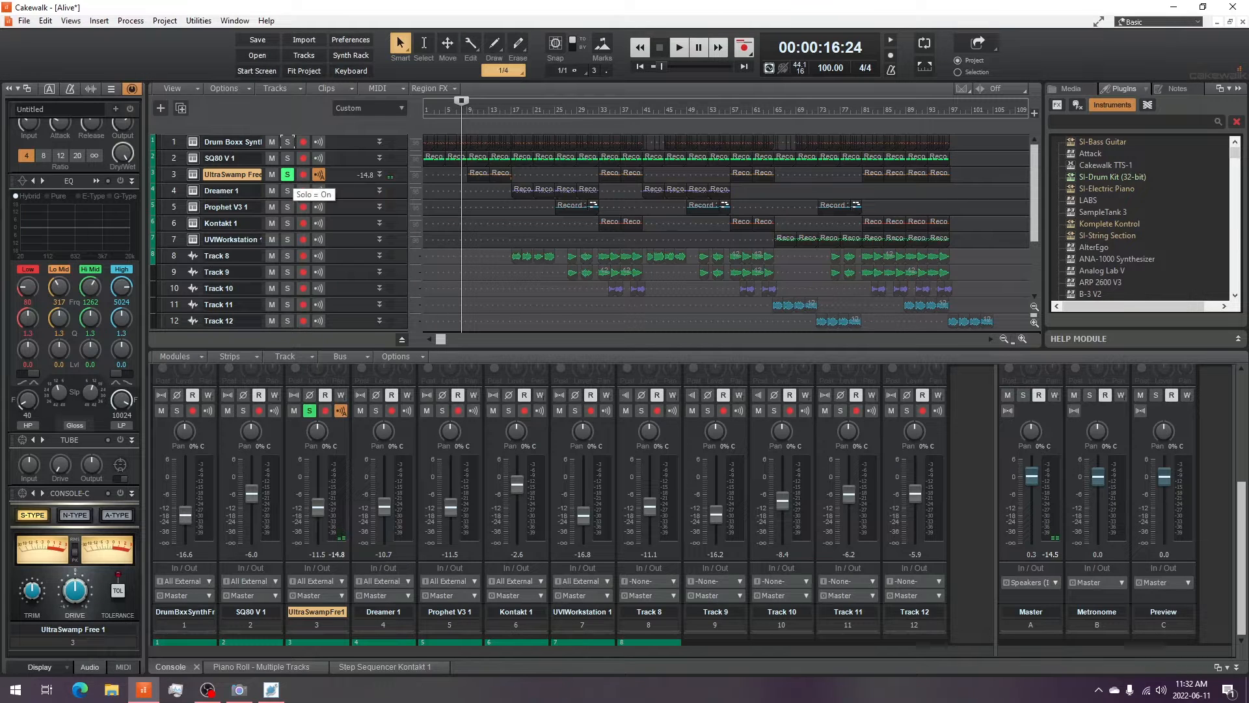
# - Expand the UltraSwamp Free track and open, move and close its Raum effect window
pyautogui.click(379, 174)
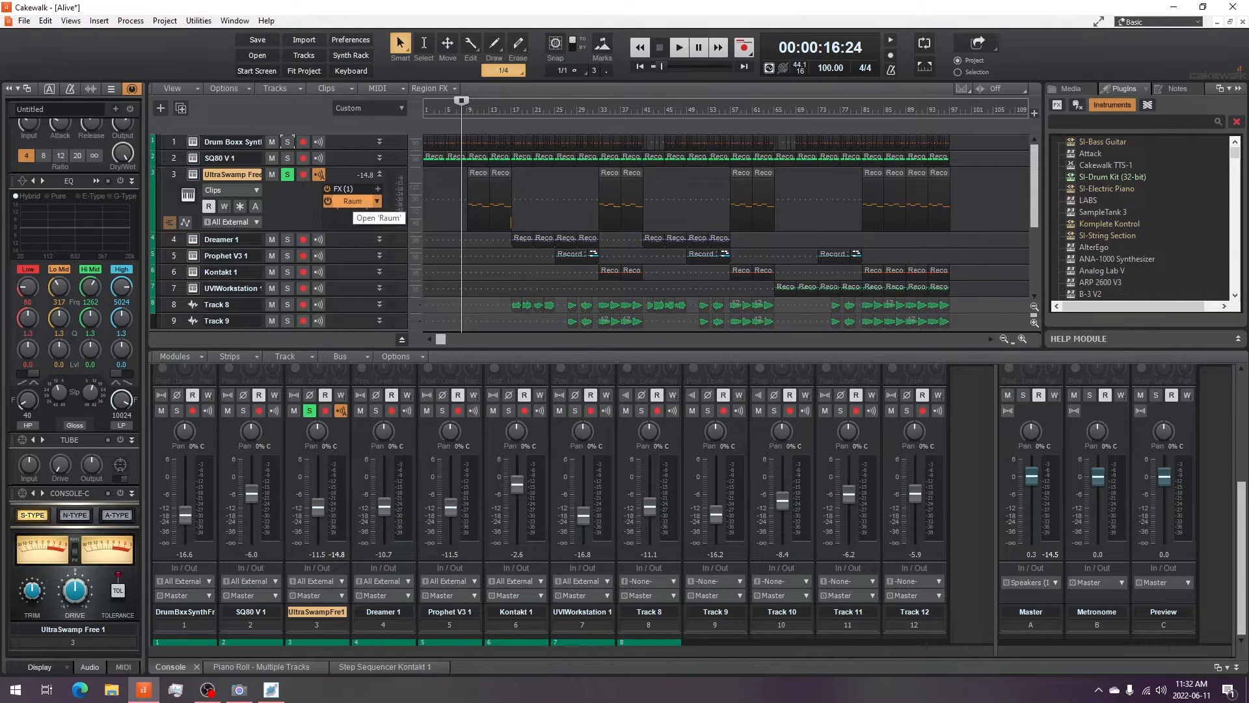
pyautogui.doubleClick(352, 201)
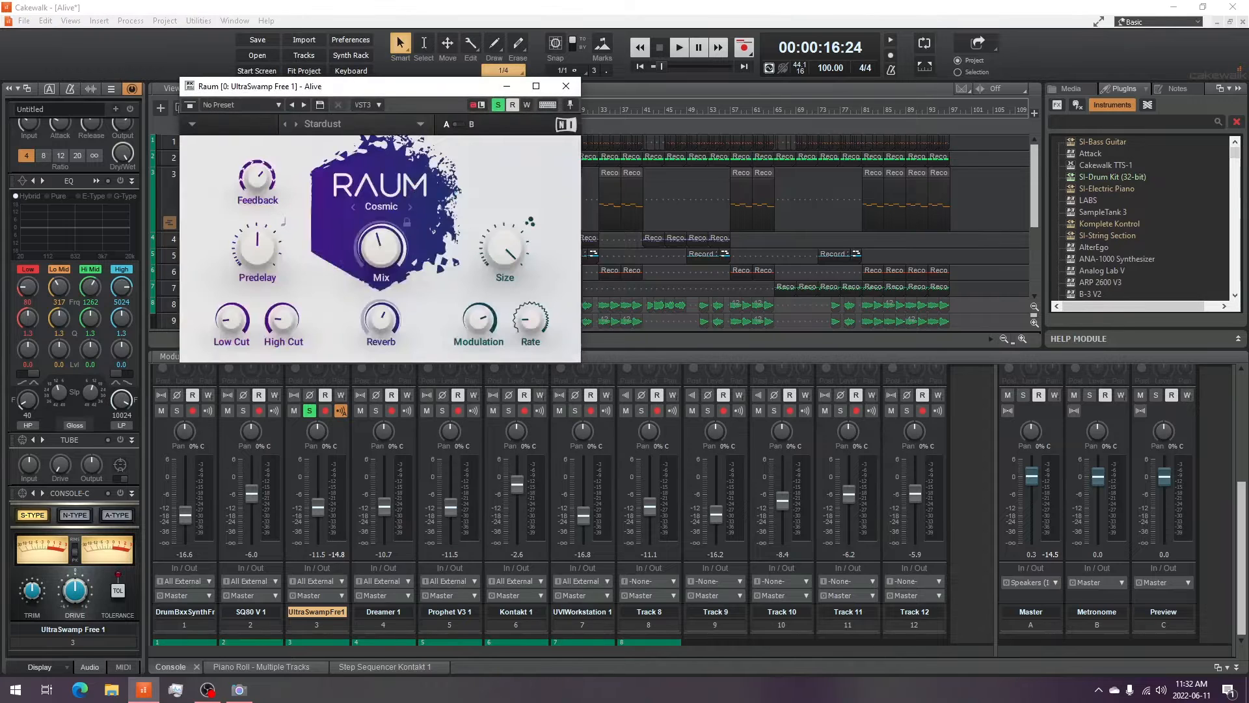
pyautogui.moveTo(261, 86); pyautogui.dragTo(673, 210)
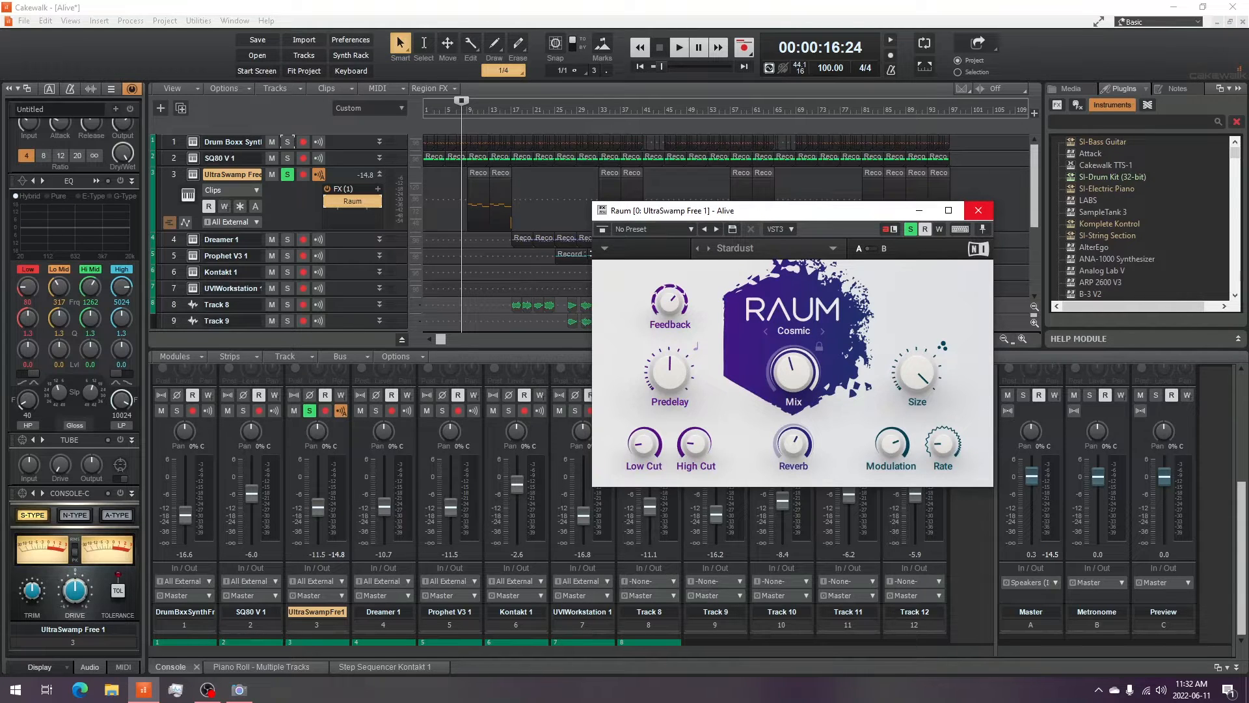
pyautogui.click(977, 211)
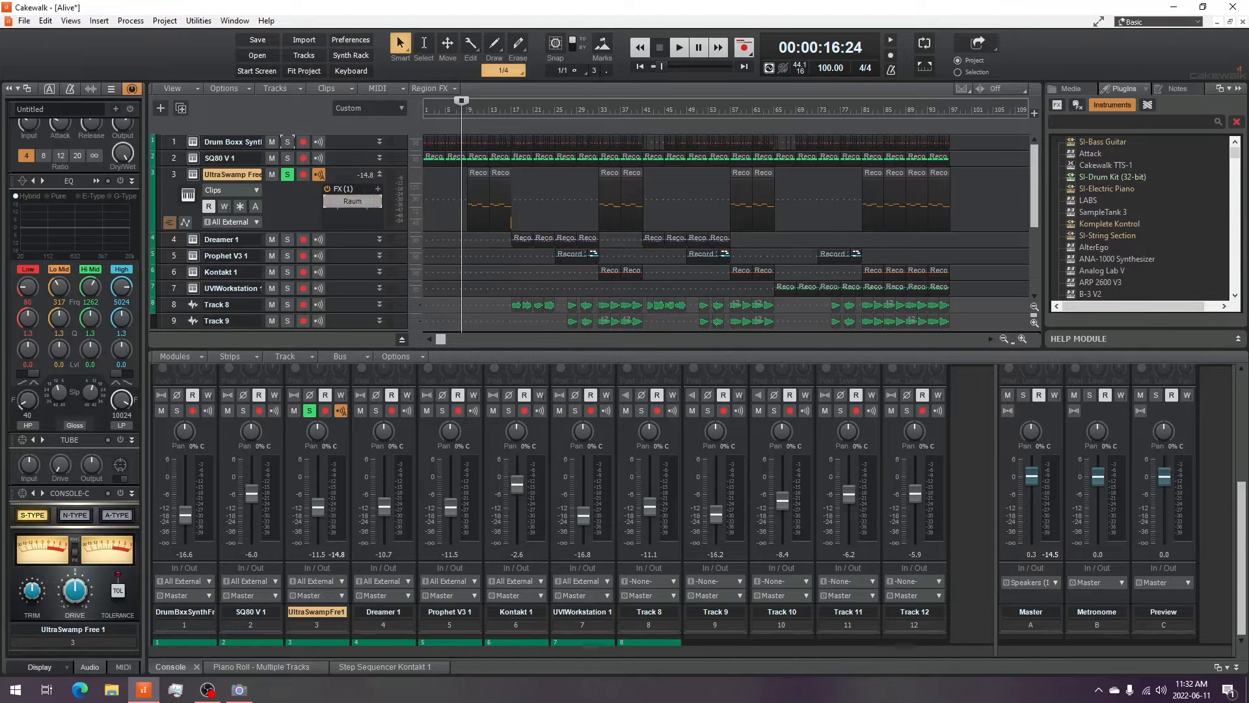
# - Audition the UltraSwamp Free track again with its Raum effect
pyautogui.click(679, 47)
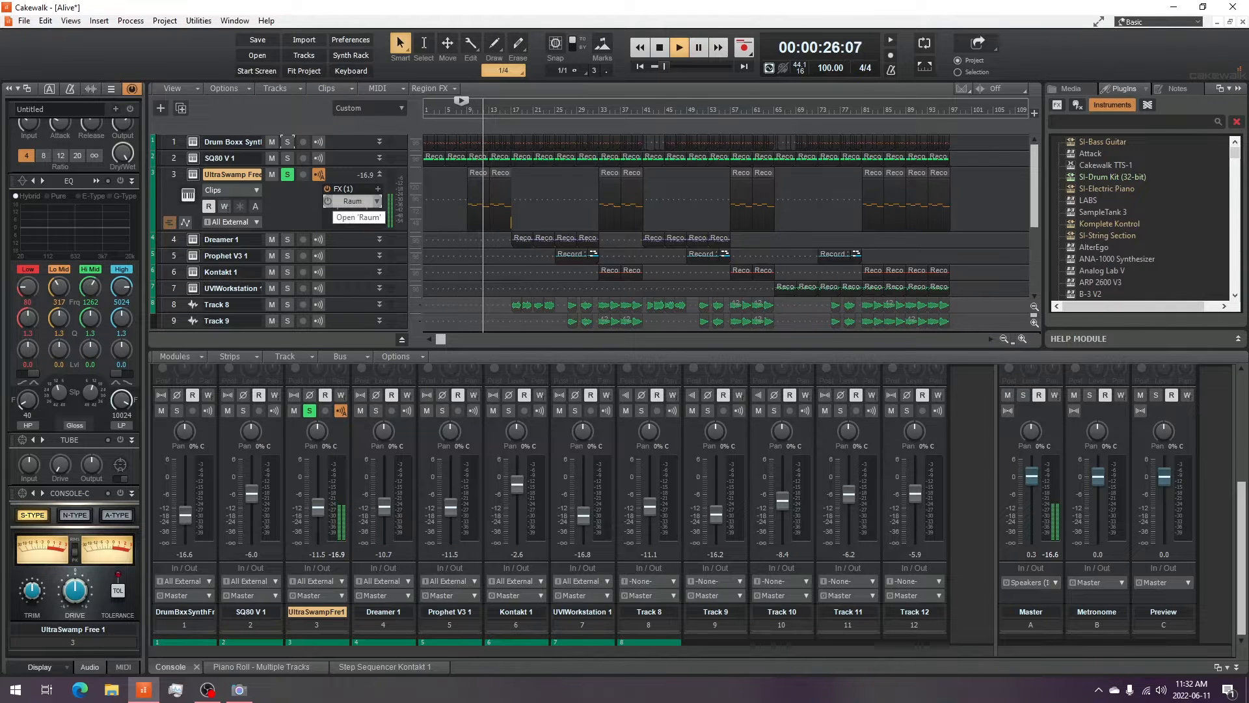
pyautogui.click(352, 201)
pyautogui.press('space')
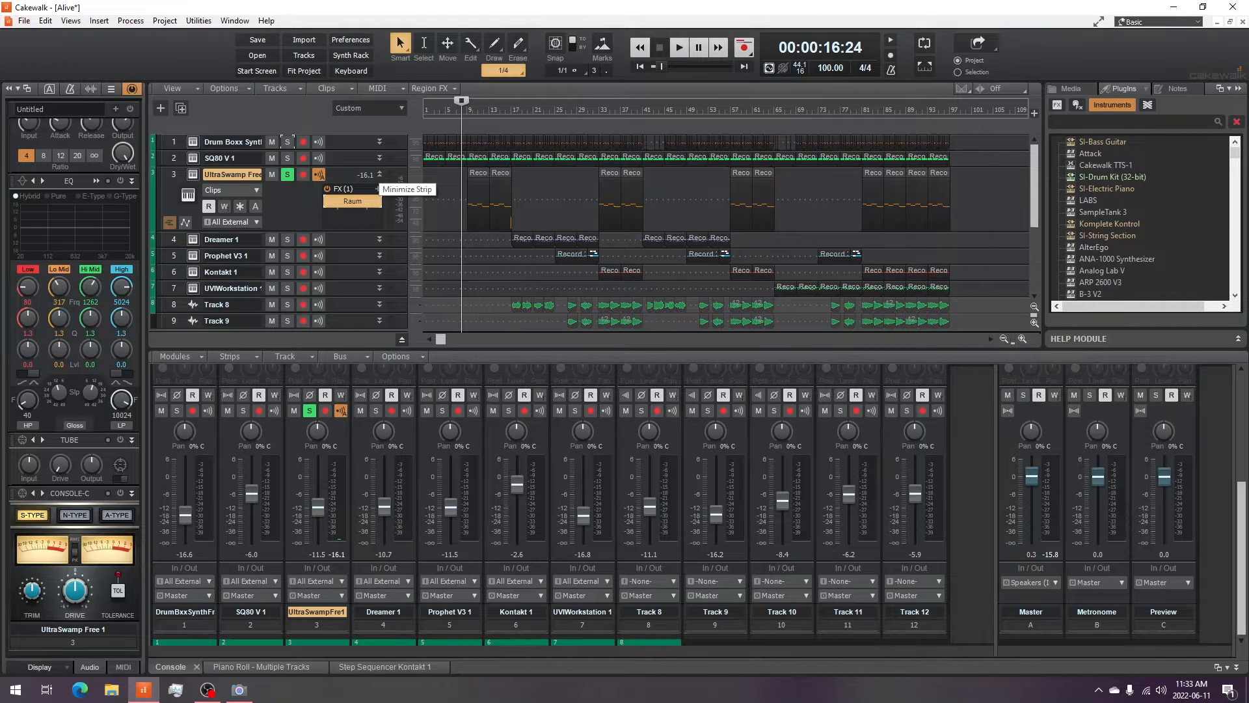
# - Collapse and unsolo the UltraSwamp Free track, and set the playback position near bar 17
pyautogui.click(379, 174)
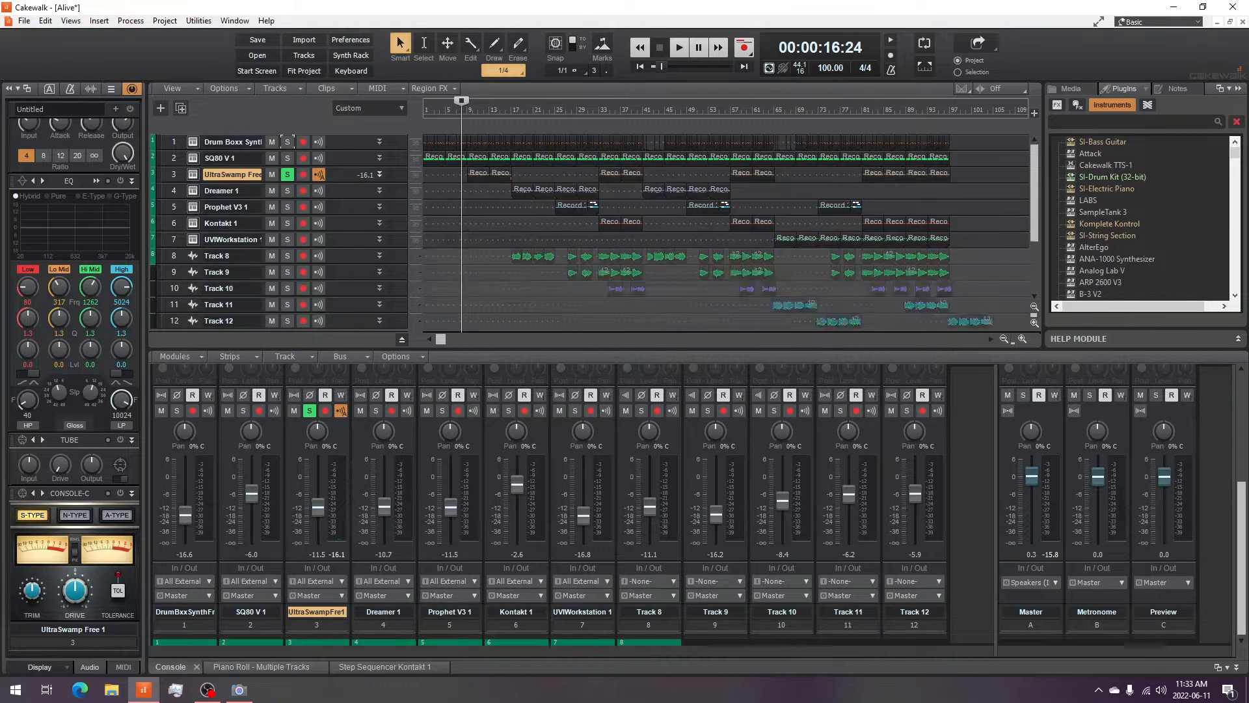
pyautogui.click(287, 174)
pyautogui.click(509, 110)
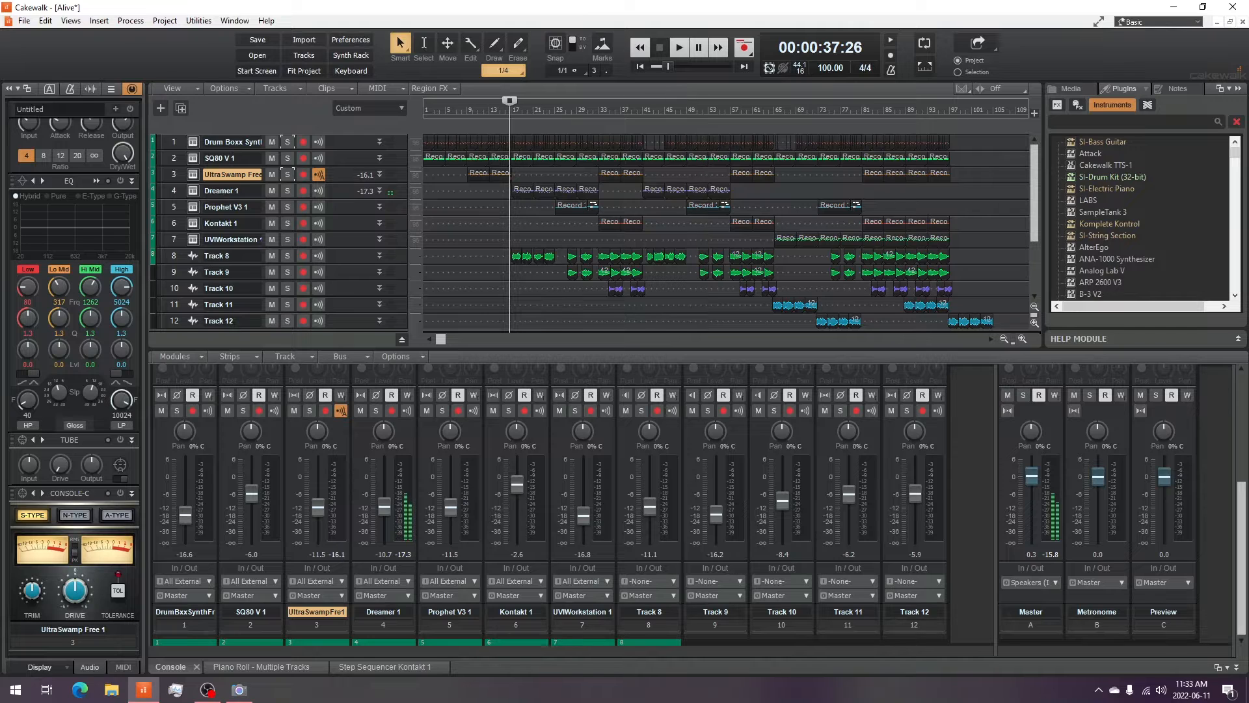
# - Solo the Dreamer 1 track and set the playback start back to 00:00:37:26
pyautogui.click(239, 689)
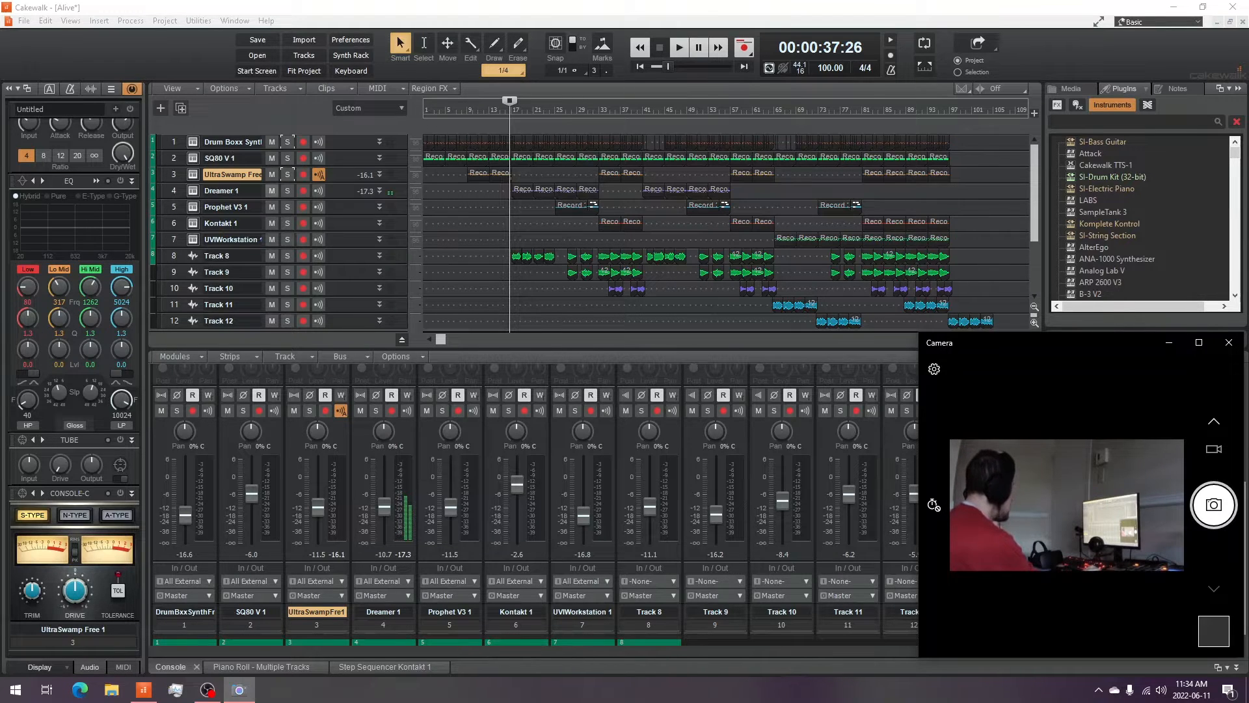
pyautogui.click(287, 190)
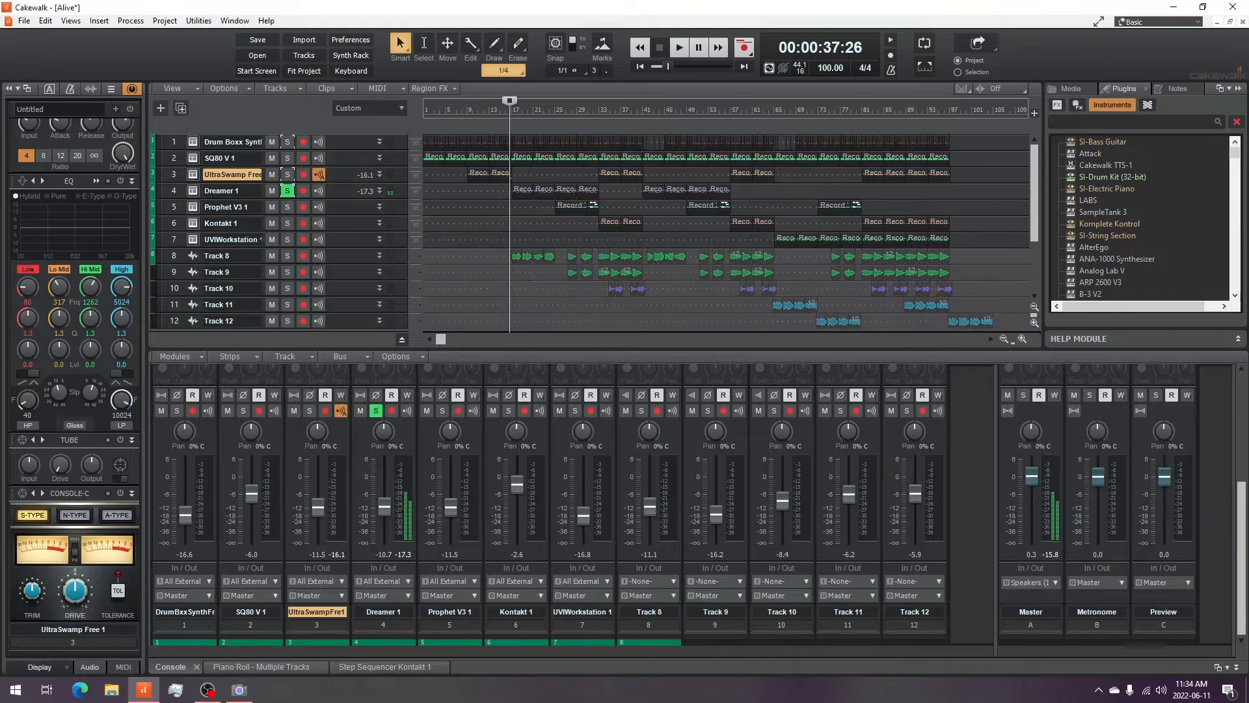
pyautogui.click(549, 107)
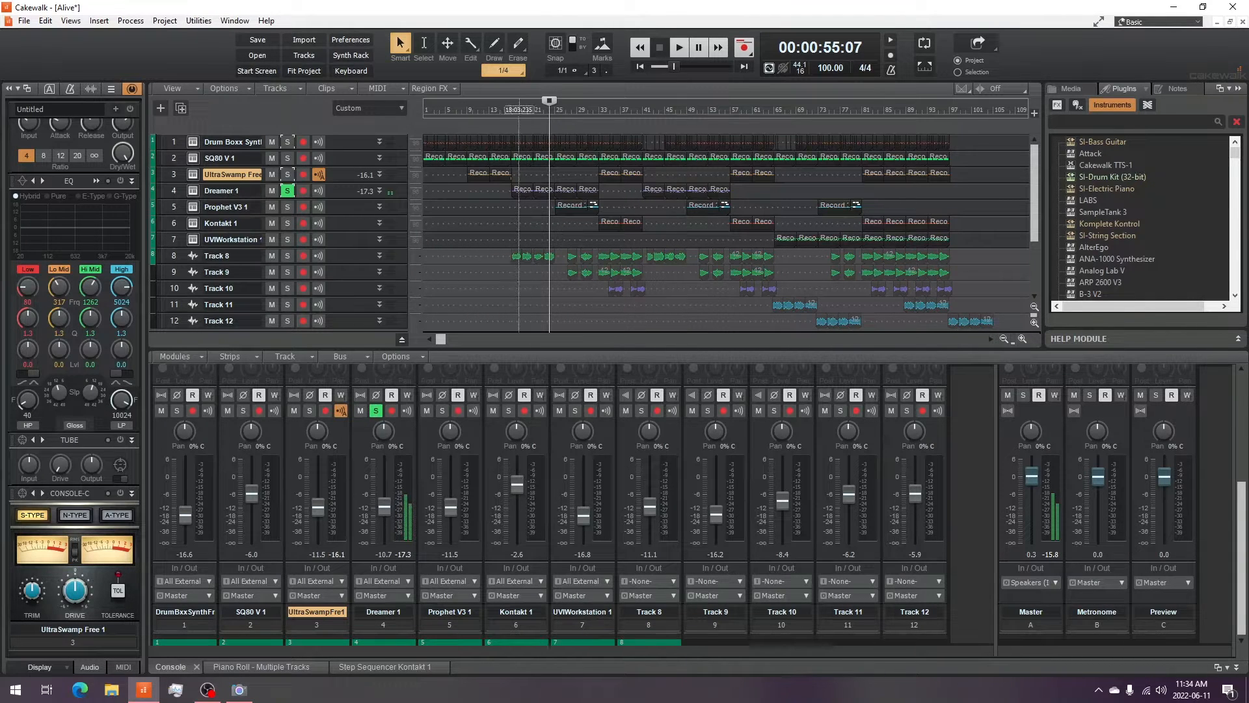
pyautogui.click(511, 109)
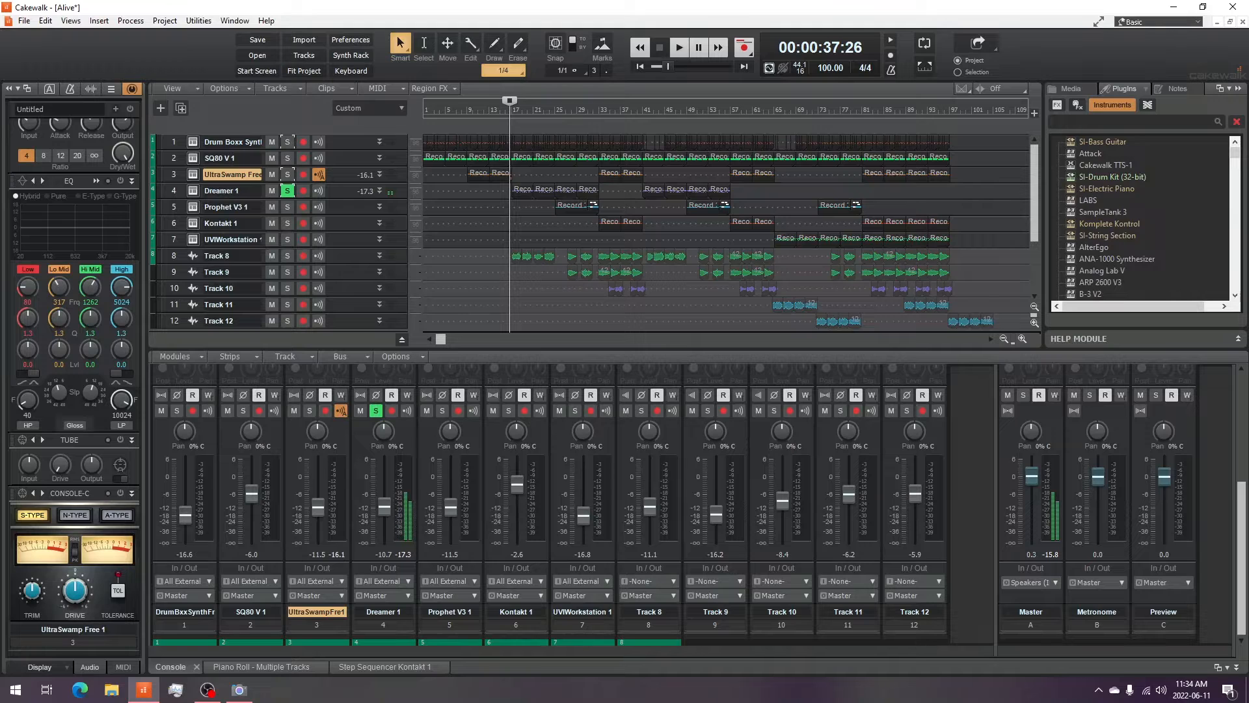
# - Open and minimize the Dreamer 1 synth window, then audition the track
pyautogui.click(193, 191)
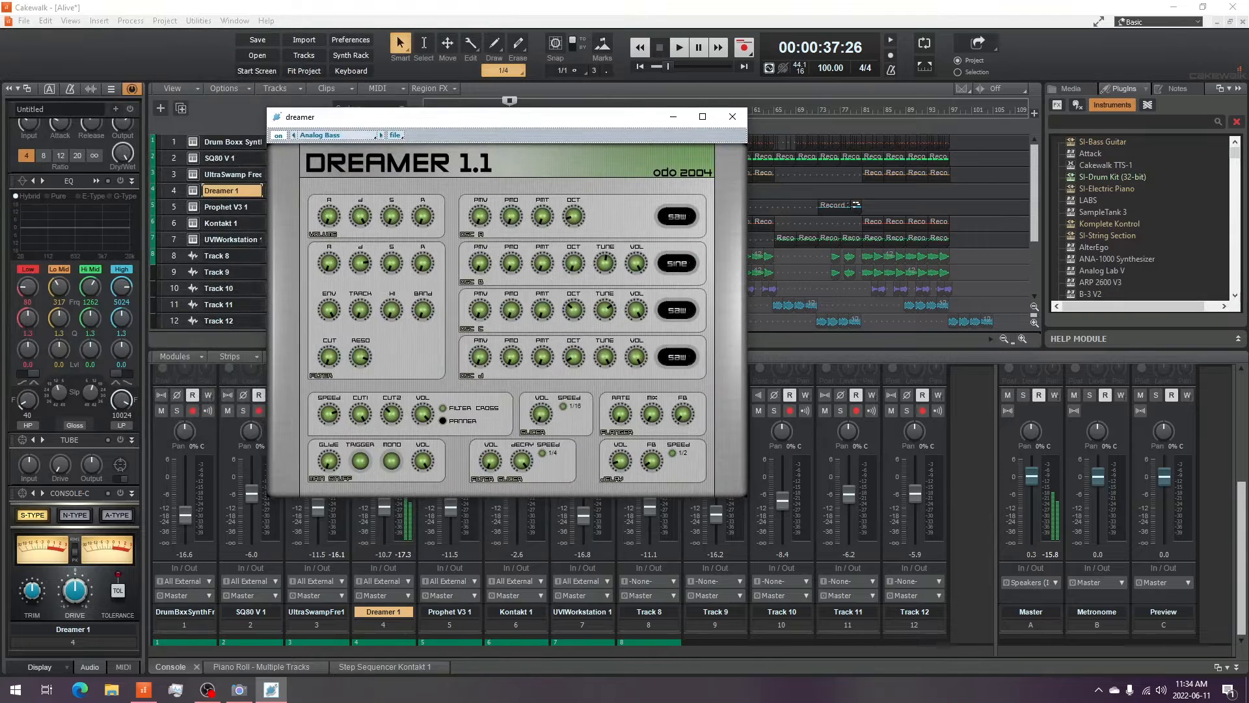
pyautogui.click(239, 690)
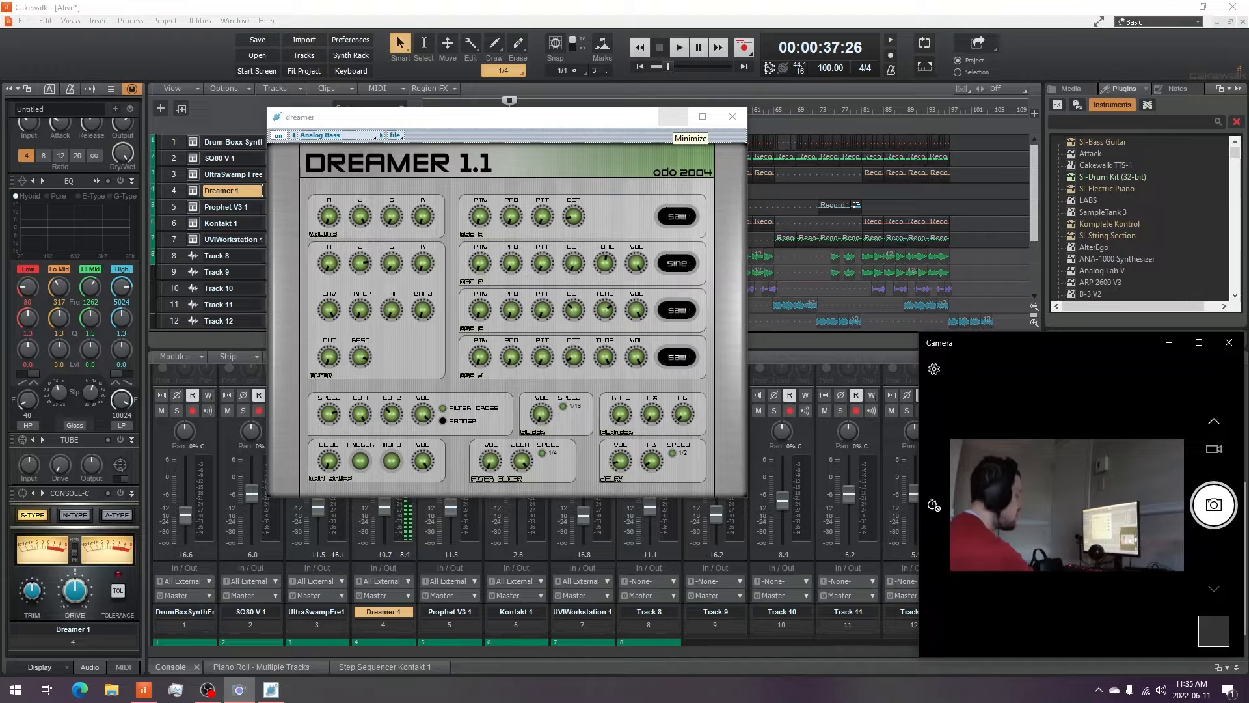
pyautogui.click(674, 116)
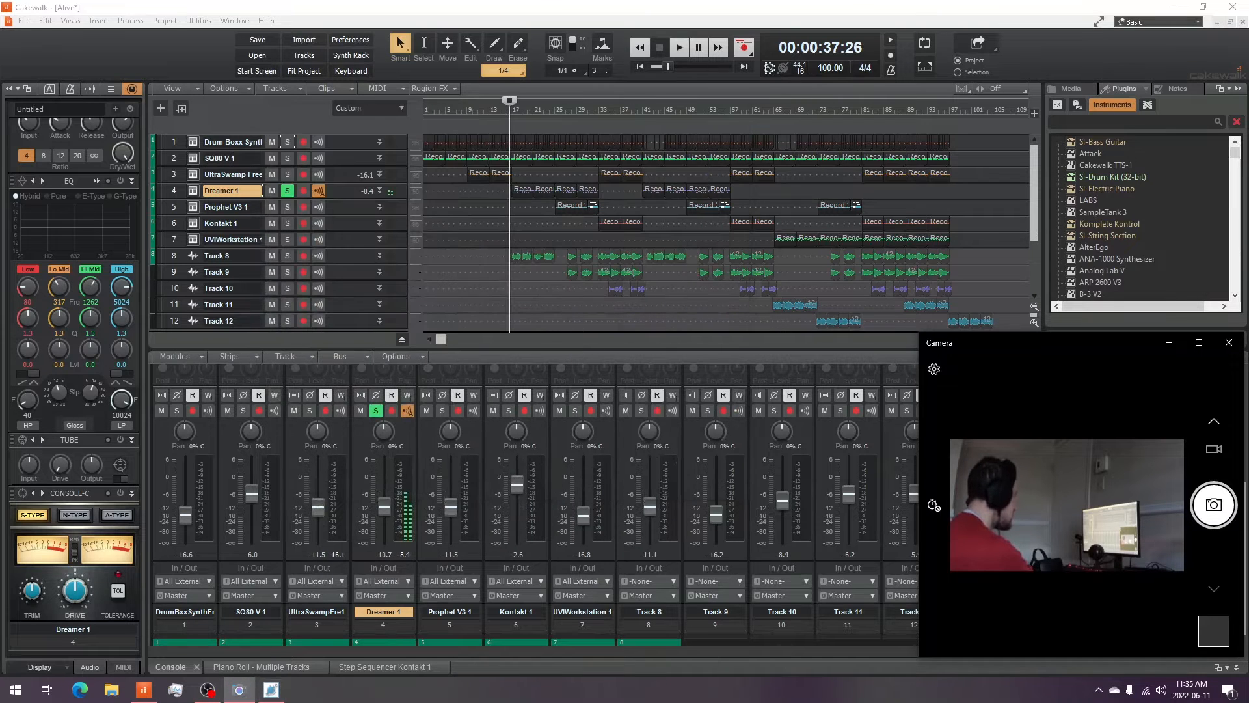
pyautogui.click(679, 48)
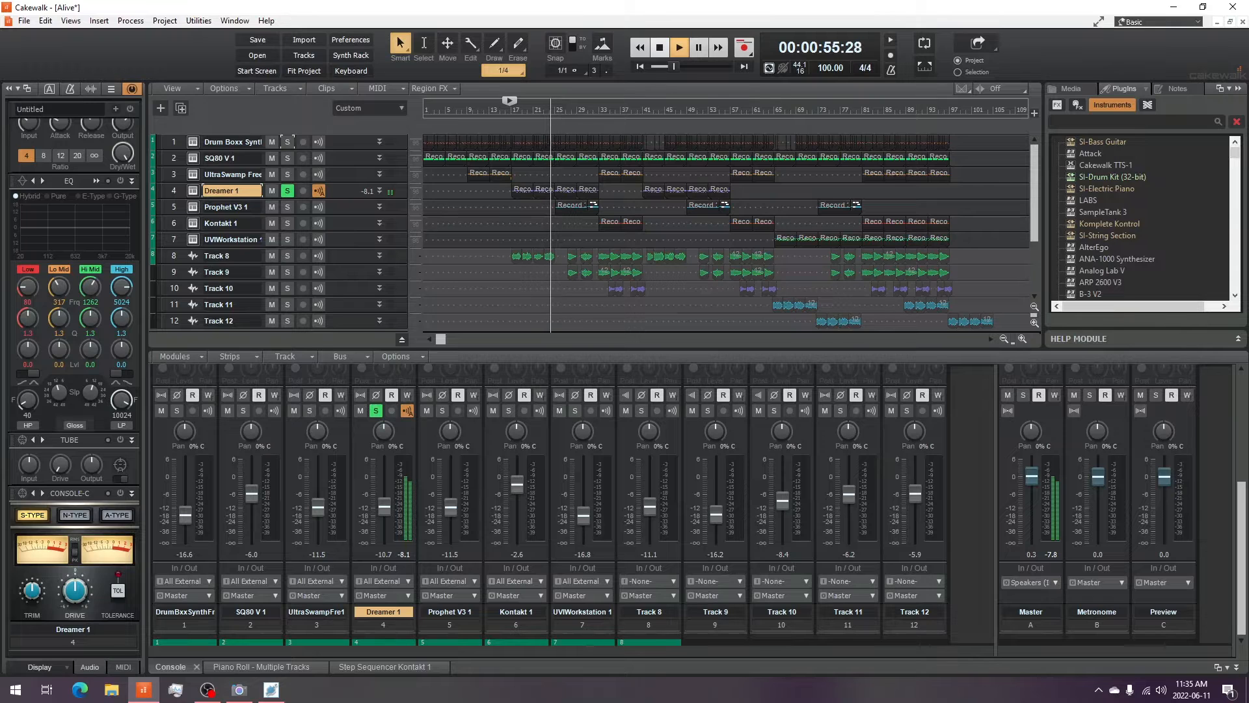
pyautogui.press('space')
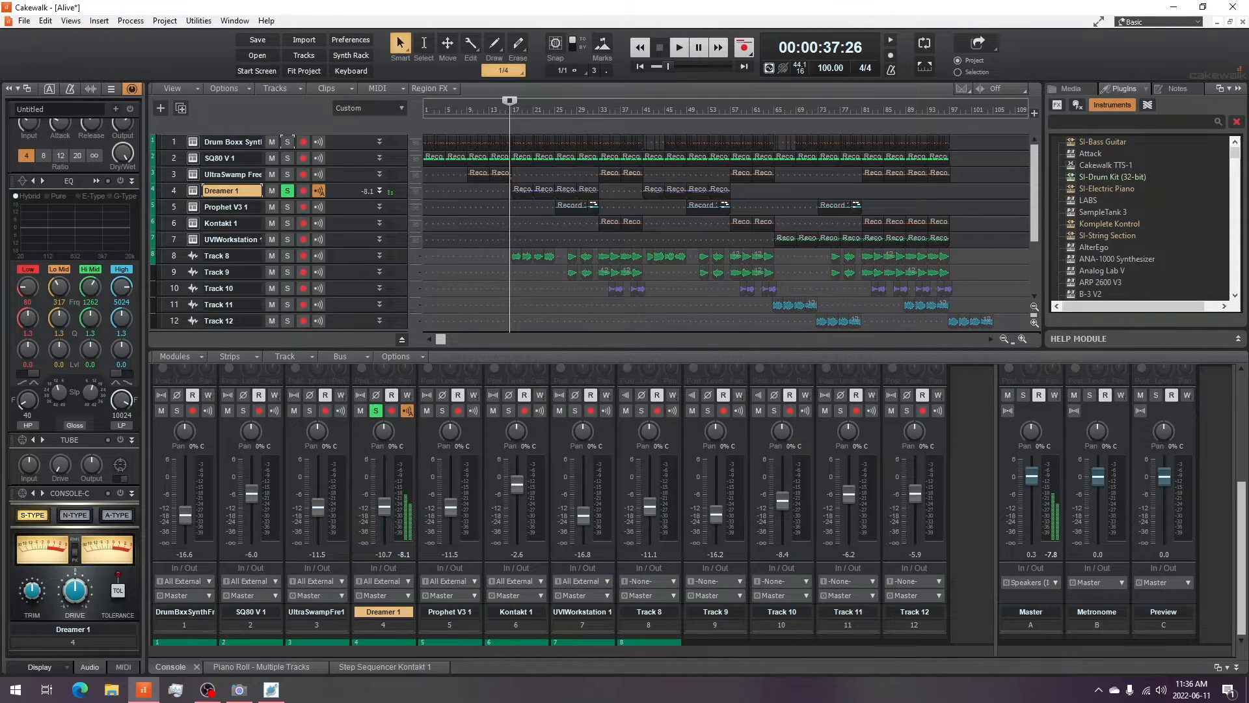
# - Expand the Dreamer 1 track and open and reposition its Sonitus Reverb effect window
pyautogui.click(380, 191)
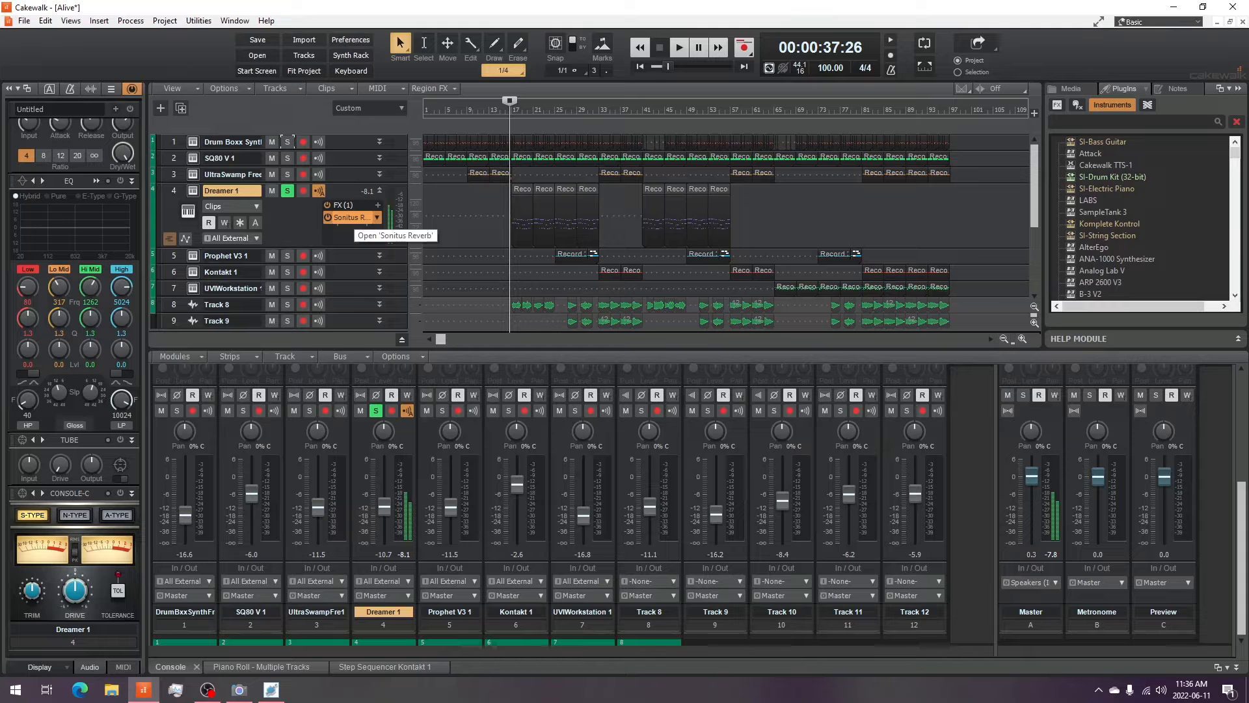
pyautogui.doubleClick(352, 218)
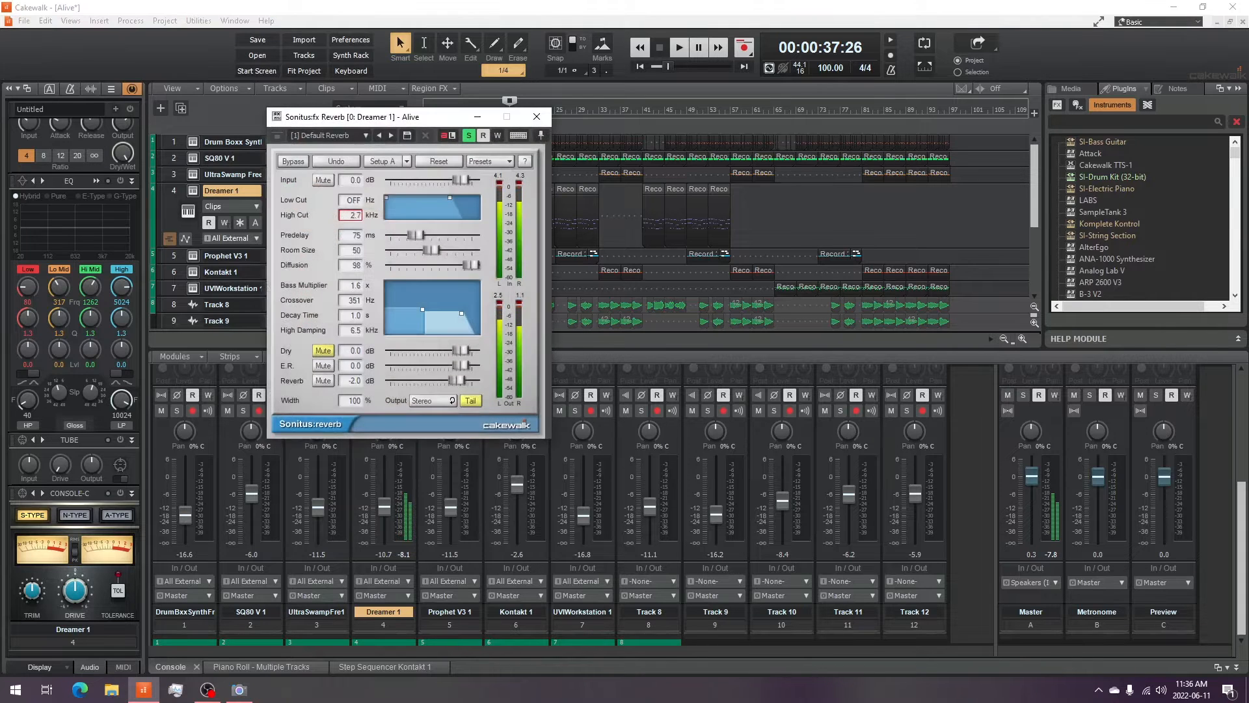
pyautogui.moveTo(409, 117); pyautogui.dragTo(780, 163)
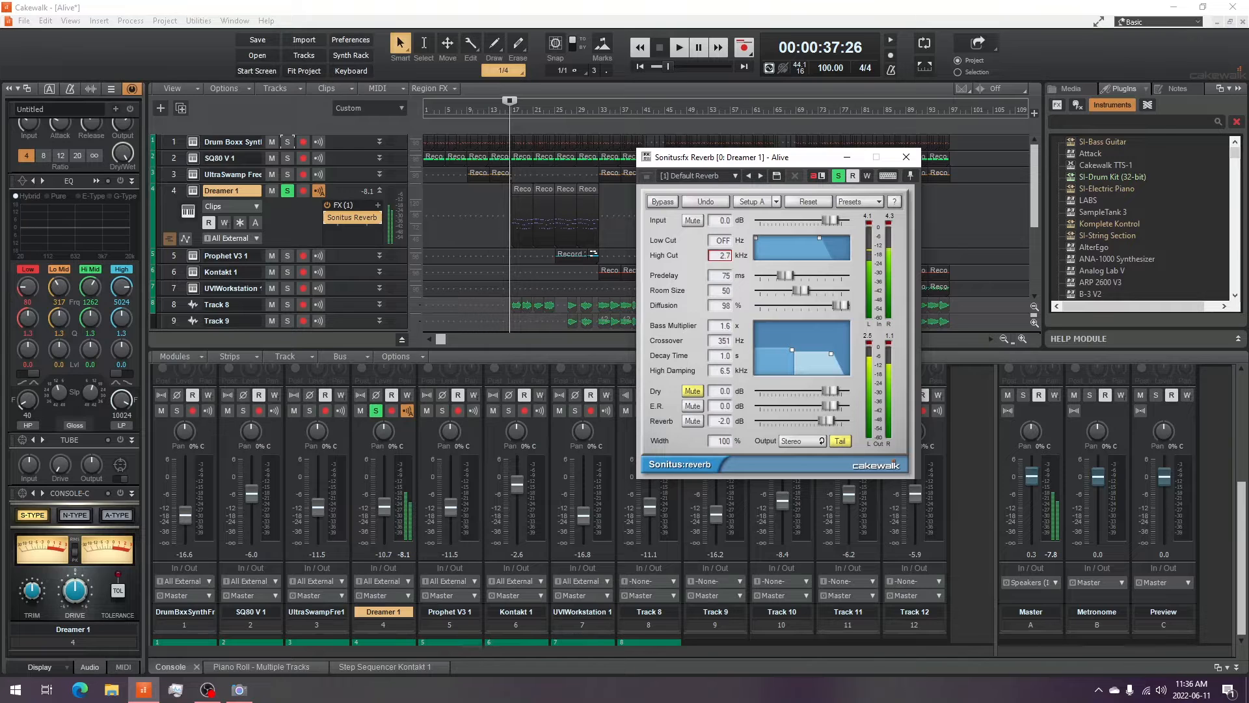
# - Browse the Sonitus Reverb preset lists, then close the menus and the effect window
pyautogui.click(858, 202)
pyautogui.moveTo(905, 264)
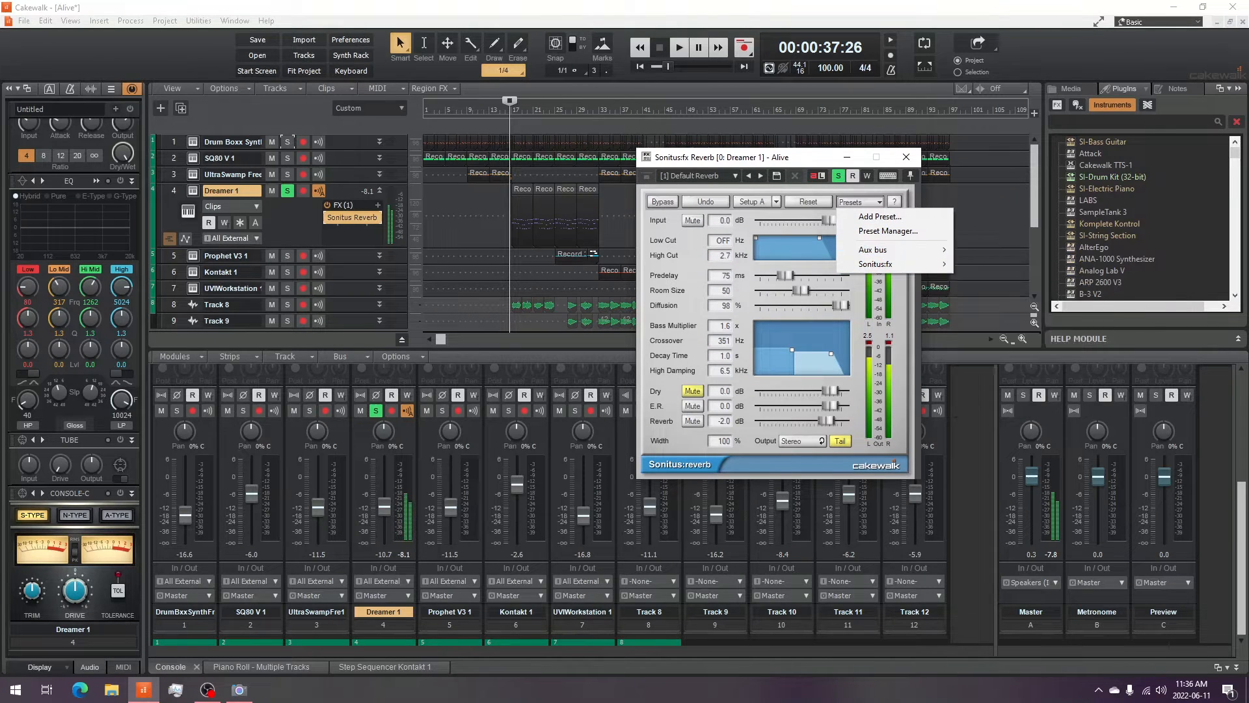
pyautogui.press('Escape')
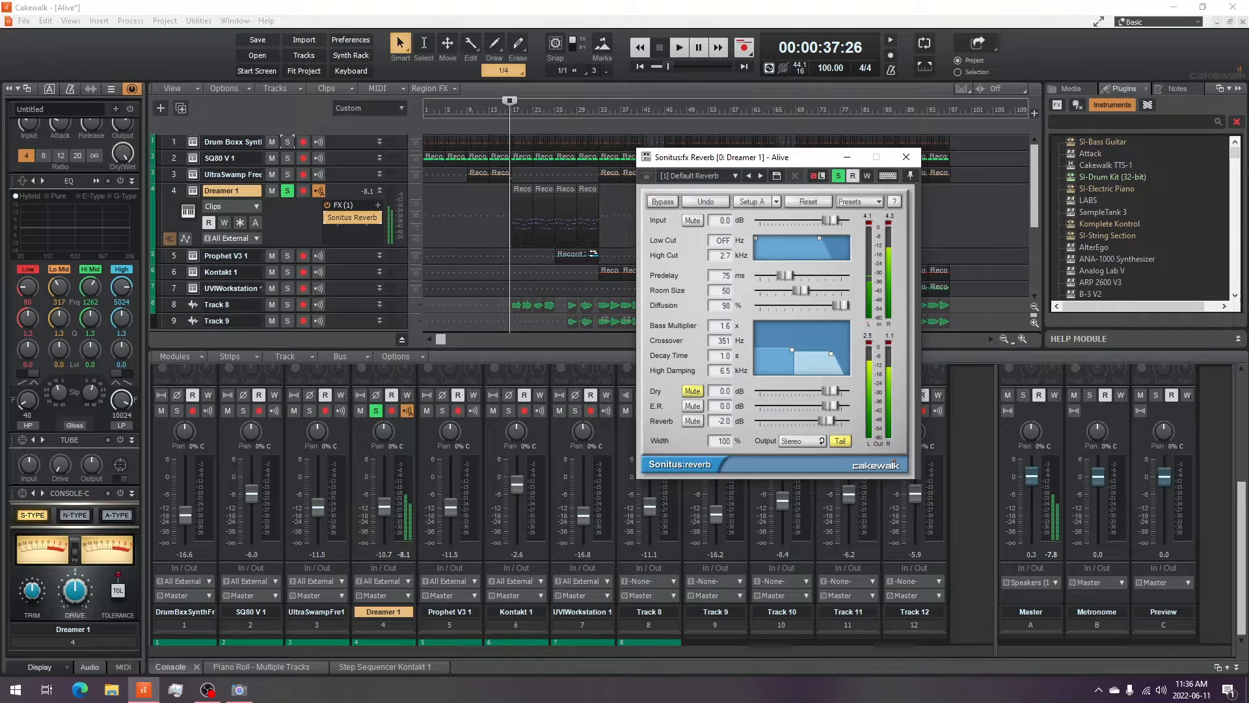
pyautogui.click(859, 202)
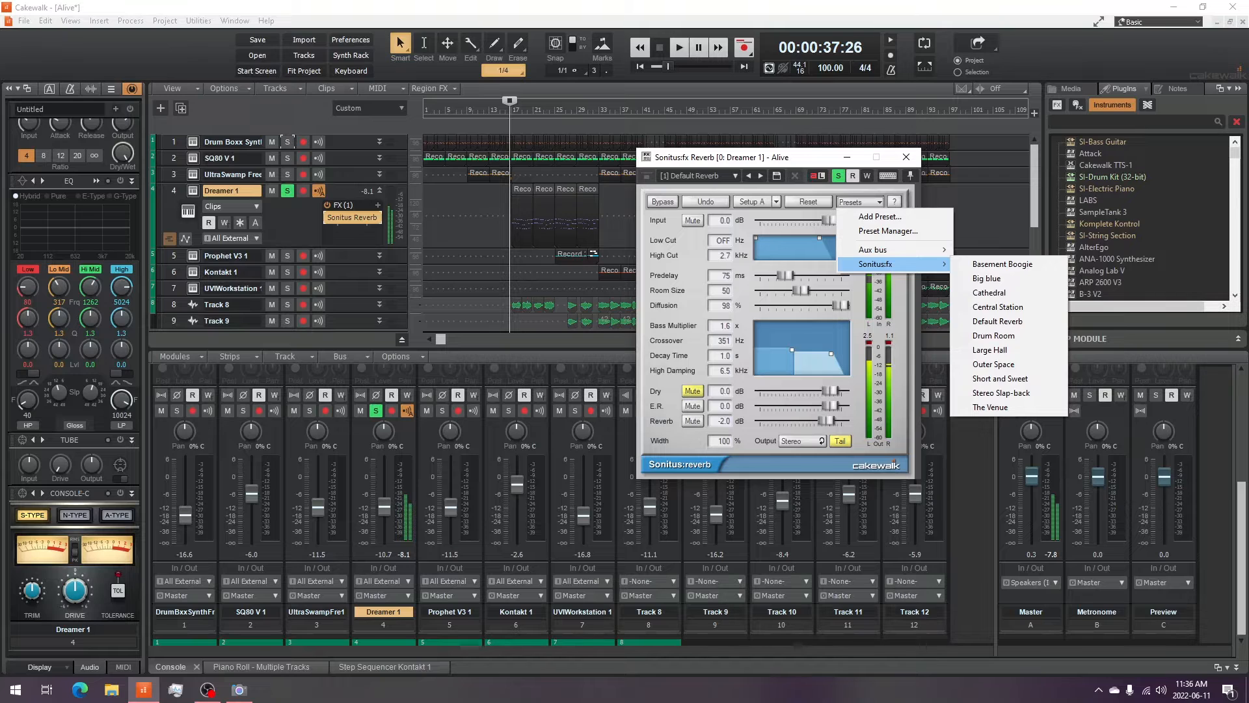
pyautogui.moveTo(891, 250)
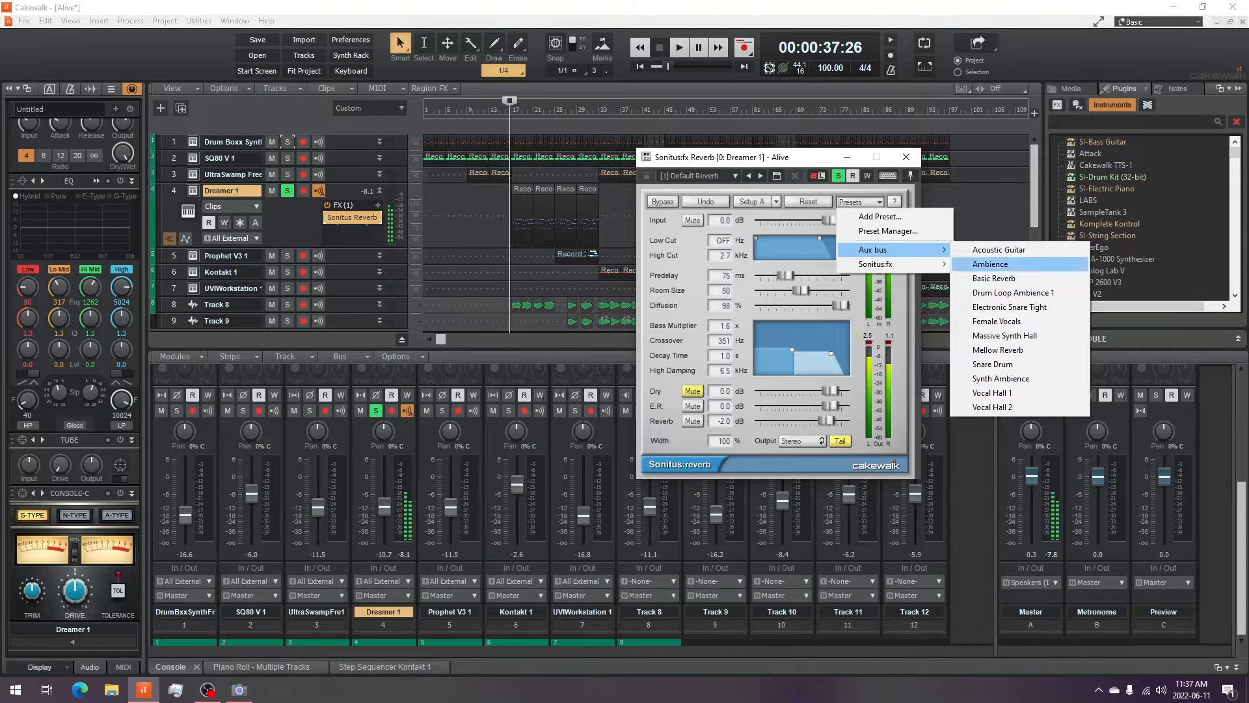
pyautogui.press('Escape')
pyautogui.press('Escape')
pyautogui.press('Escape')
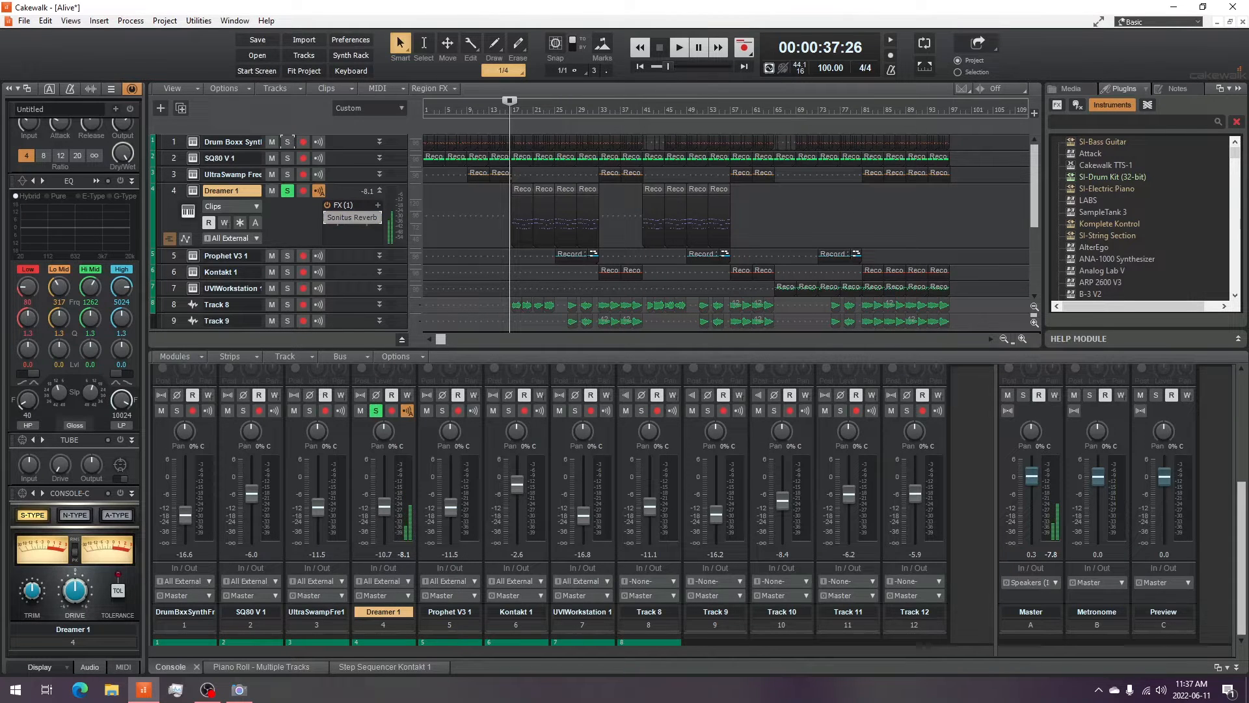
# - Audition the Dreamer 1 track with its Sonitus Reverb effect
pyautogui.click(679, 48)
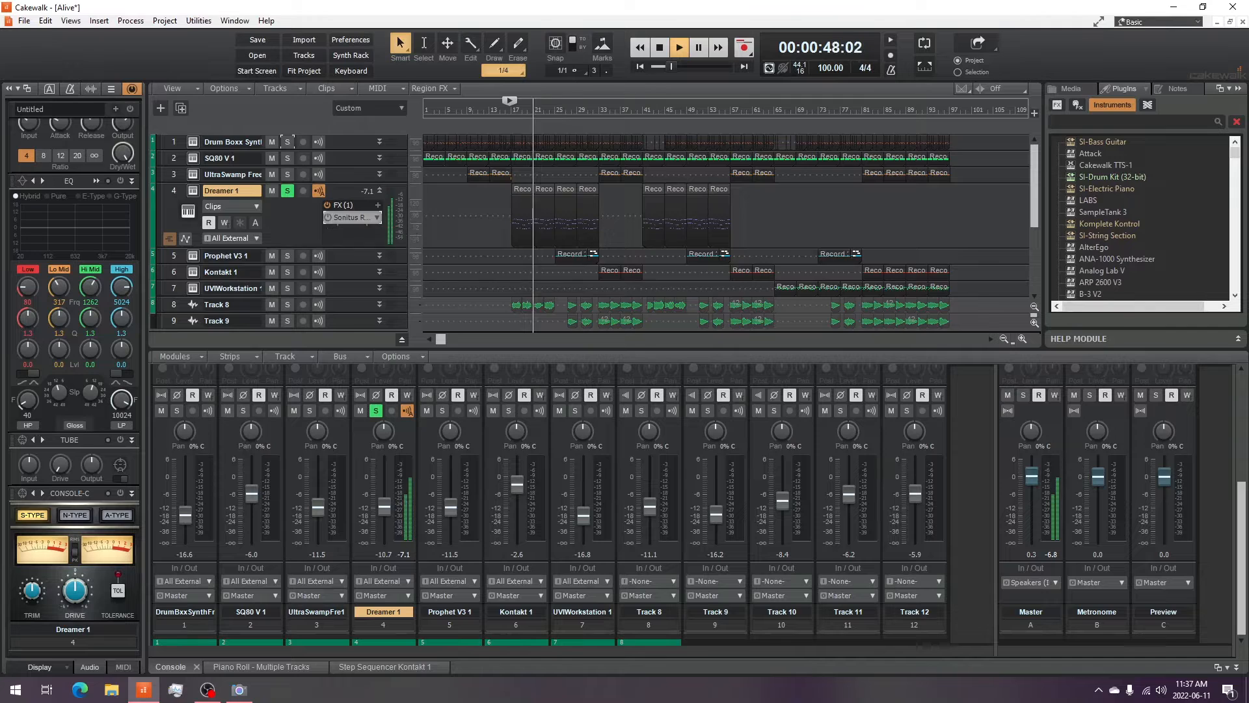
pyautogui.press('space')
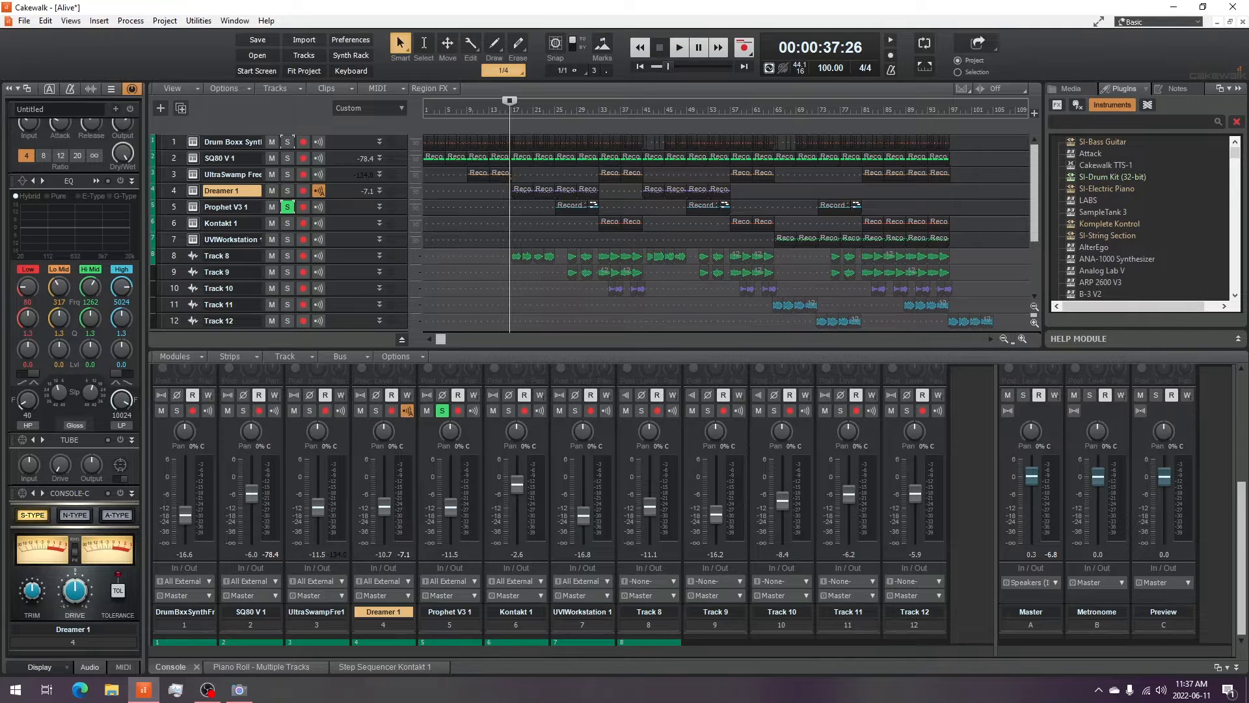
pyautogui.click(239, 690)
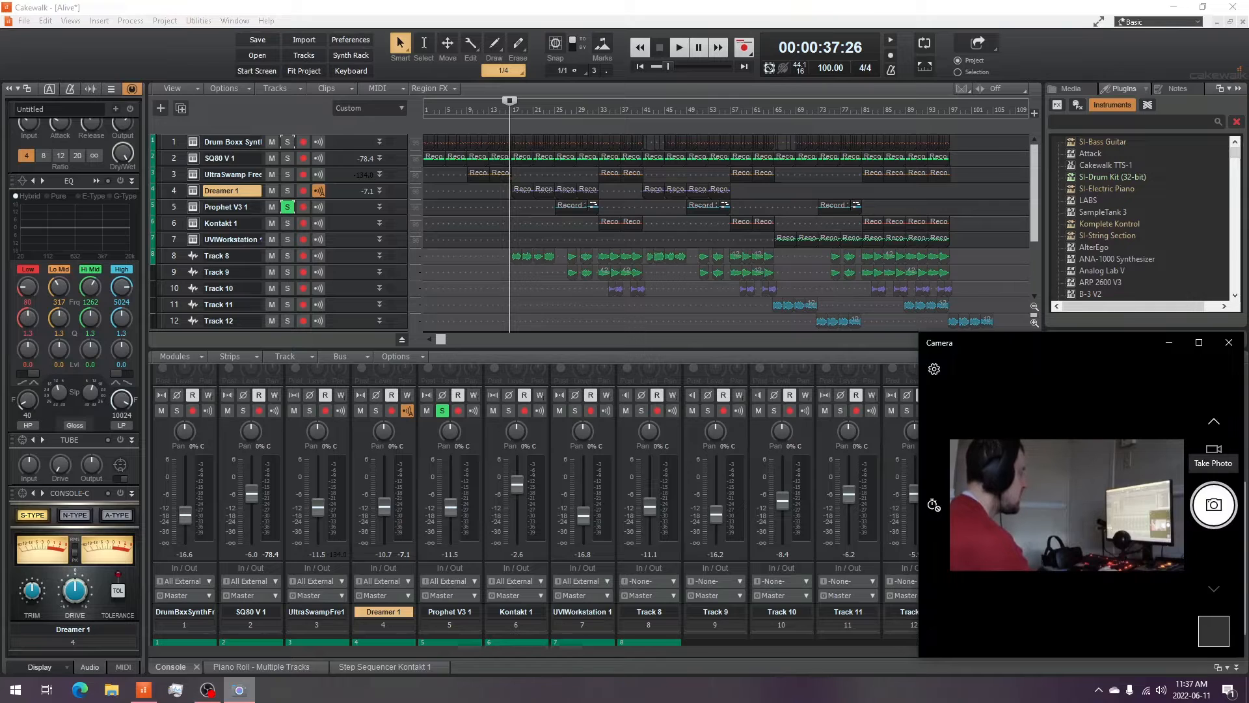
pyautogui.click(239, 690)
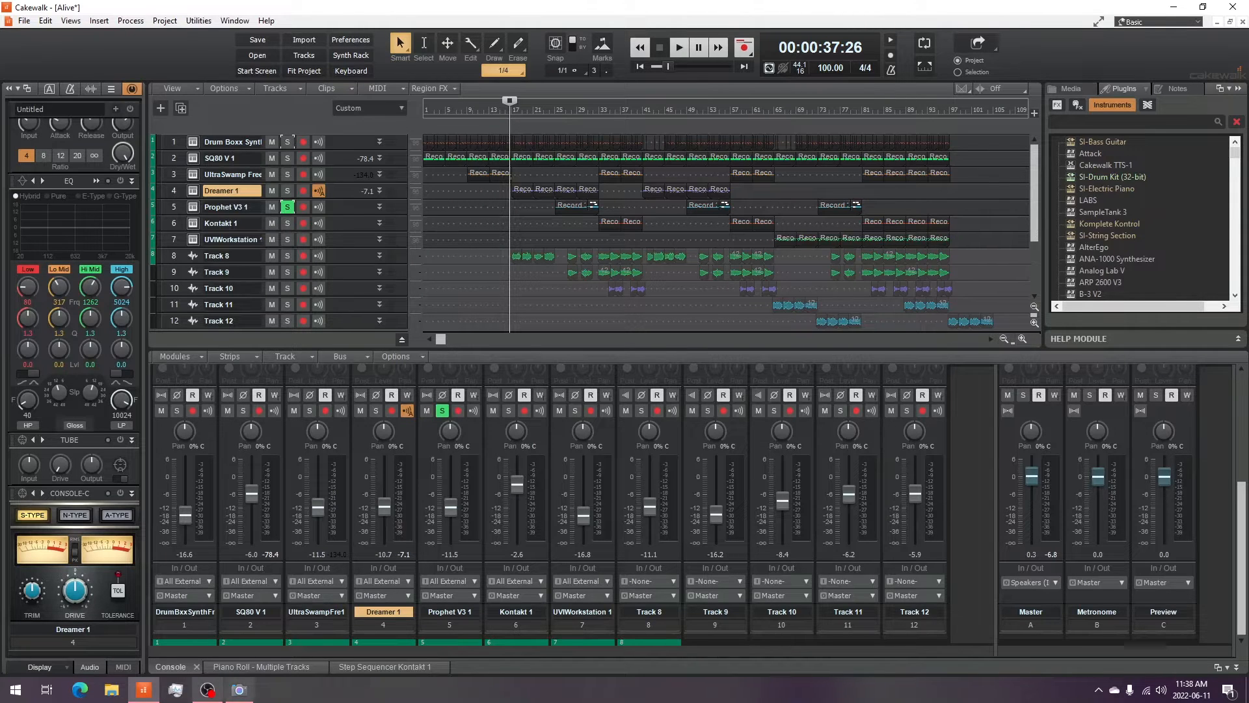
pyautogui.moveTo(207, 690)
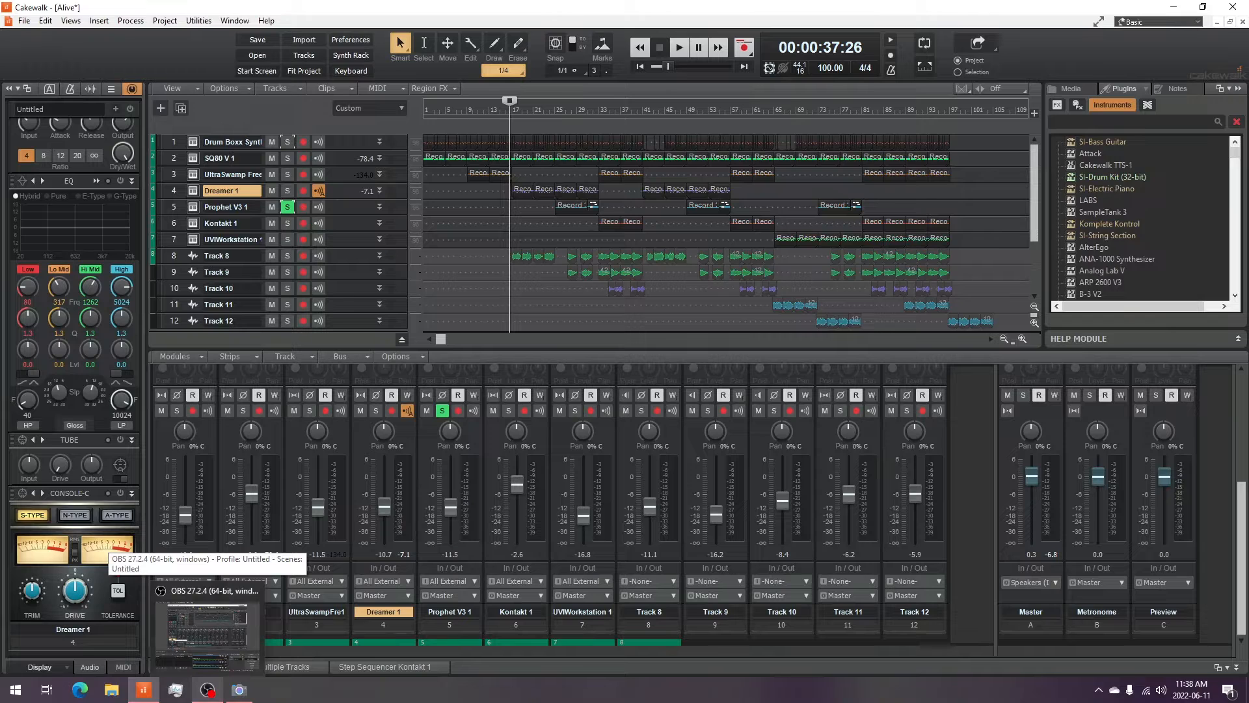
pyautogui.click(239, 689)
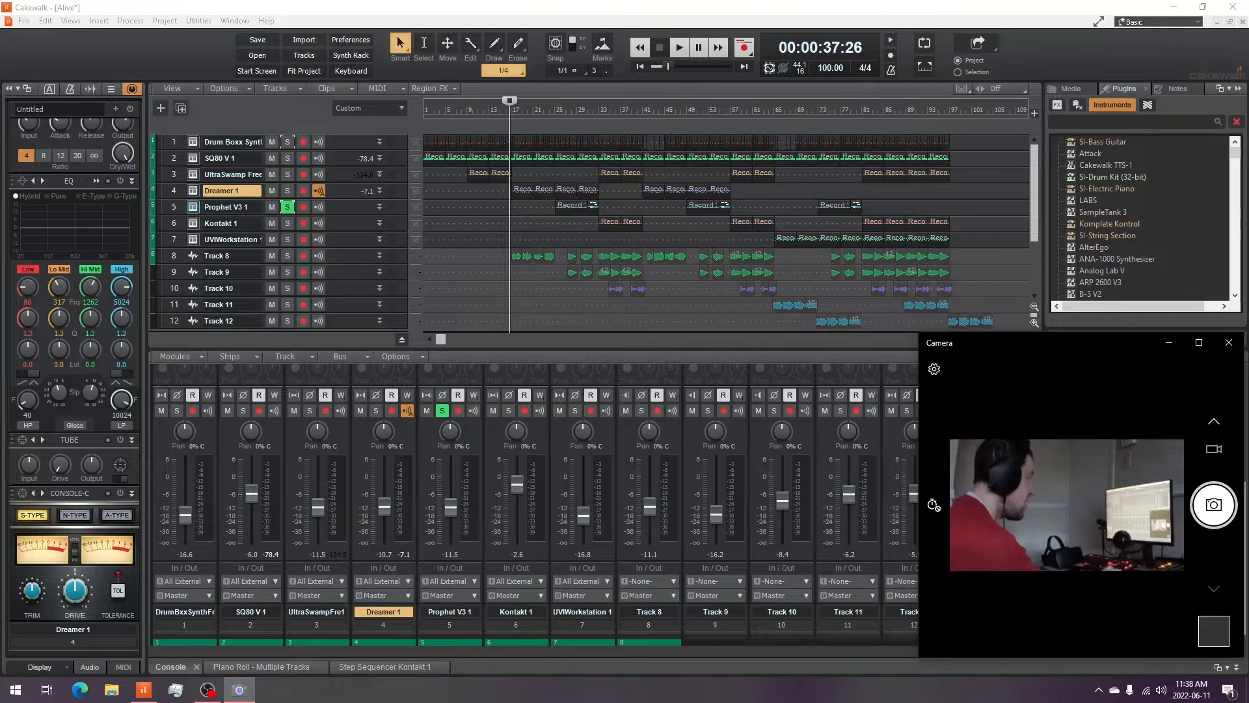
pyautogui.hotkey('alt', 'Tab')
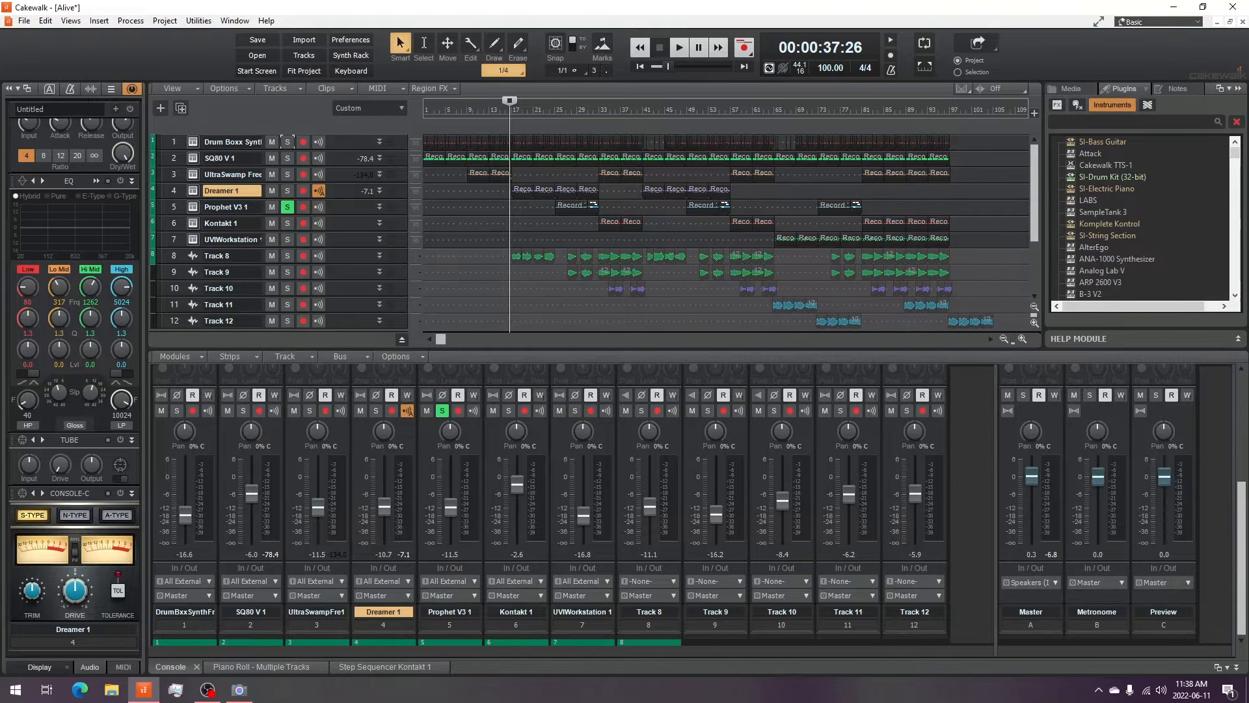
# - Open the Prophet V3 1 synth window, move it aside, then minimize it
pyautogui.click(193, 207)
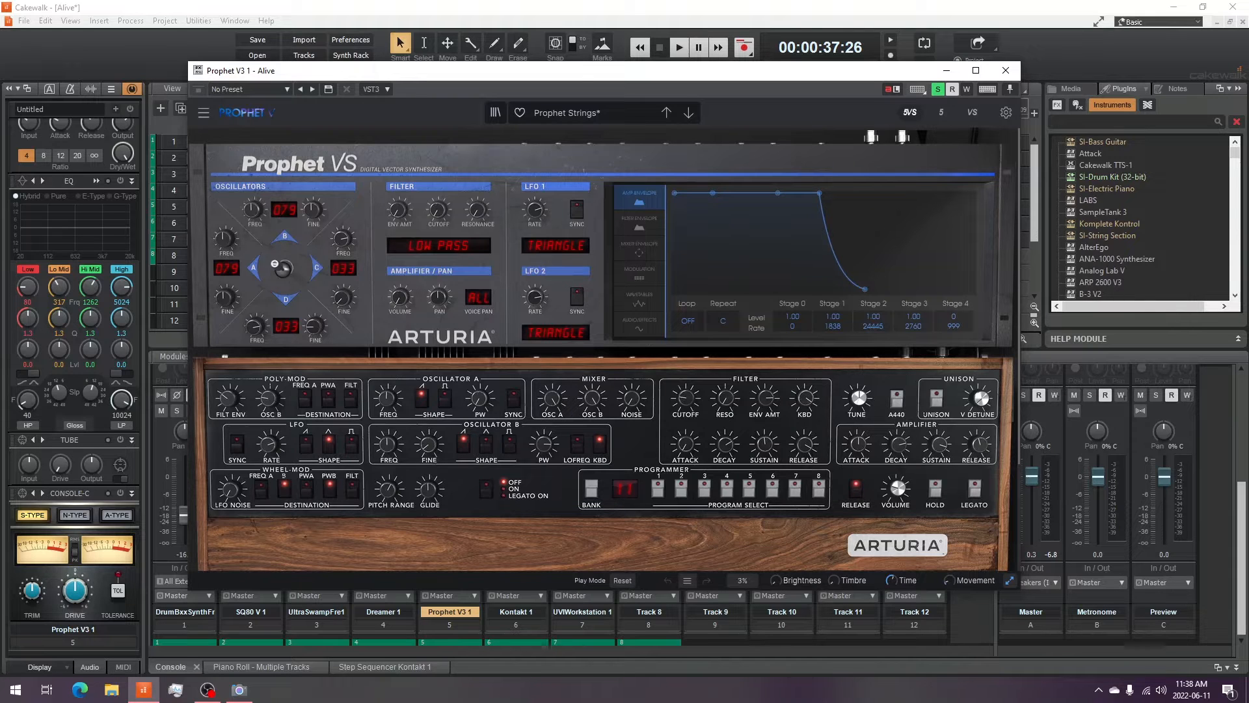
pyautogui.click(239, 689)
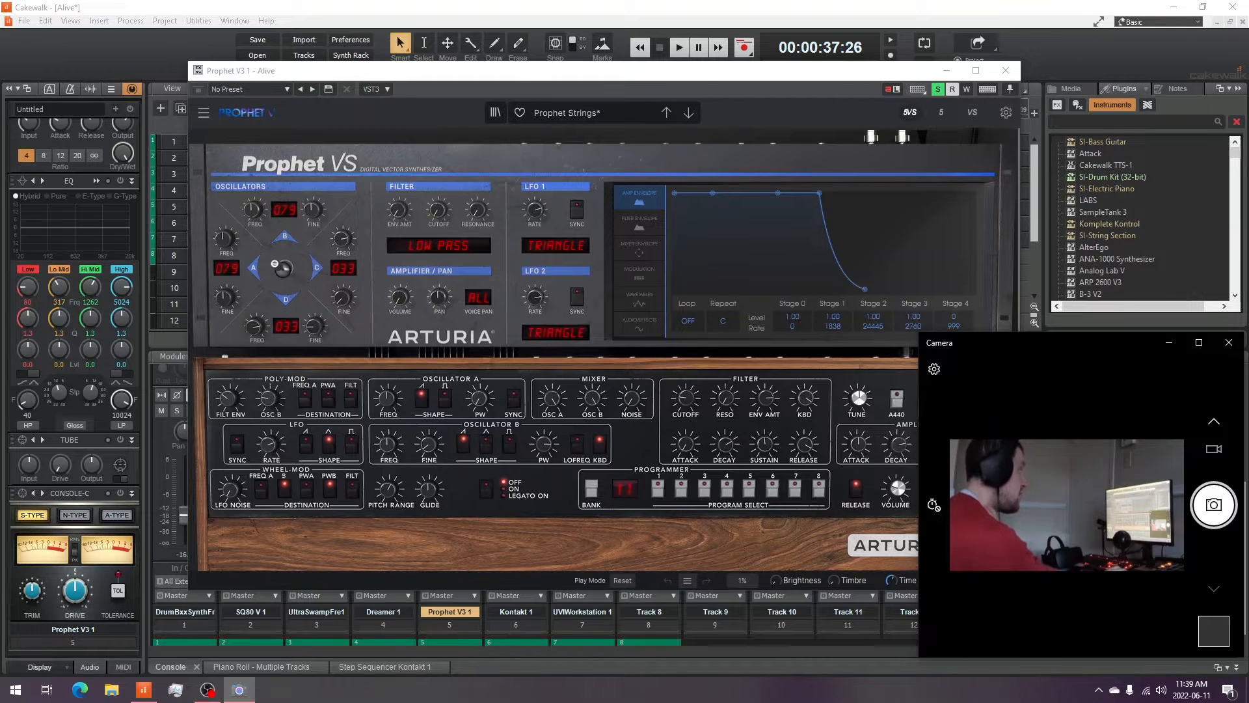
pyautogui.moveTo(526, 72); pyautogui.dragTo(415, 75)
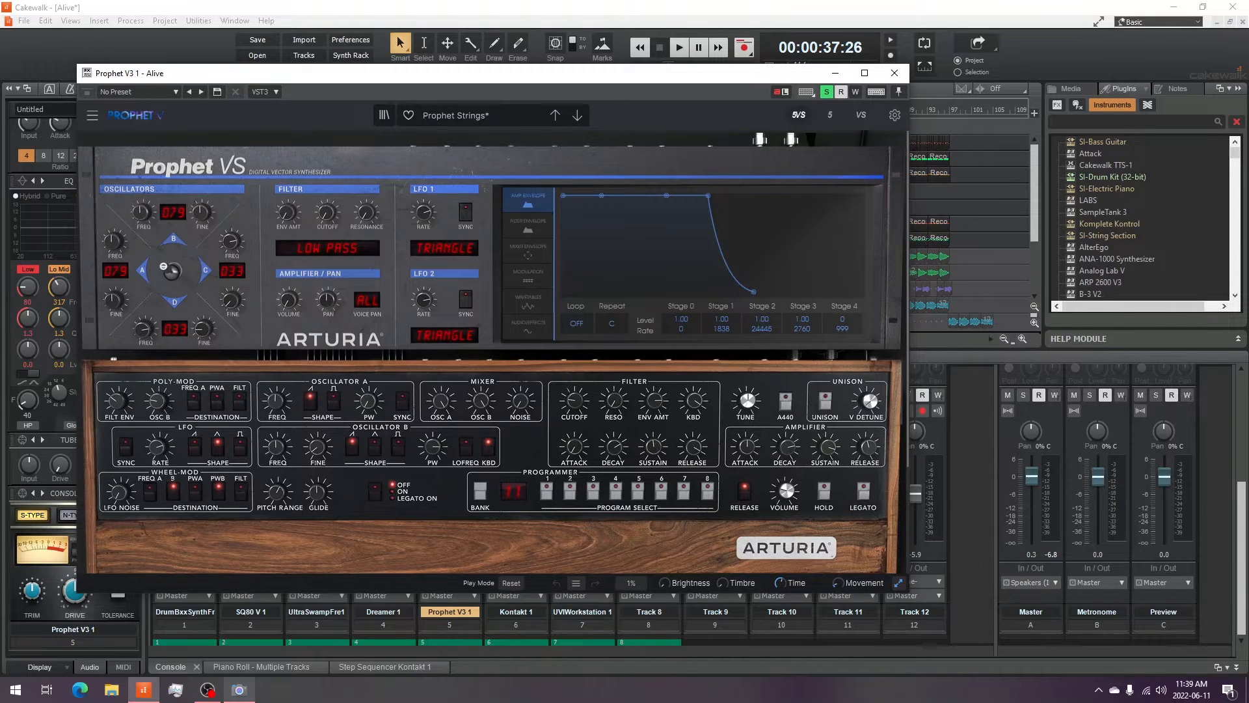
pyautogui.click(239, 690)
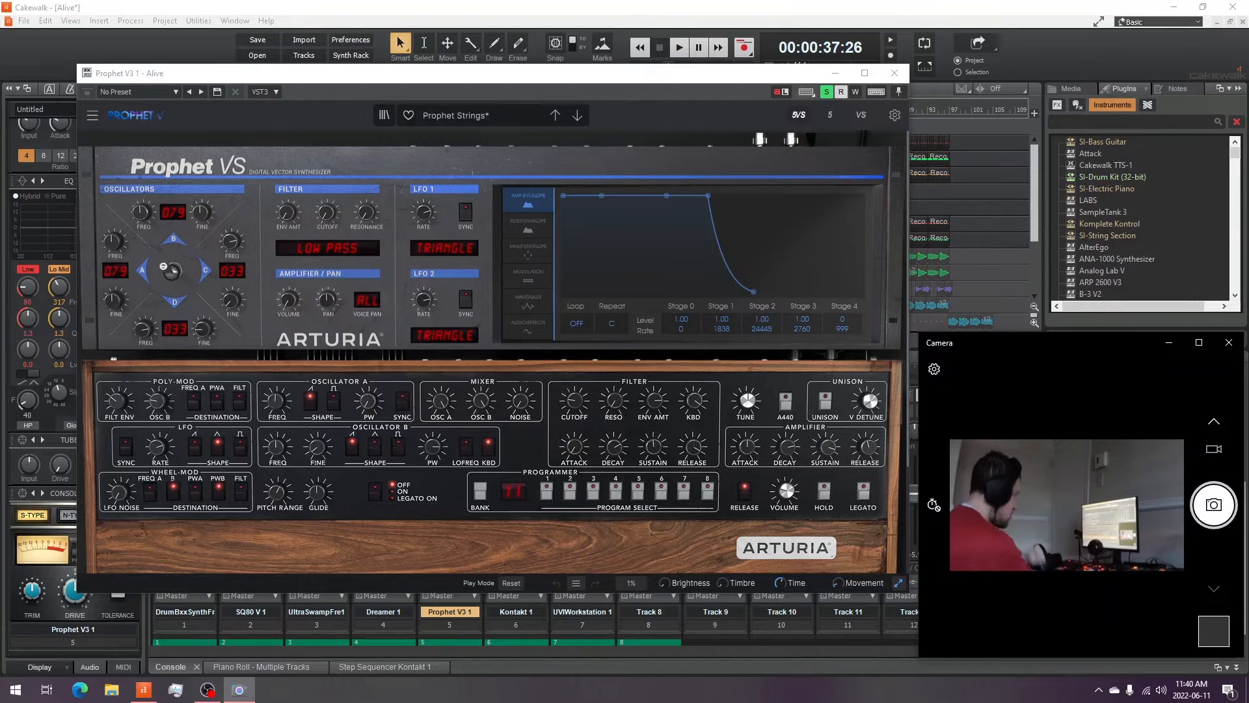
pyautogui.click(835, 73)
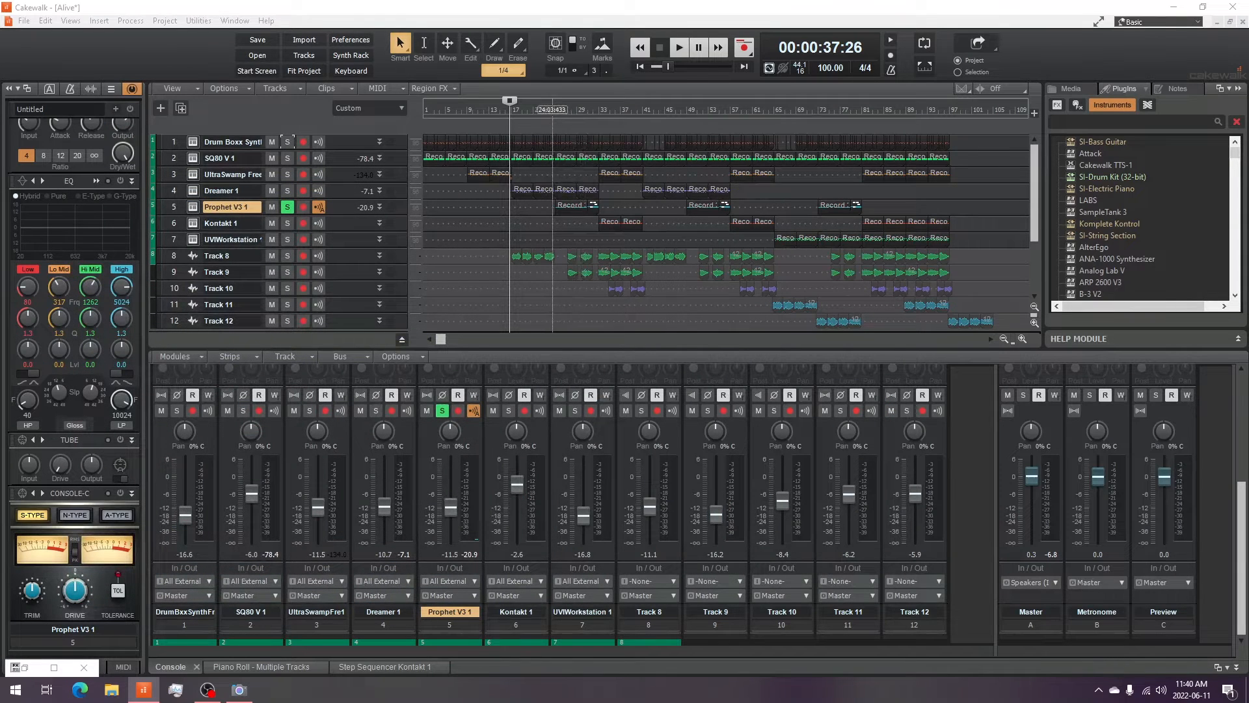
# - Audition the soloed Prophet V3 1 track from the middle of the song
pyautogui.click(552, 110)
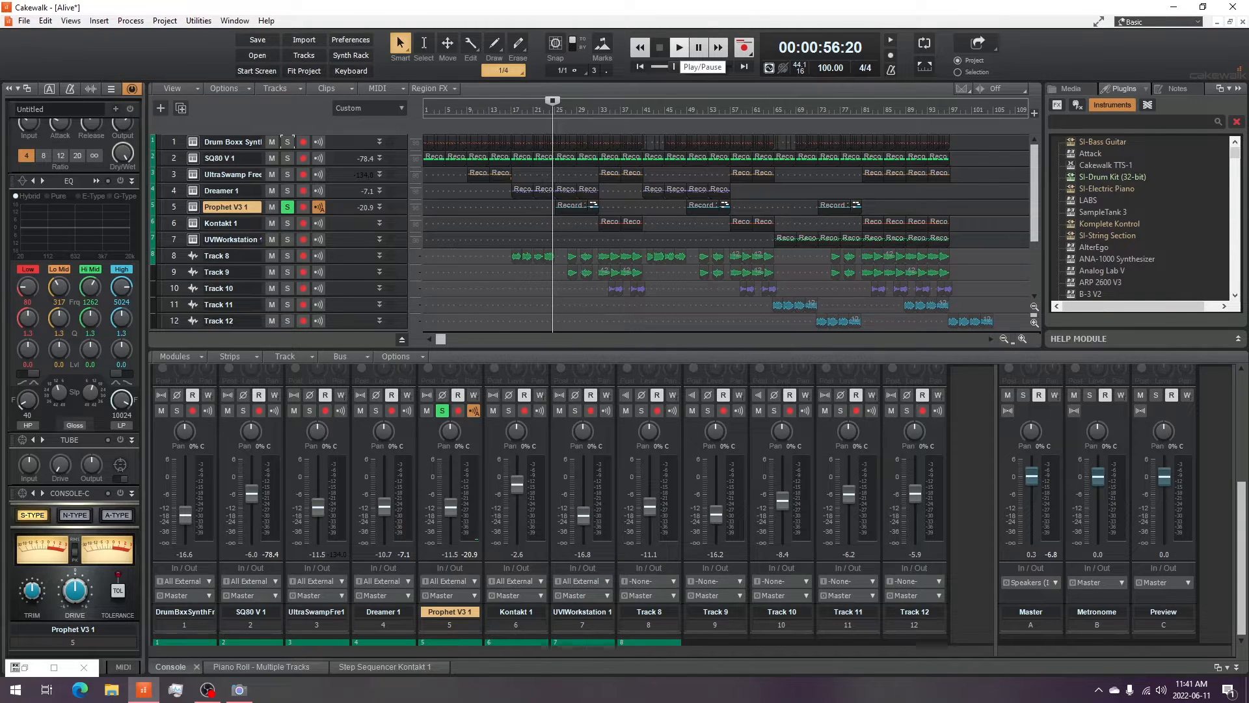
pyautogui.click(679, 47)
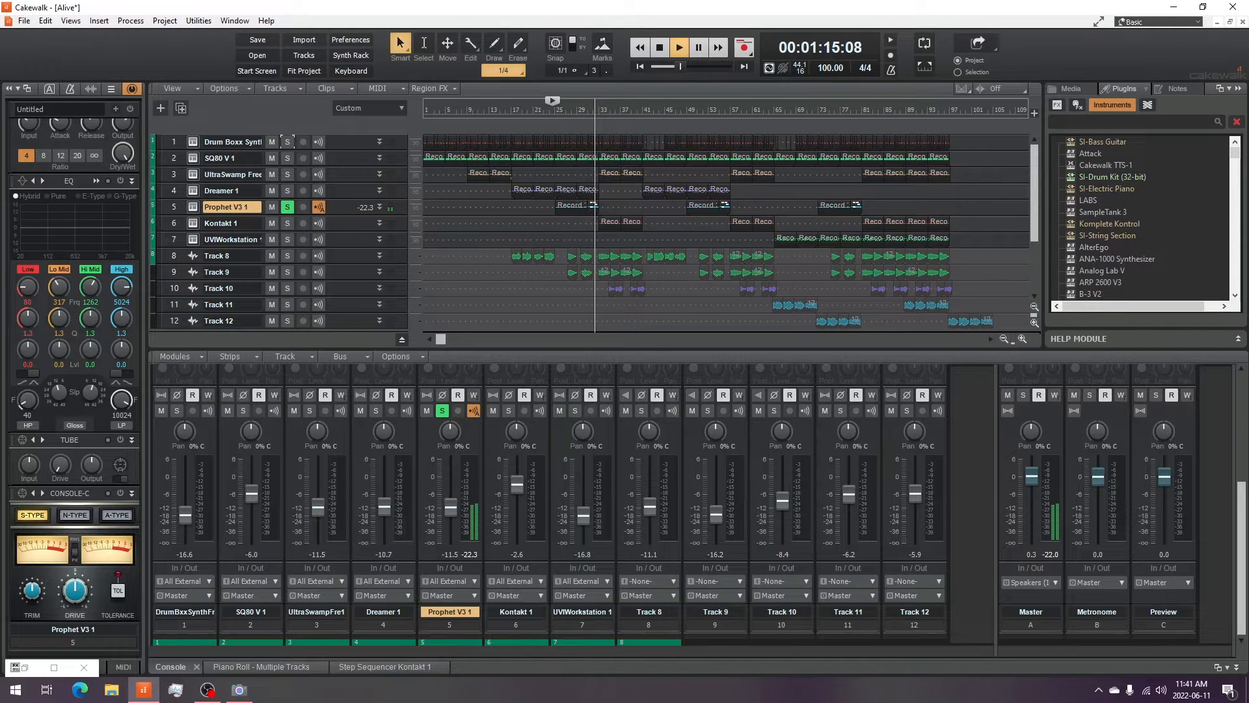
pyautogui.click(660, 48)
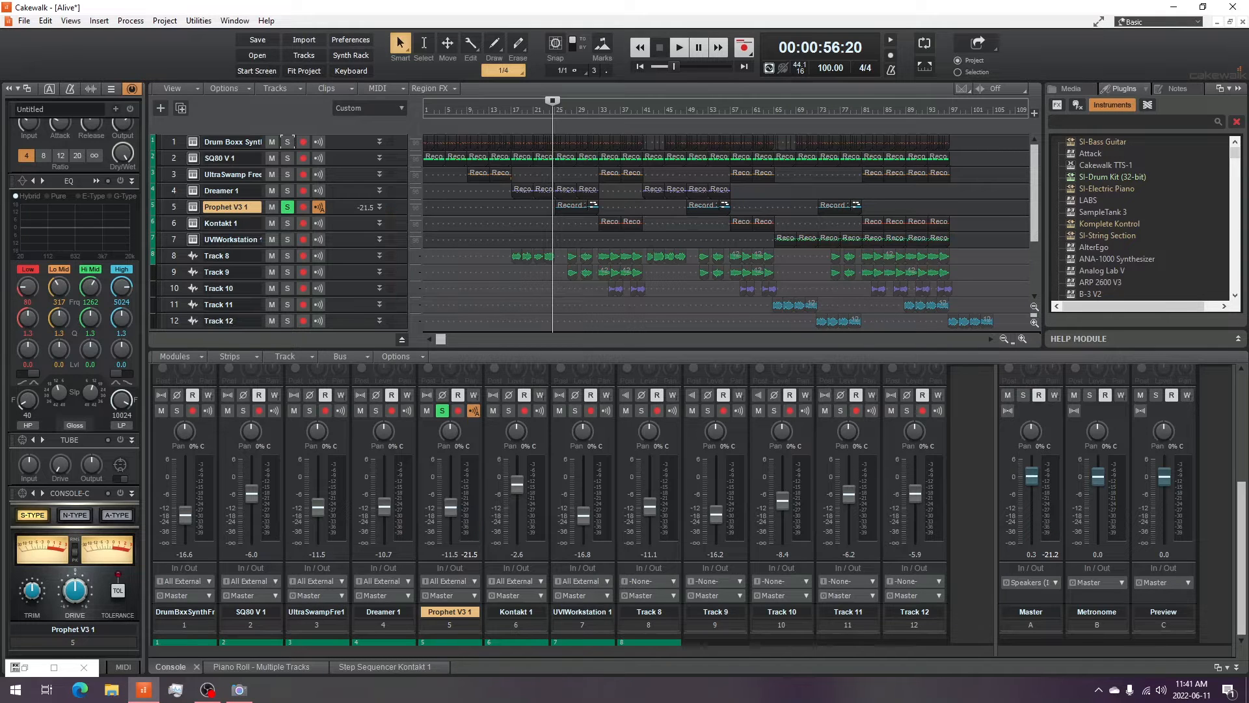
pyautogui.click(240, 689)
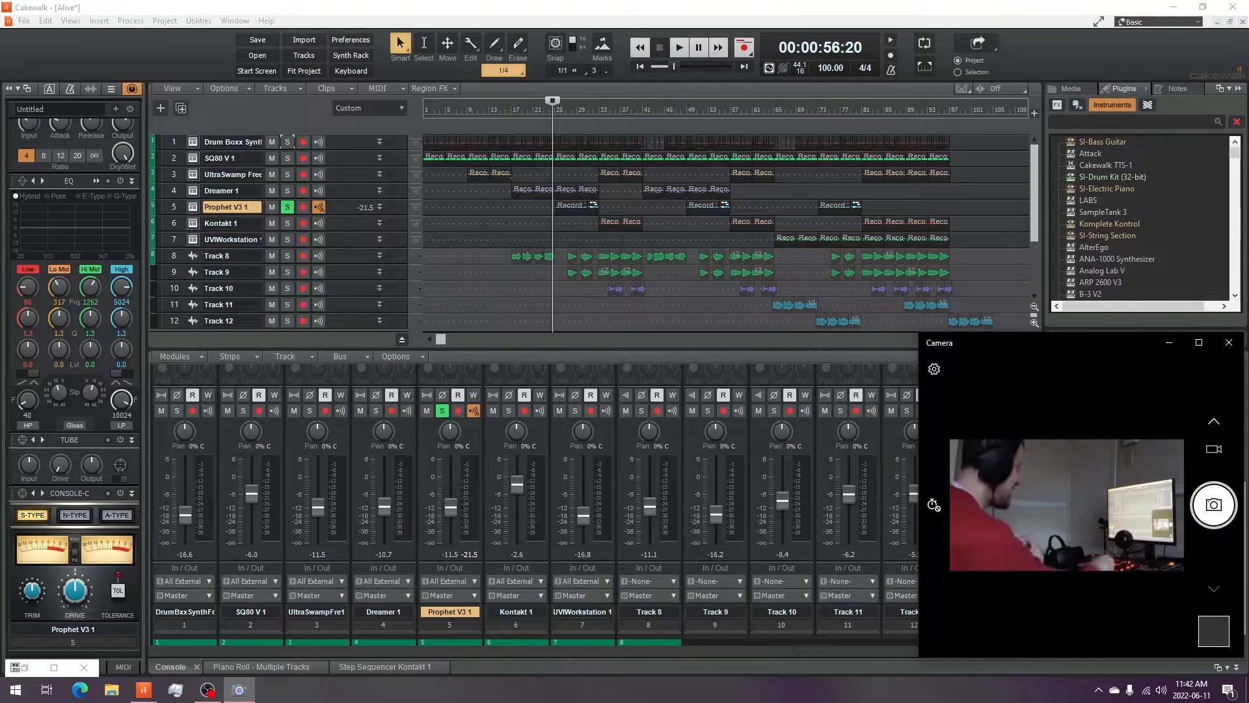
# - Unsolo the Prophet V3 1 track and move the playhead further into the song
pyautogui.click(443, 411)
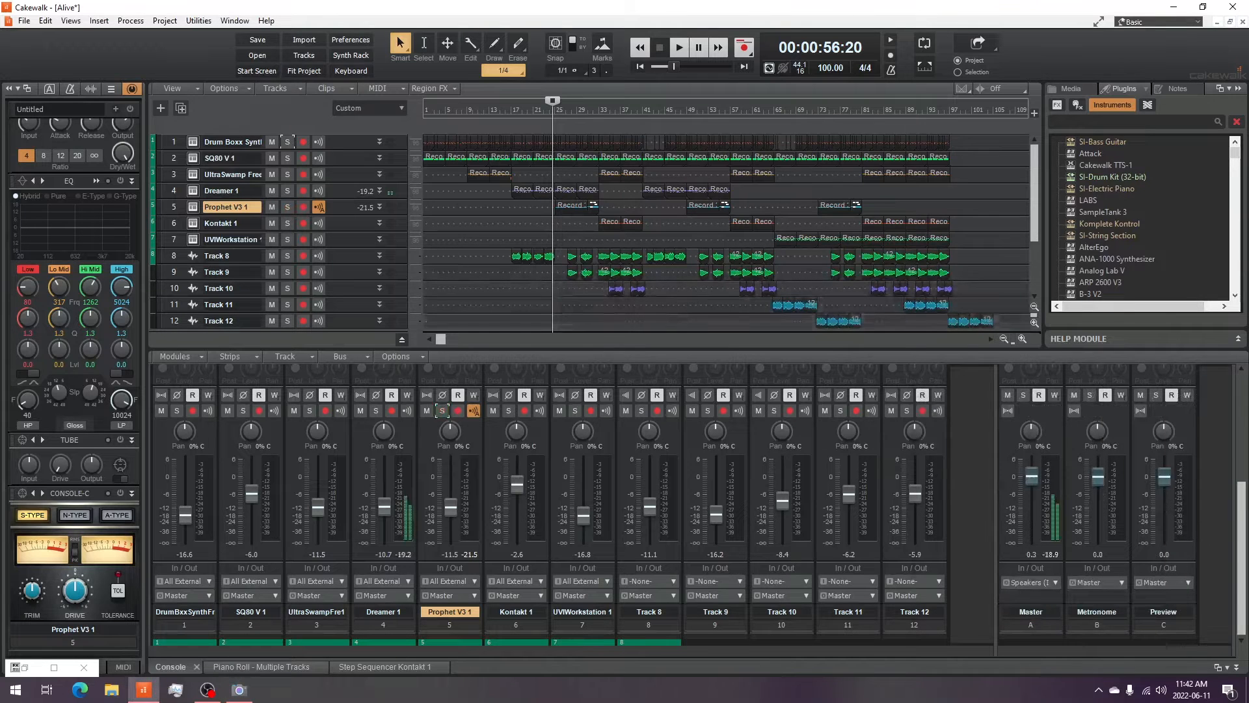
pyautogui.click(596, 110)
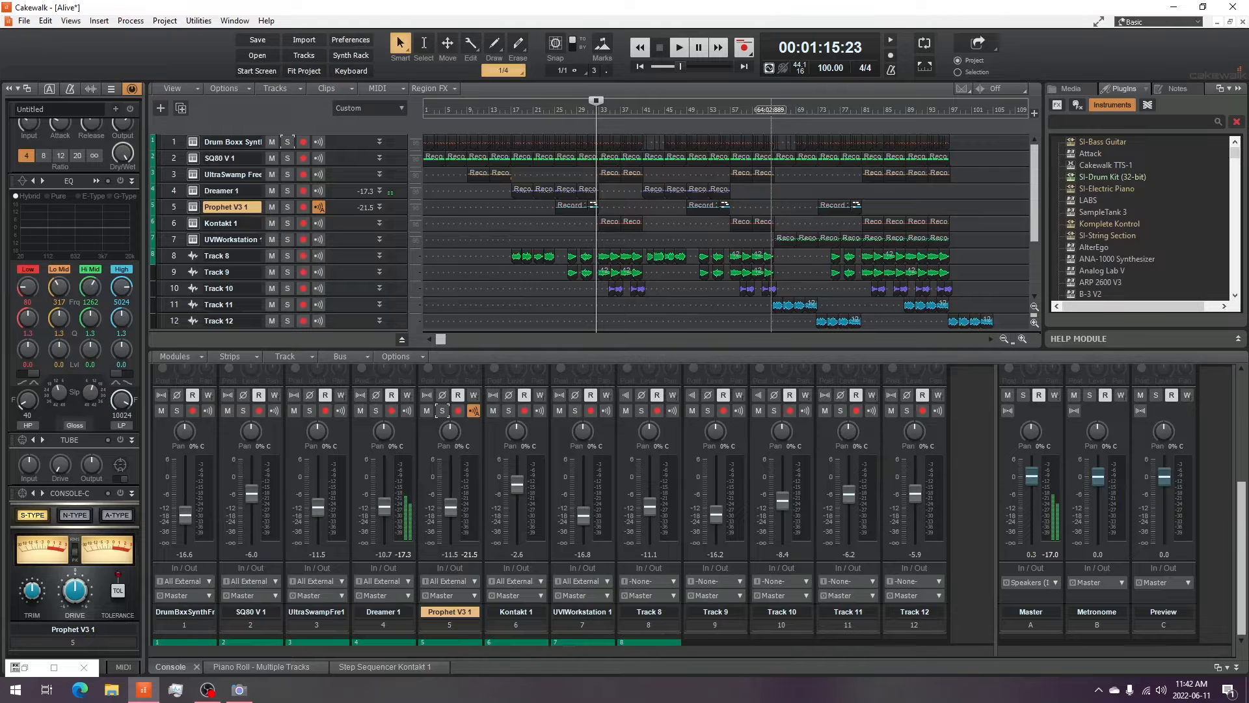
pyautogui.click(771, 109)
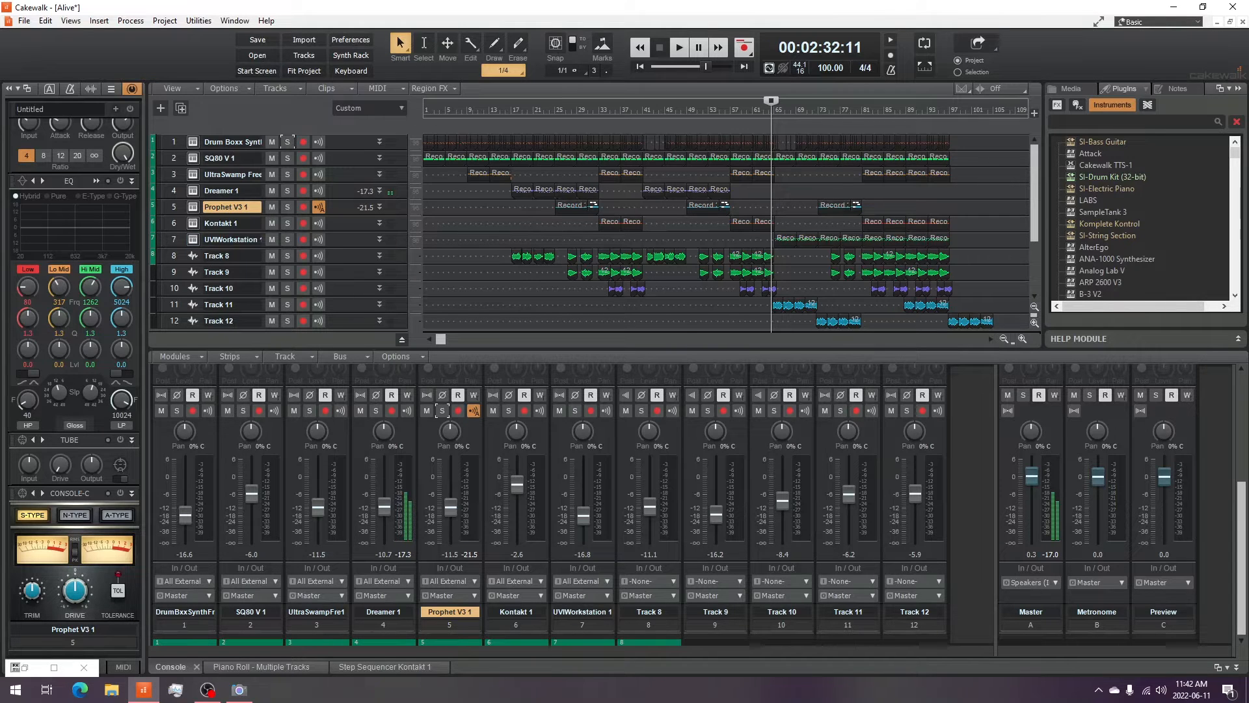
pyautogui.click(239, 689)
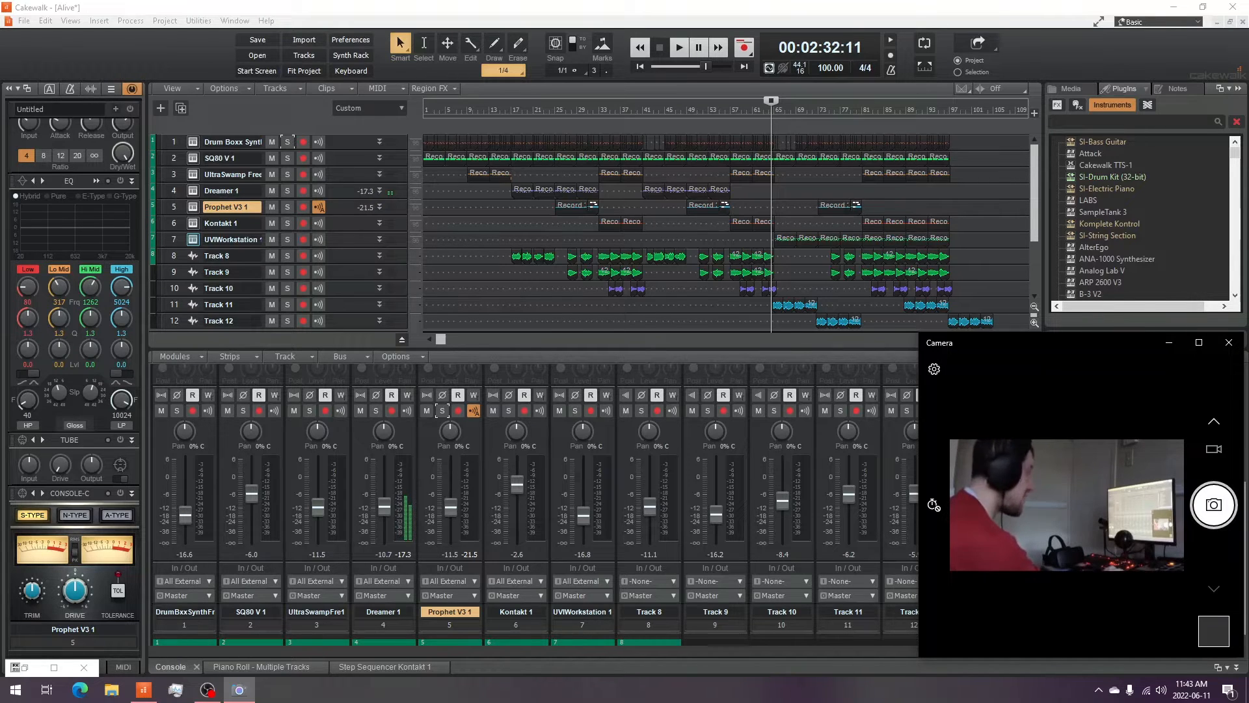
# - Open the UVIWorkstation 1 synth window, reposition it, then close it
pyautogui.click(193, 240)
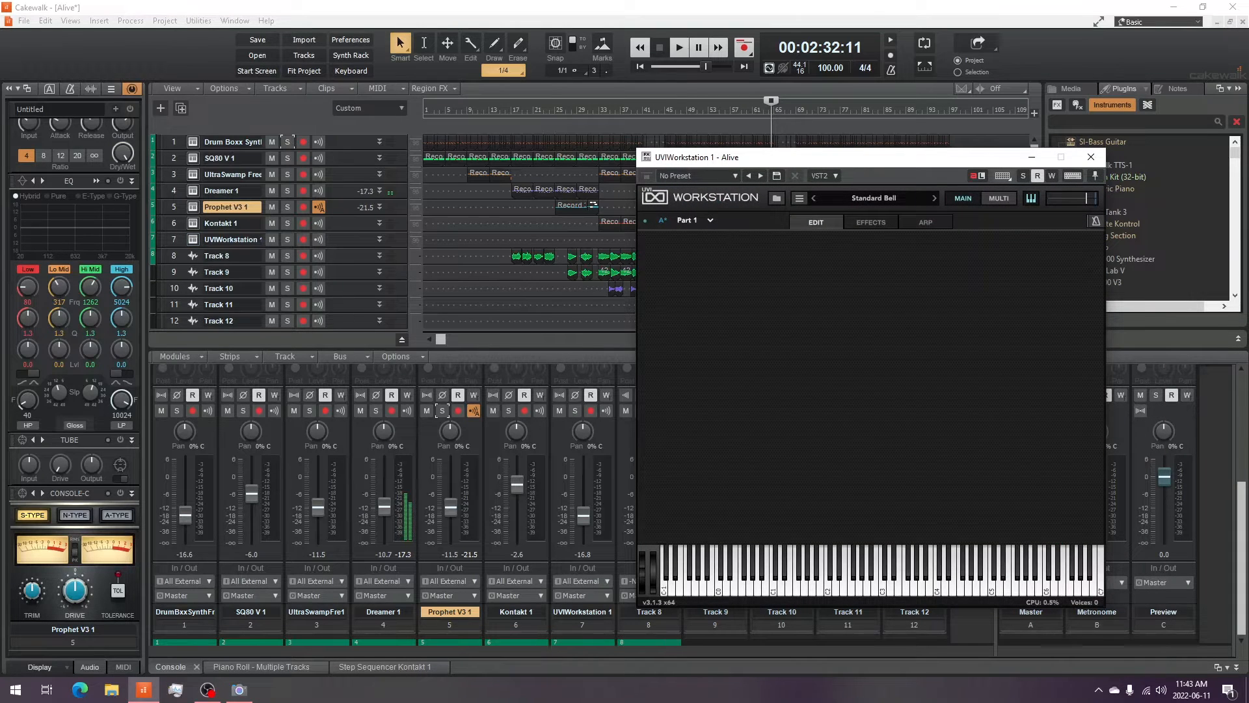
pyautogui.moveTo(807, 156); pyautogui.dragTo(672, 96)
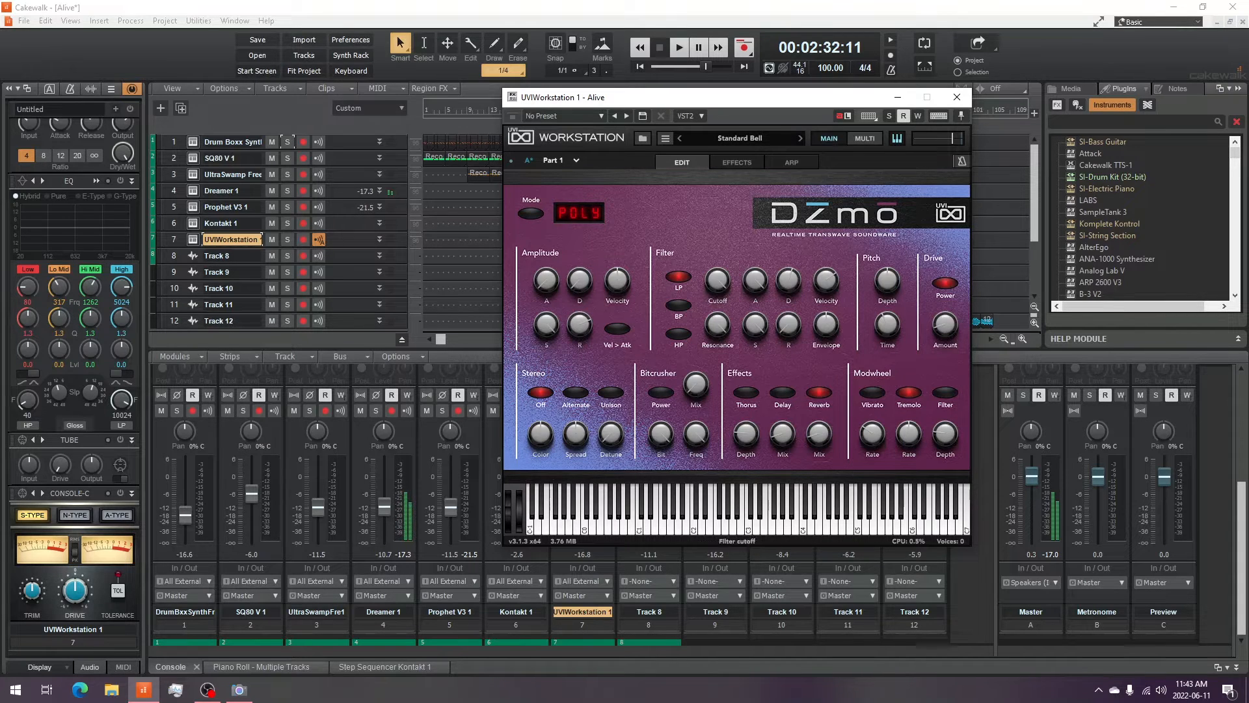
pyautogui.click(240, 690)
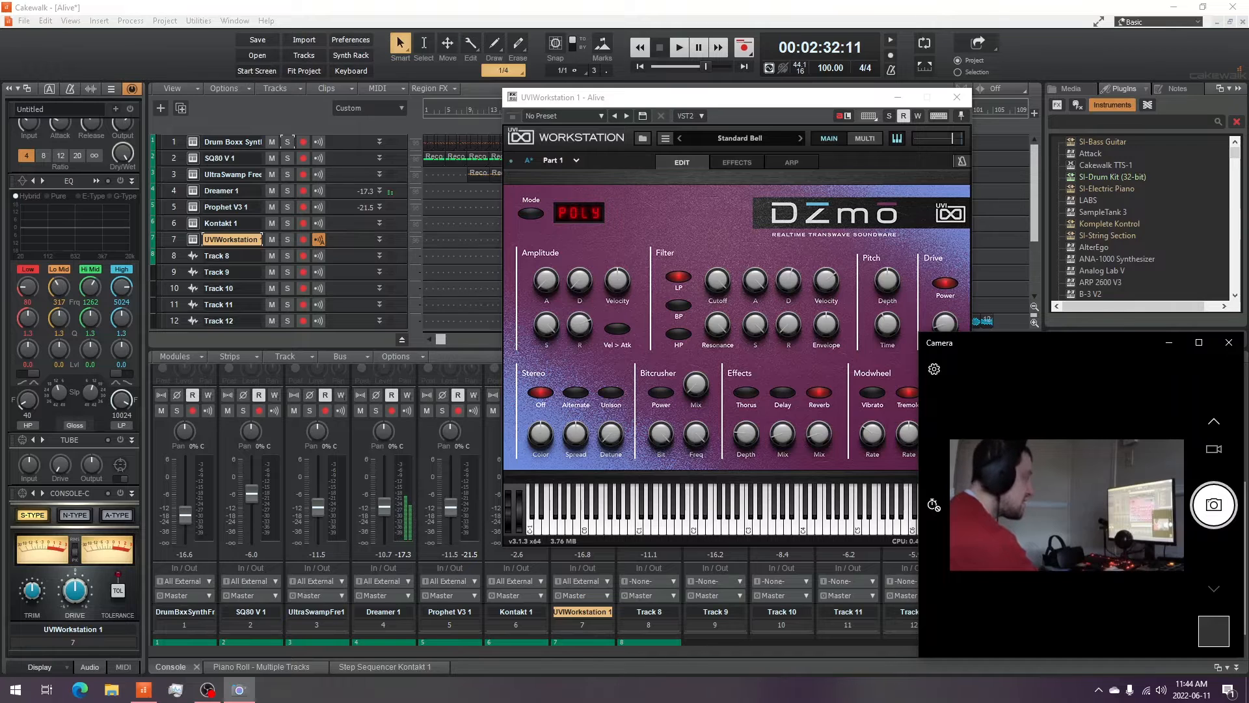
pyautogui.moveTo(755, 324)
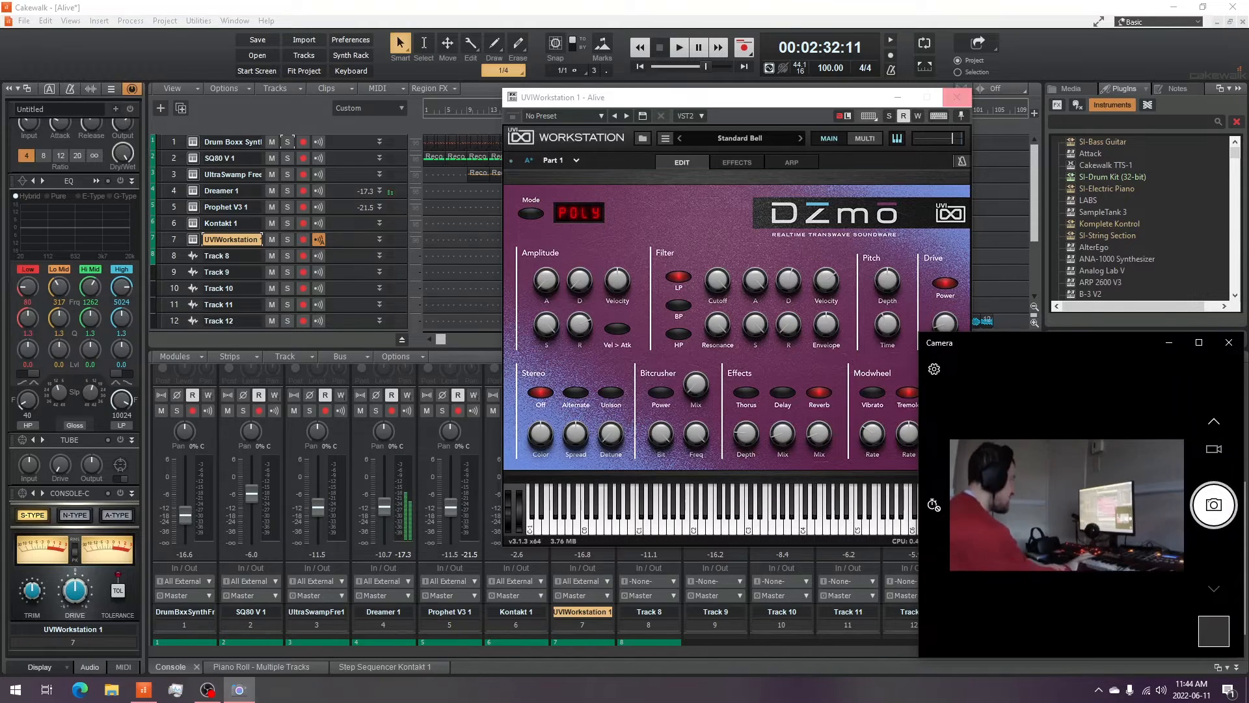
pyautogui.click(956, 98)
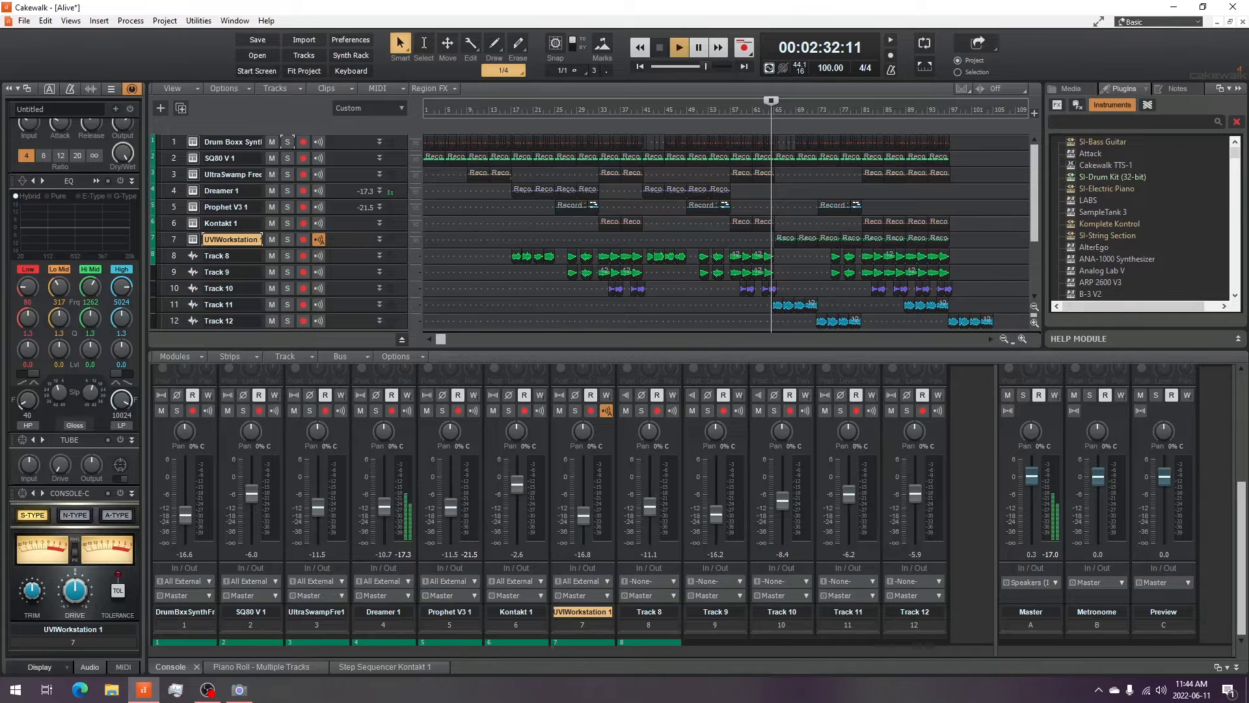
# - Solo the UVIWorkstation 1 track and audition it
pyautogui.click(679, 47)
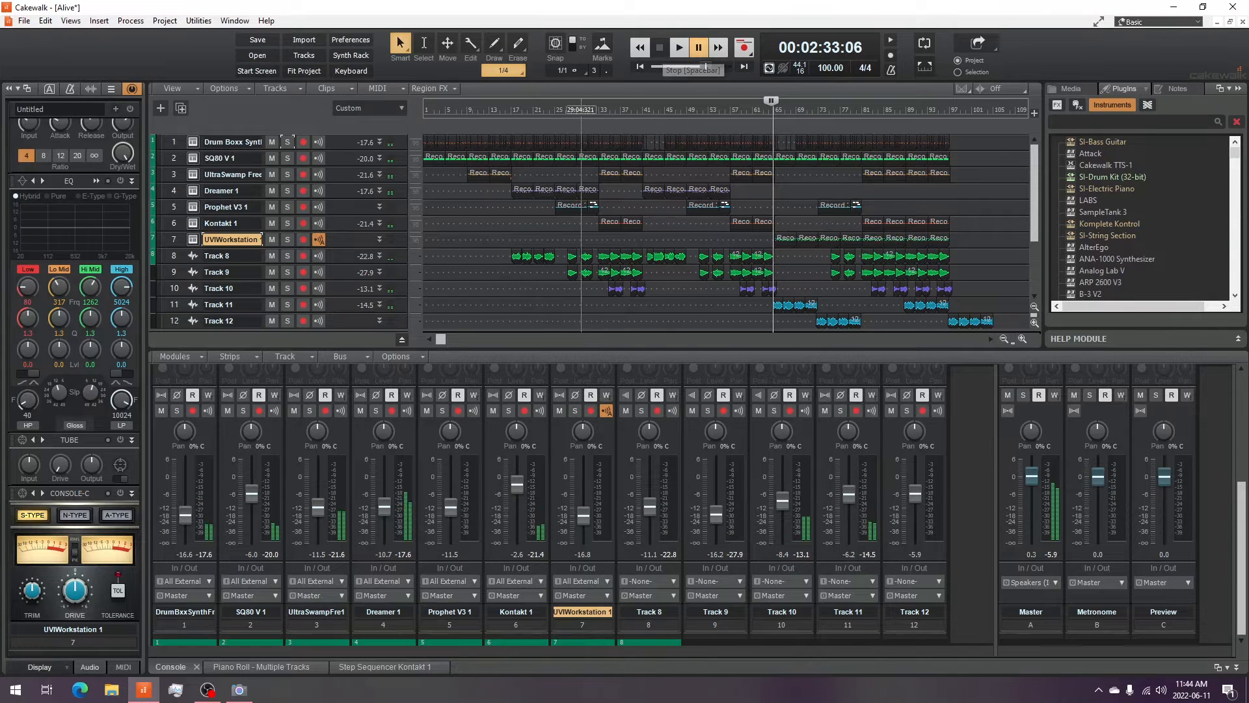
pyautogui.click(287, 240)
pyautogui.press('space')
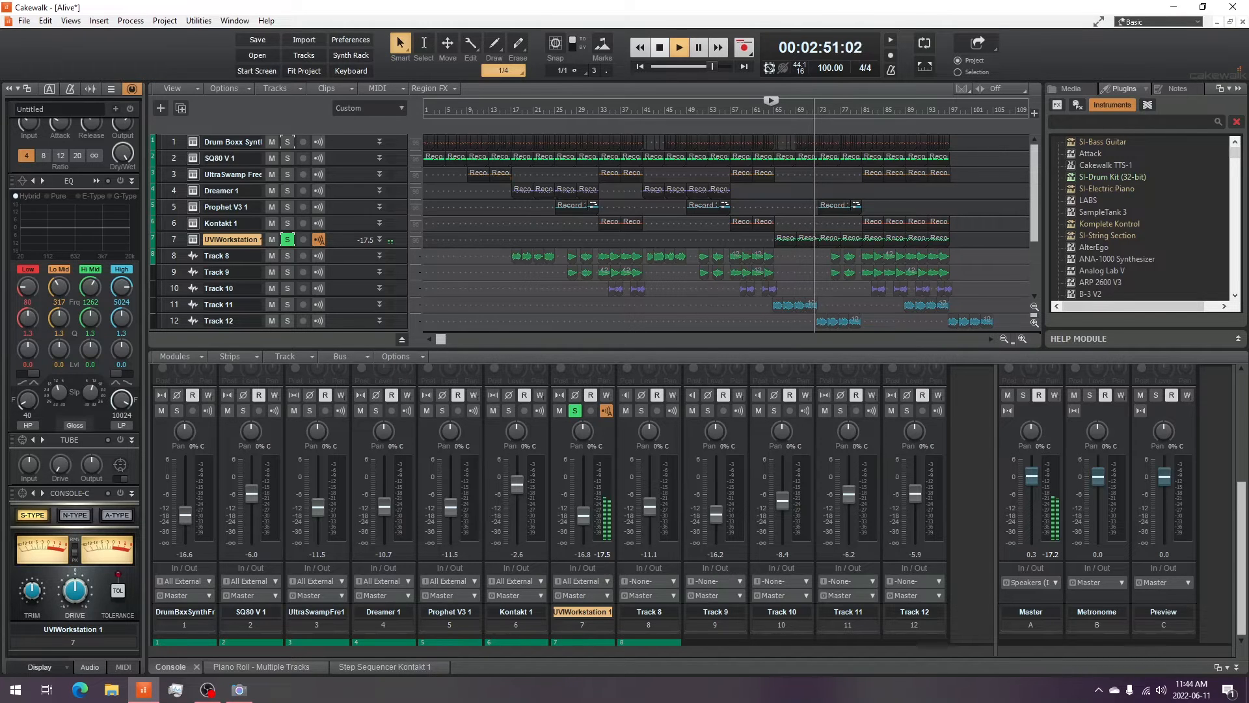
pyautogui.press('space')
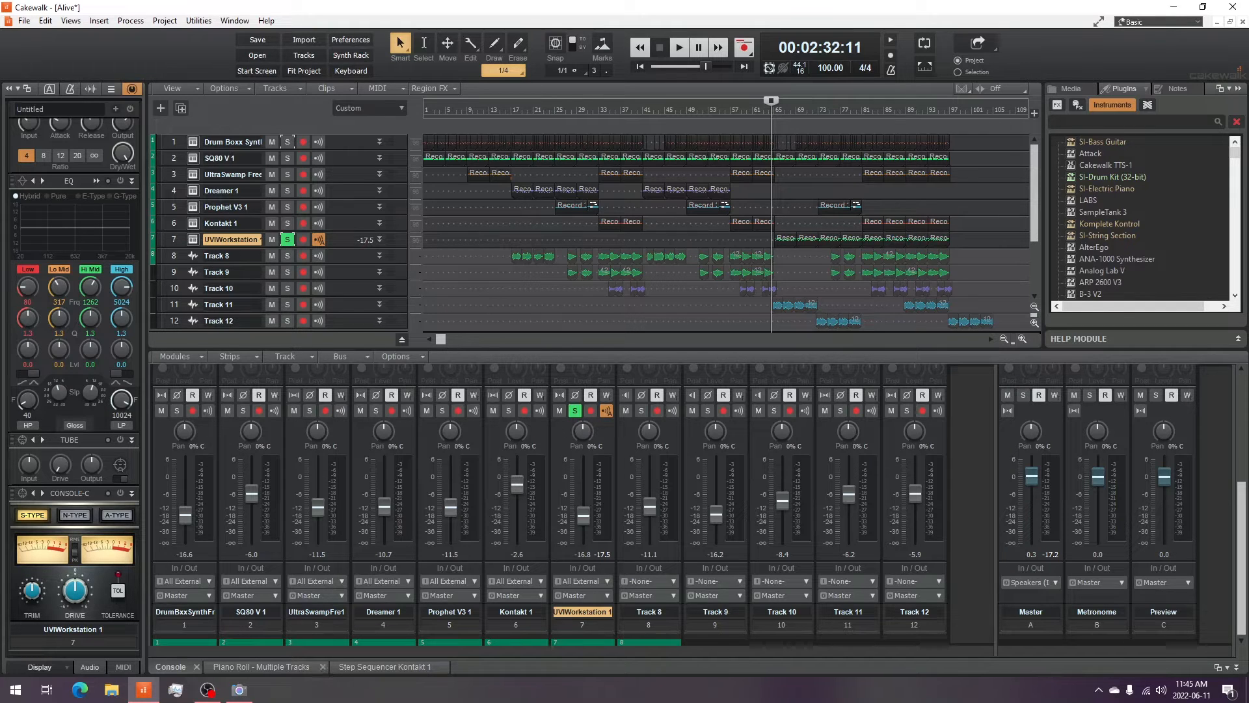
pyautogui.click(239, 690)
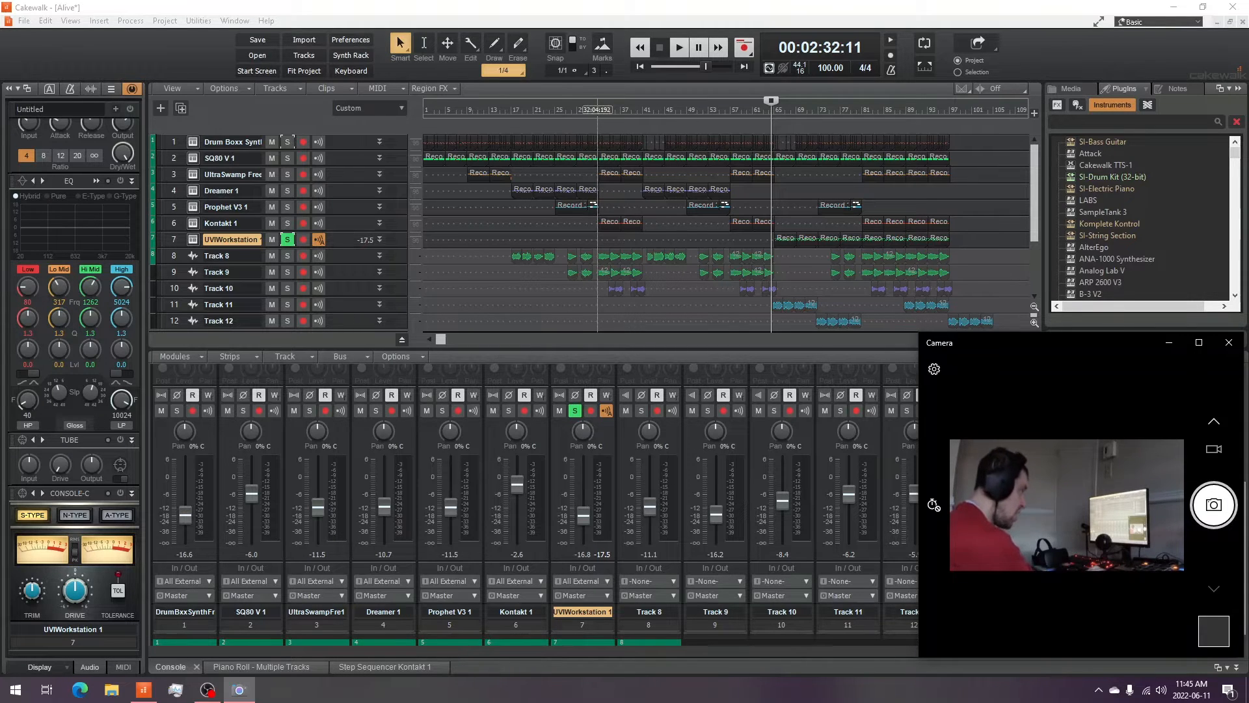
# - Move the playhead back and expand then collapse the UVIWorkstation 1 track
pyautogui.click(597, 109)
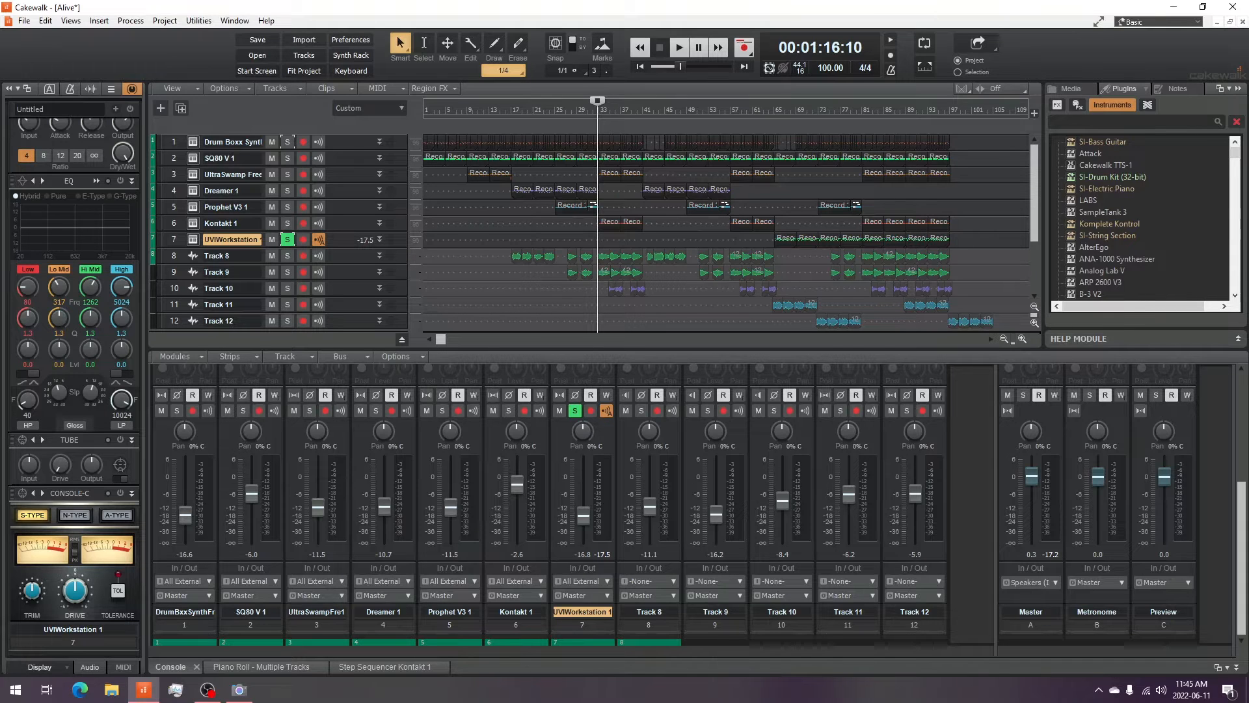
pyautogui.click(379, 239)
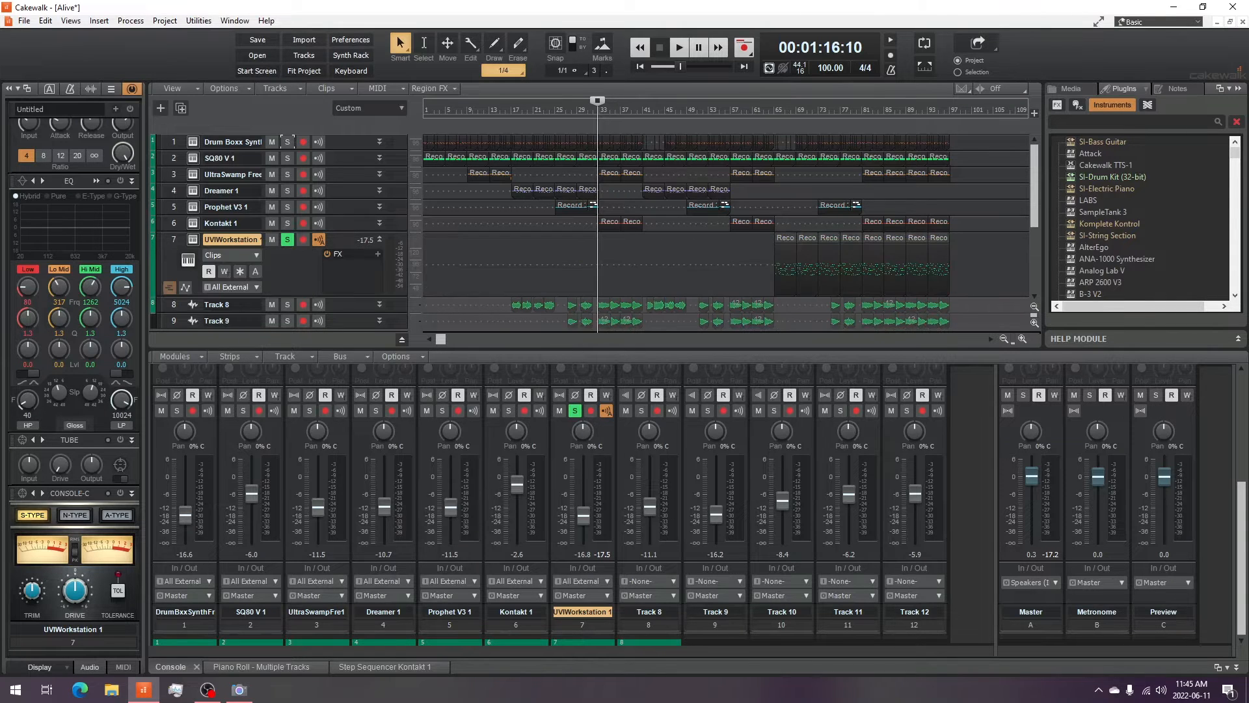
pyautogui.click(379, 240)
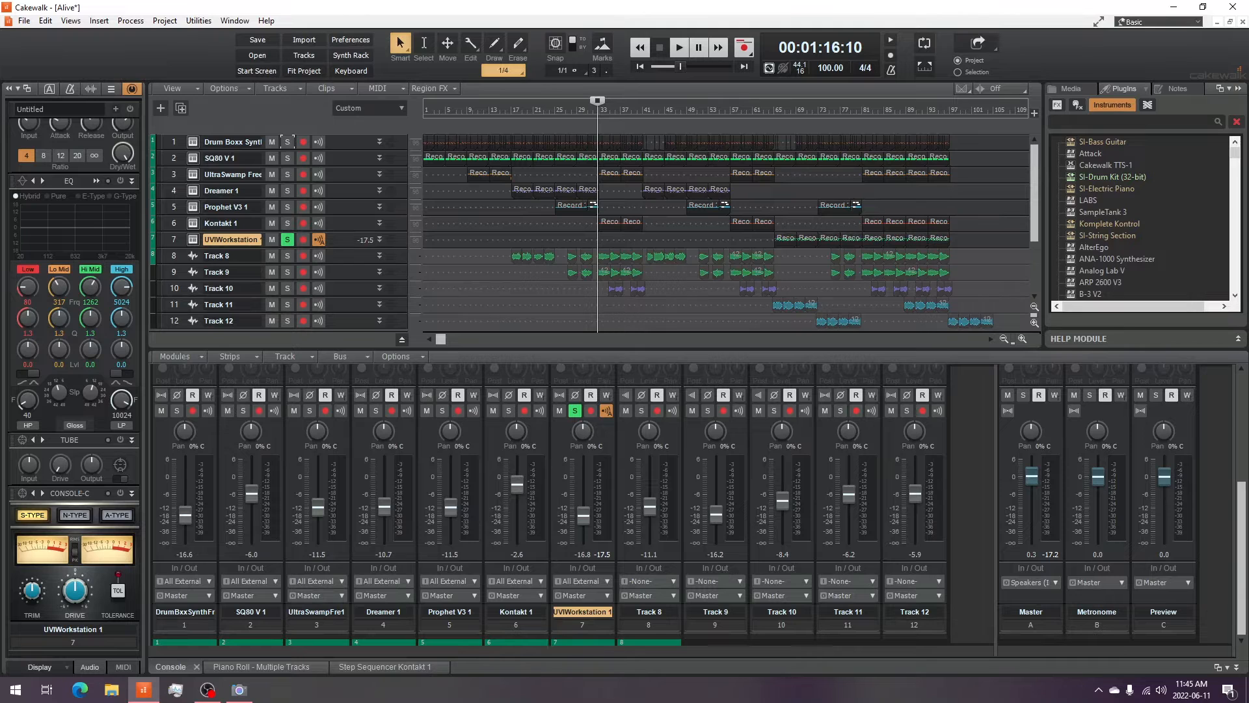
# - Switch the solo from UVIWorkstation 1 to Kontakt 1 and audition the Kontakt 1 track
pyautogui.click(288, 239)
pyautogui.click(287, 223)
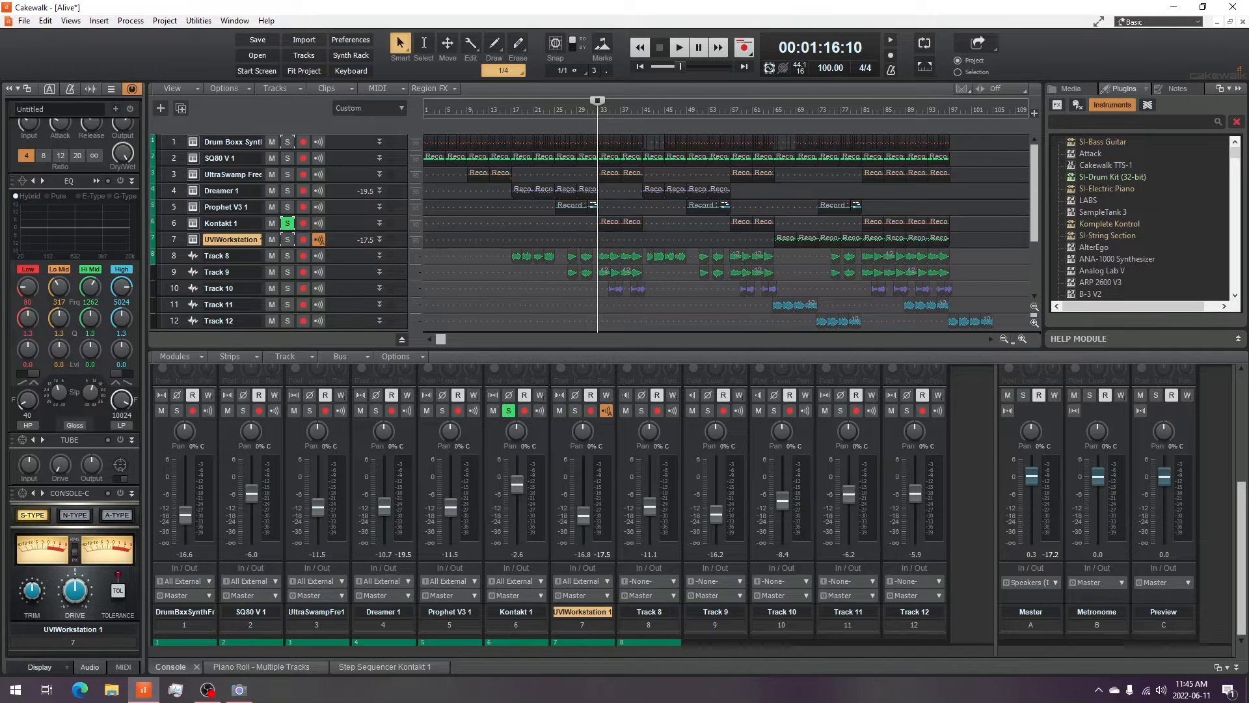
pyautogui.press('space')
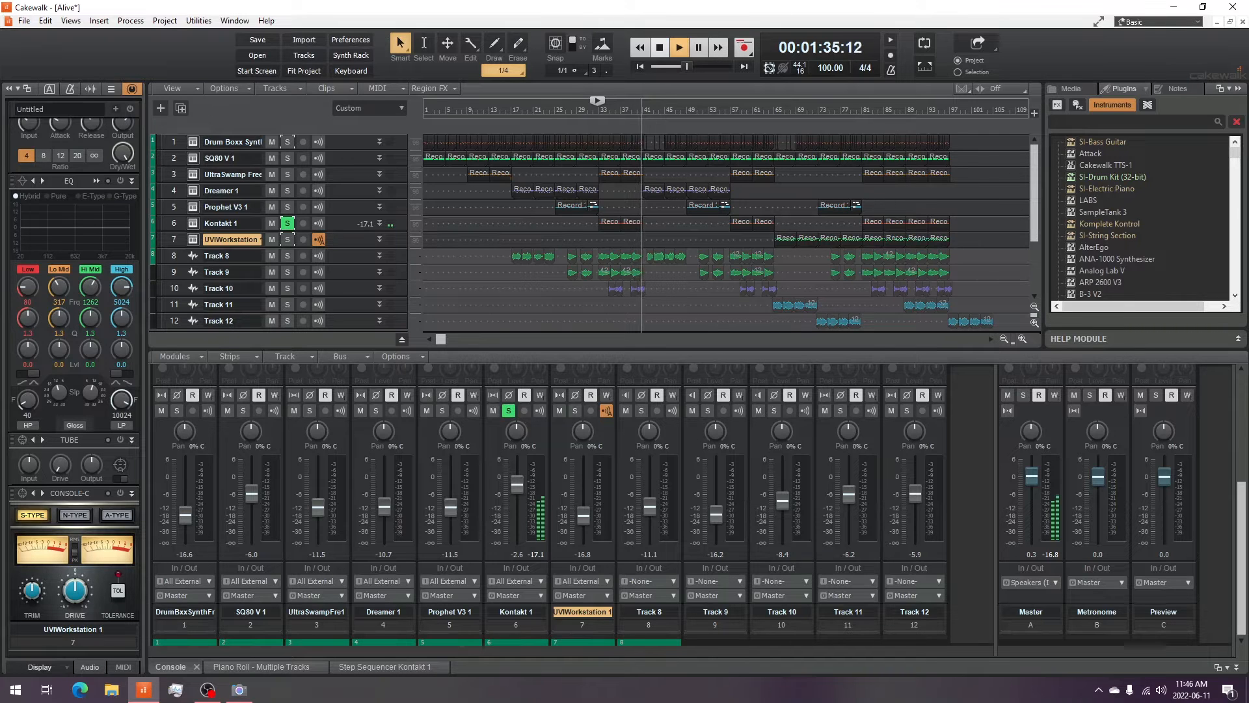
pyautogui.press('space')
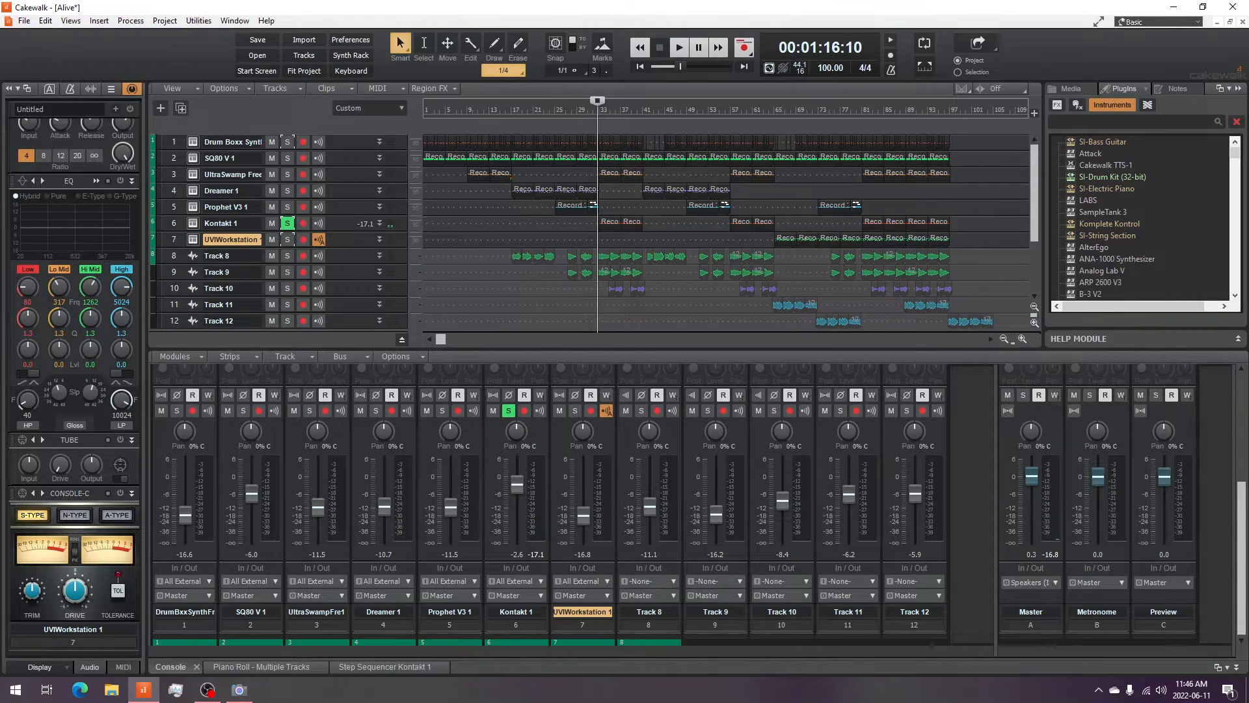
pyautogui.hotkey('alt', 'Tab')
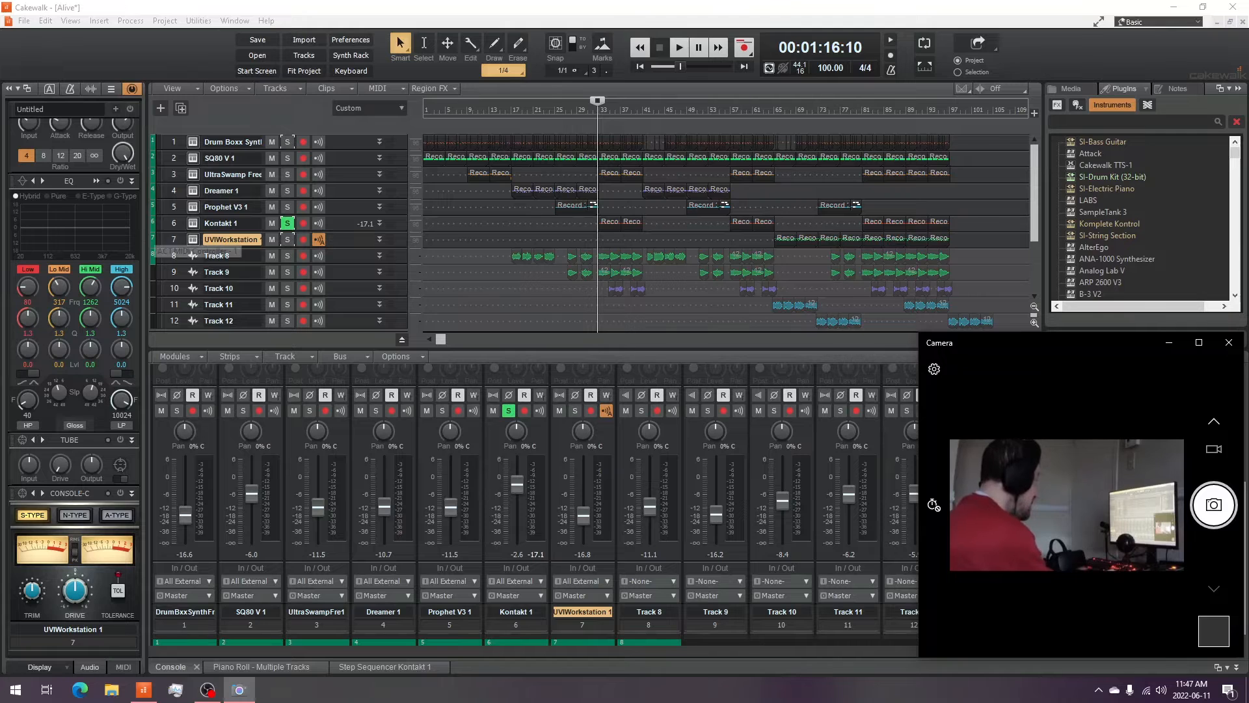
# - Open the Kontakt 1 synth window
pyautogui.click(193, 223)
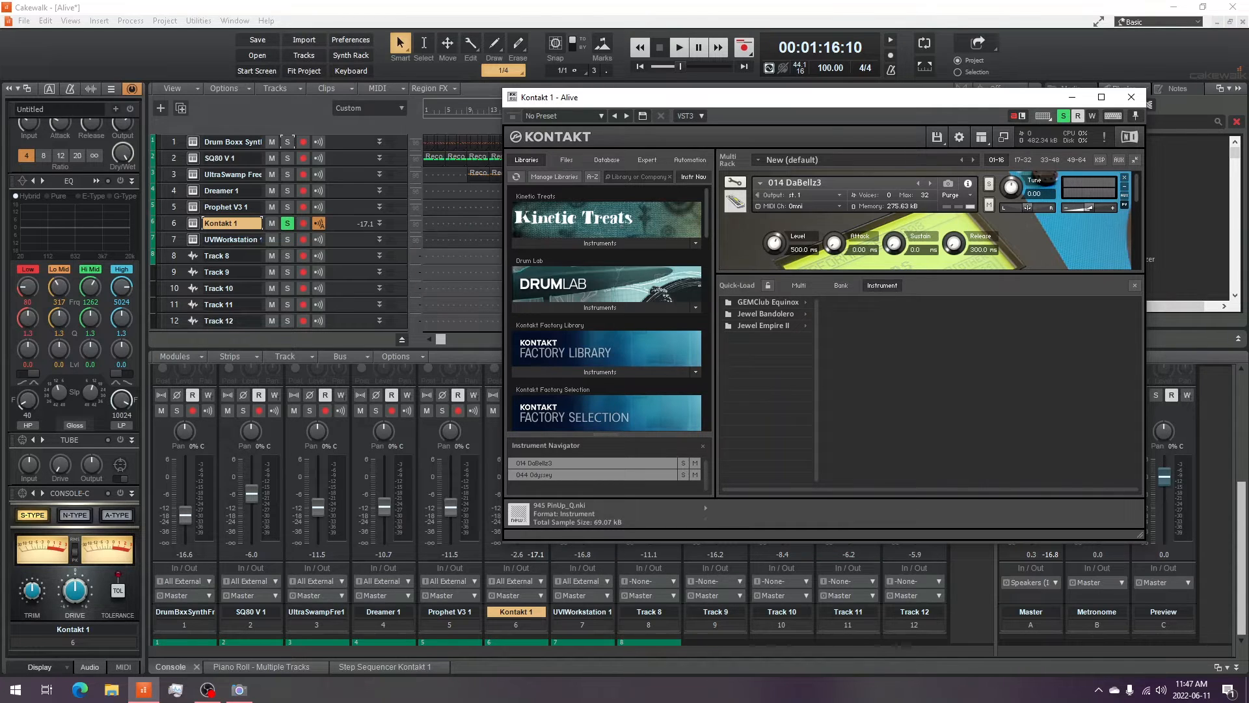
pyautogui.click(239, 689)
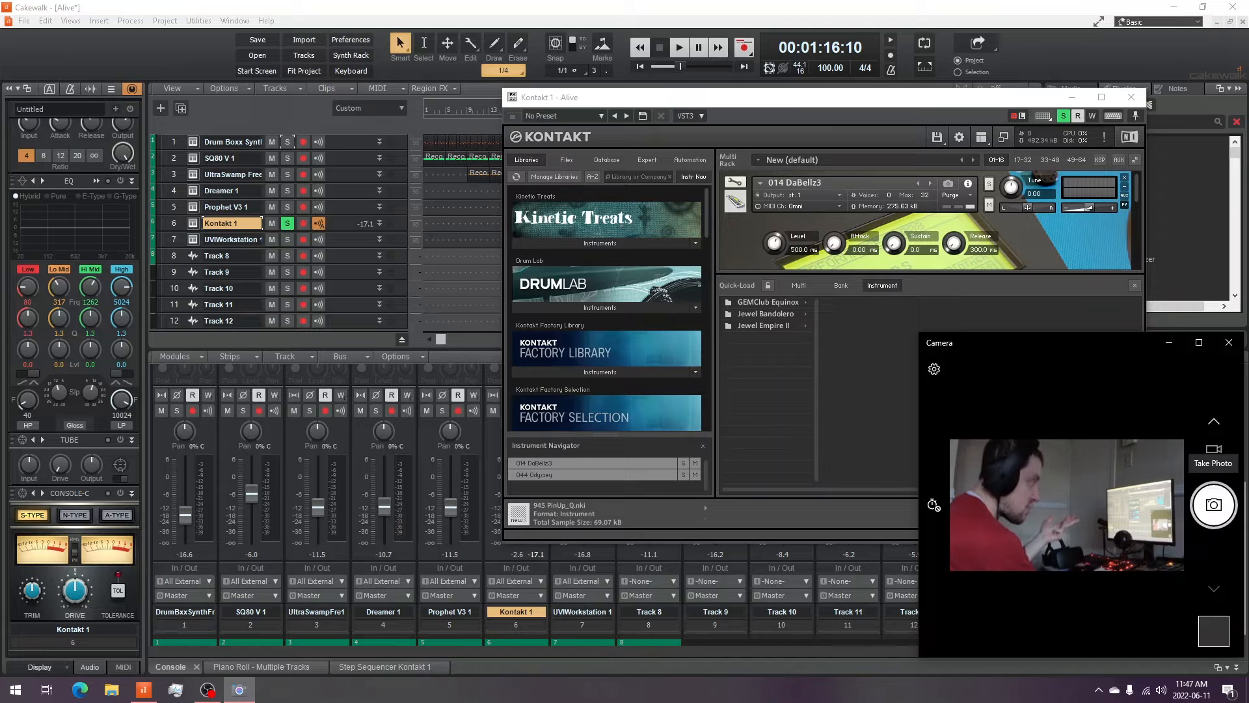
pyautogui.hotkey('alt', 'F4')
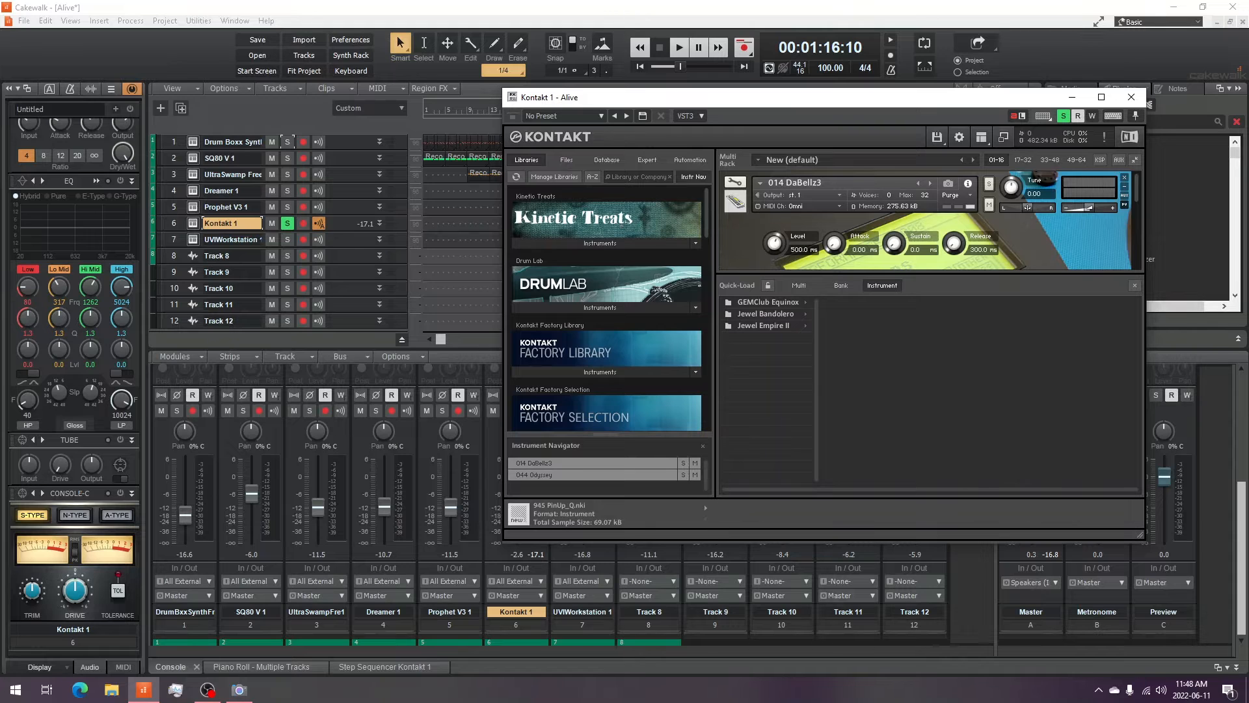
pyautogui.click(240, 689)
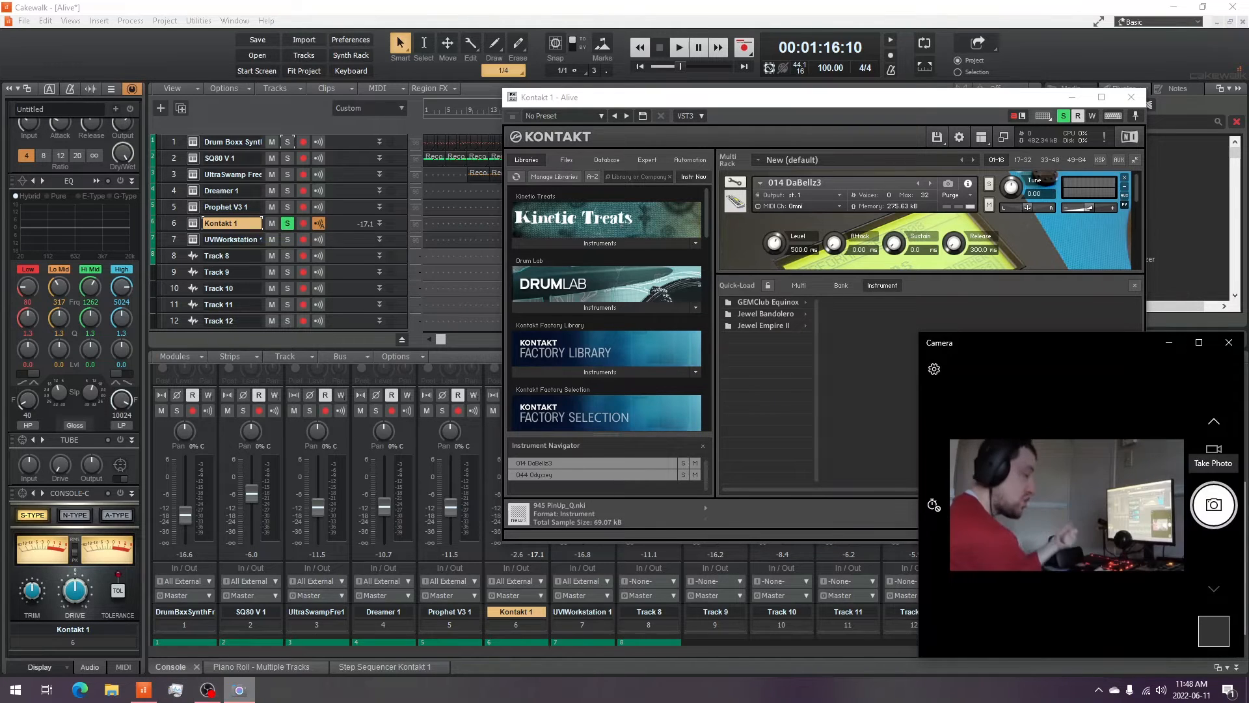
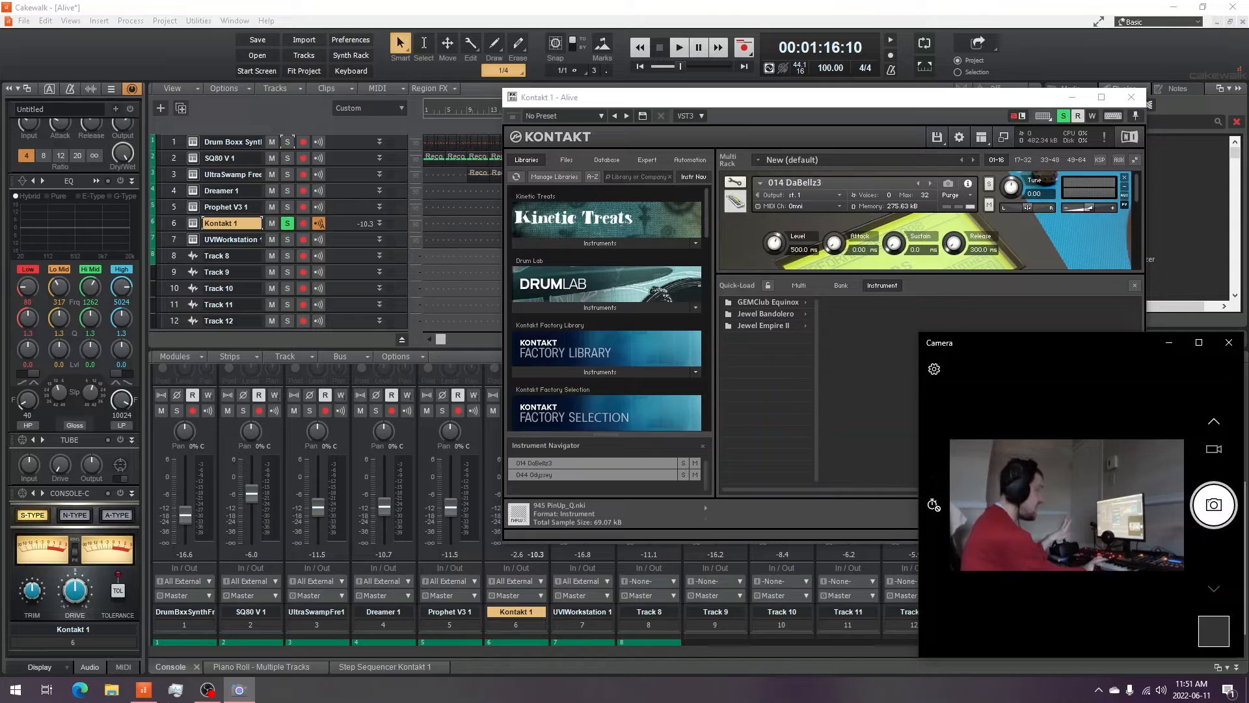
# - Browse the instruments loaded in the Kontakt 1 rack, then close the Kontakt window
pyautogui.moveTo(781, 97); pyautogui.dragTo(572, 91)
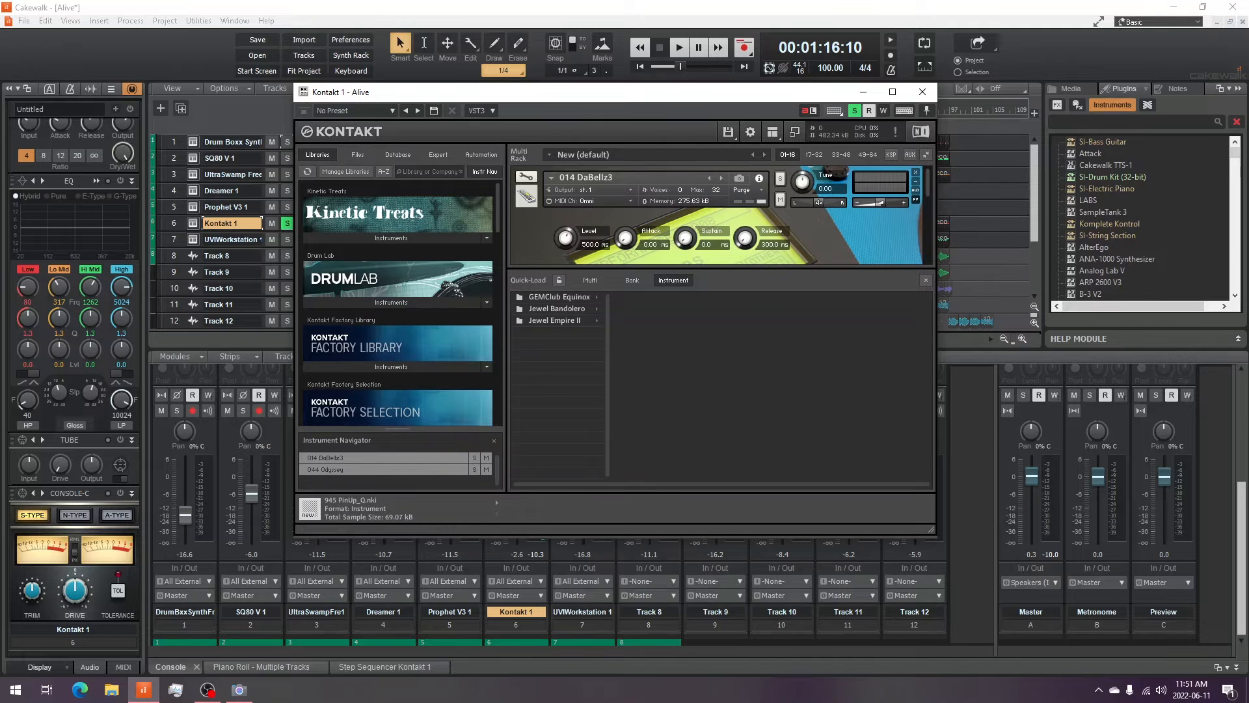
pyautogui.scroll(-2, 720, 215)
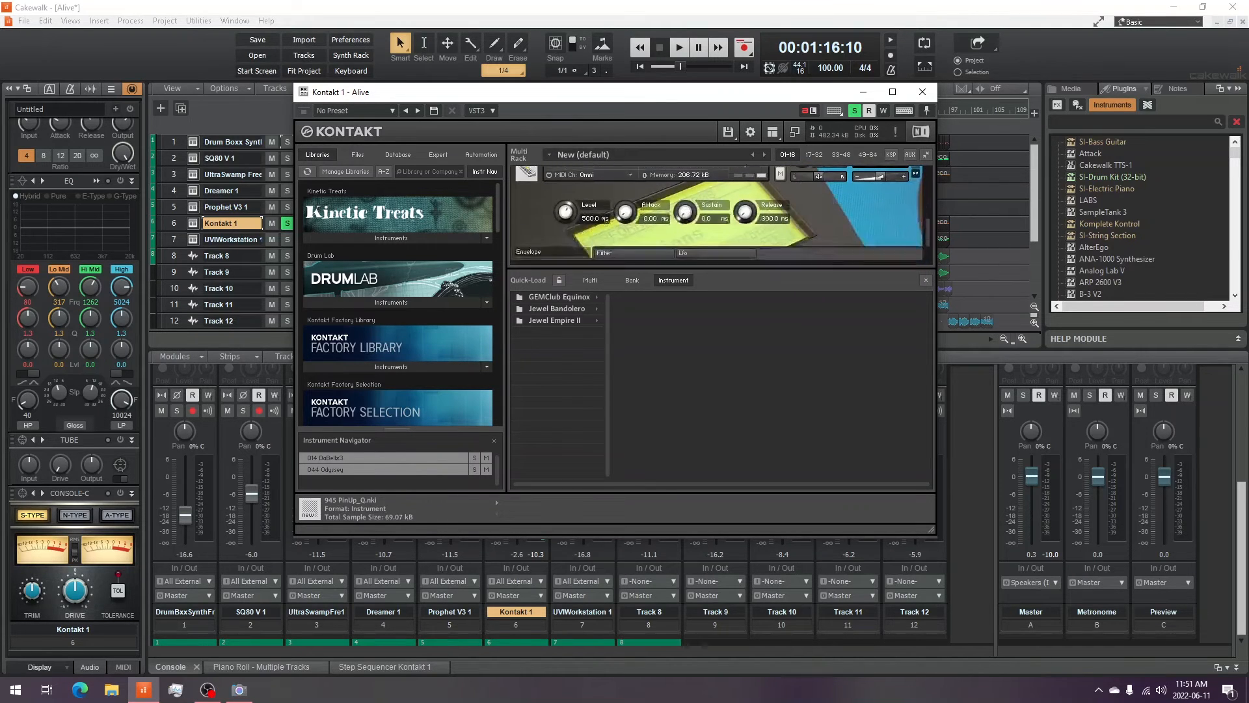
pyautogui.scroll(2, 618, 186)
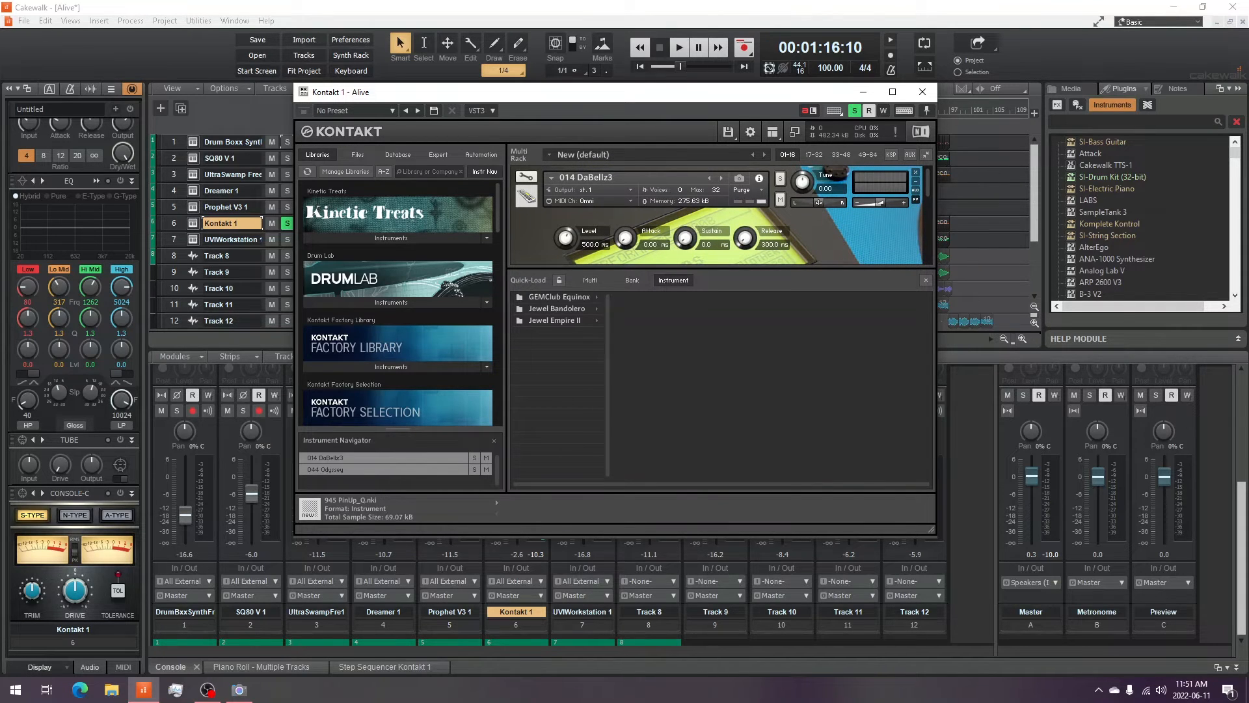
pyautogui.click(474, 458)
pyautogui.click(473, 457)
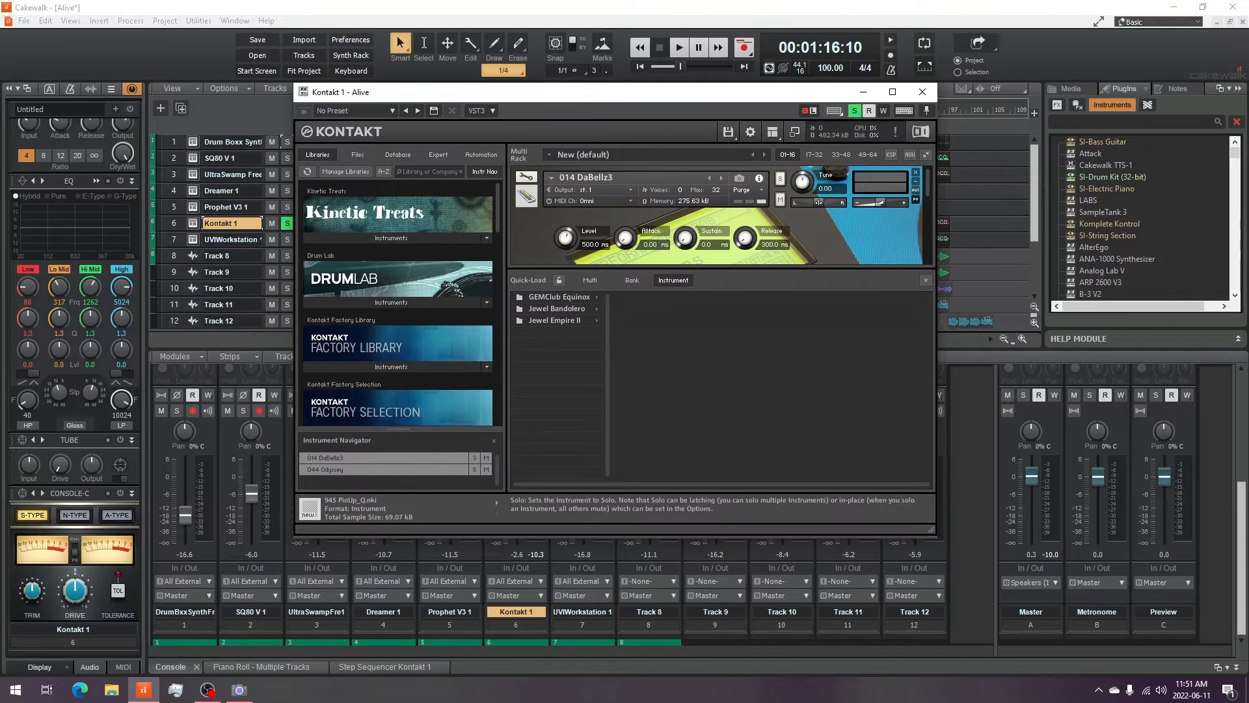
pyautogui.scroll(-3, 819, 200)
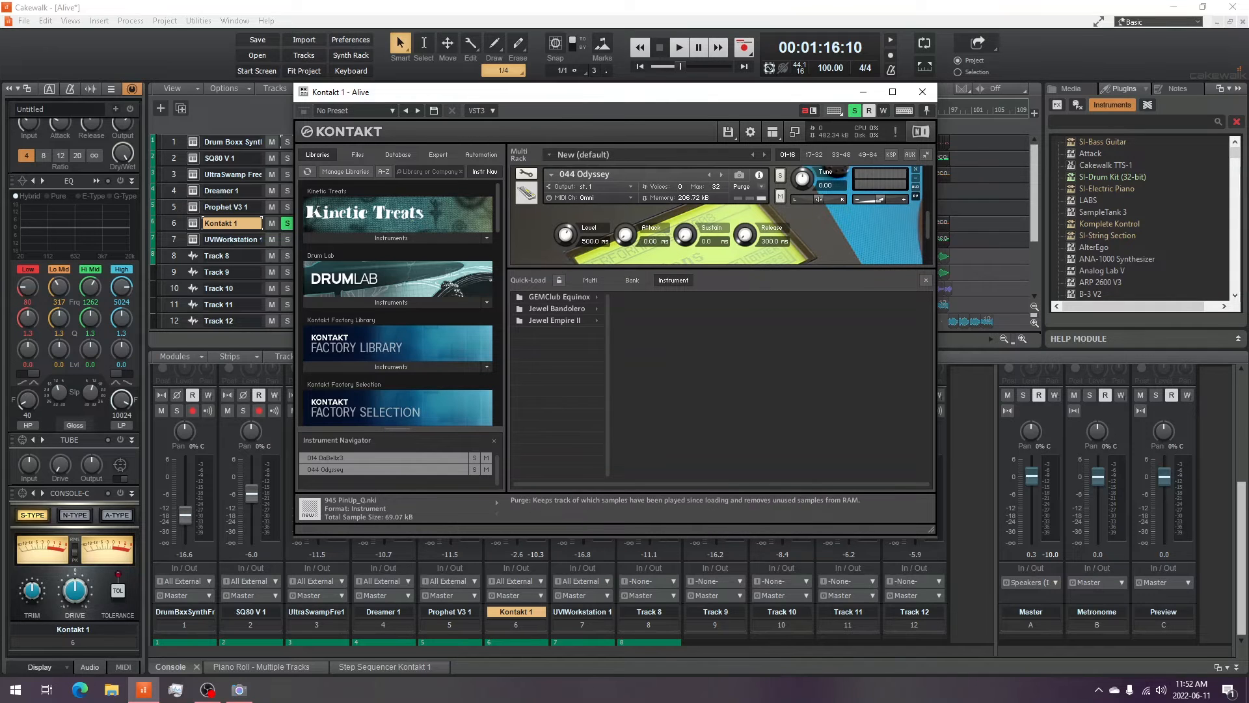
pyautogui.click(780, 176)
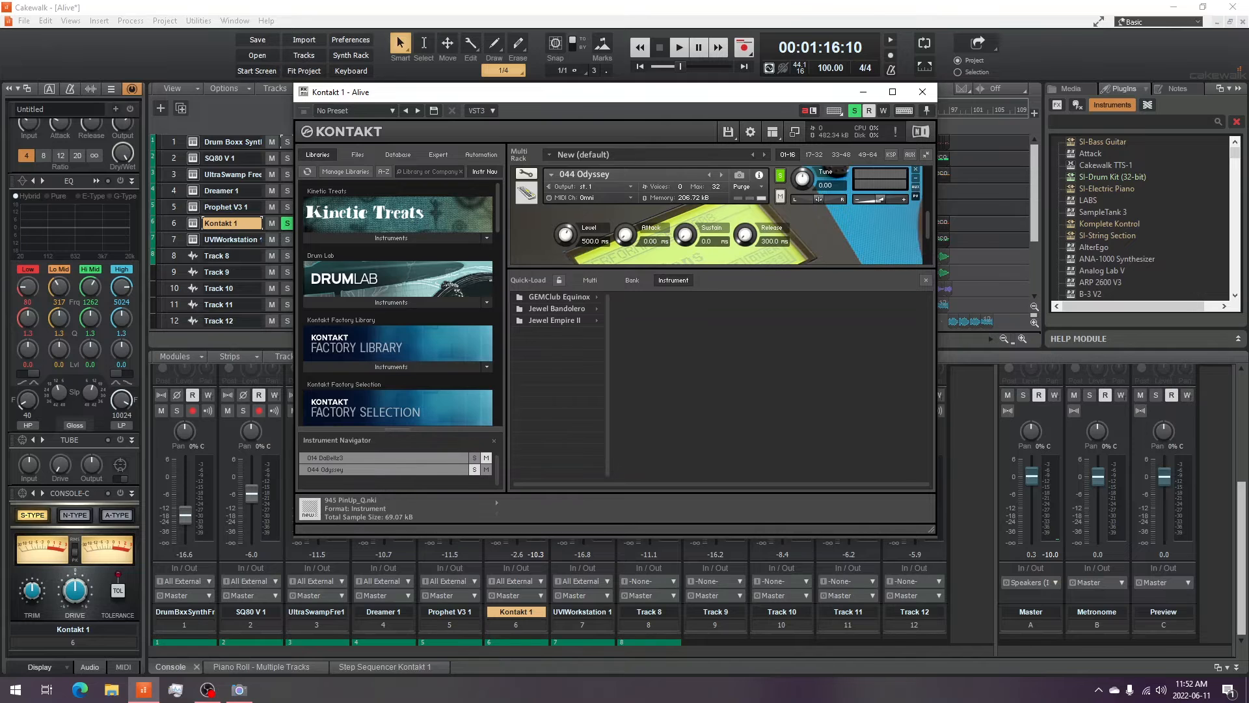
pyautogui.hotkey('alt', 'F4')
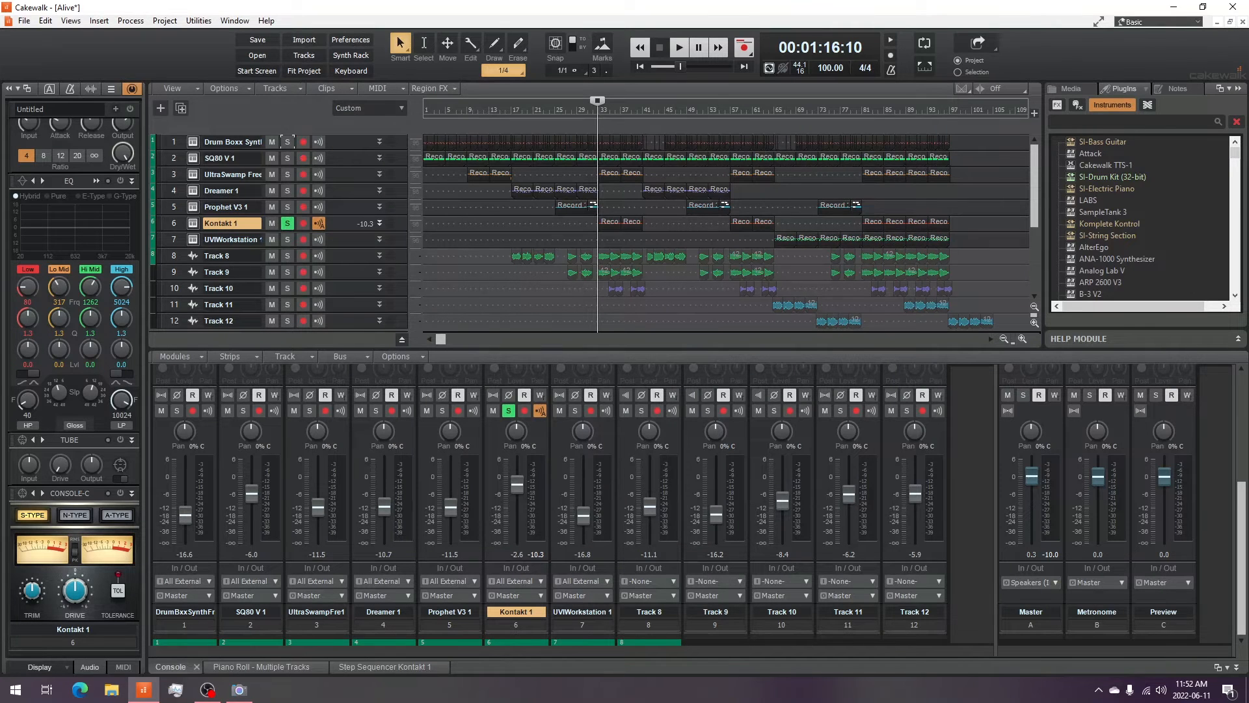
# - Expand the Kontakt 1 track and open its Chorus JUN-6 effect window, then close it
pyautogui.moveTo(228, 231); pyautogui.dragTo(228, 280)
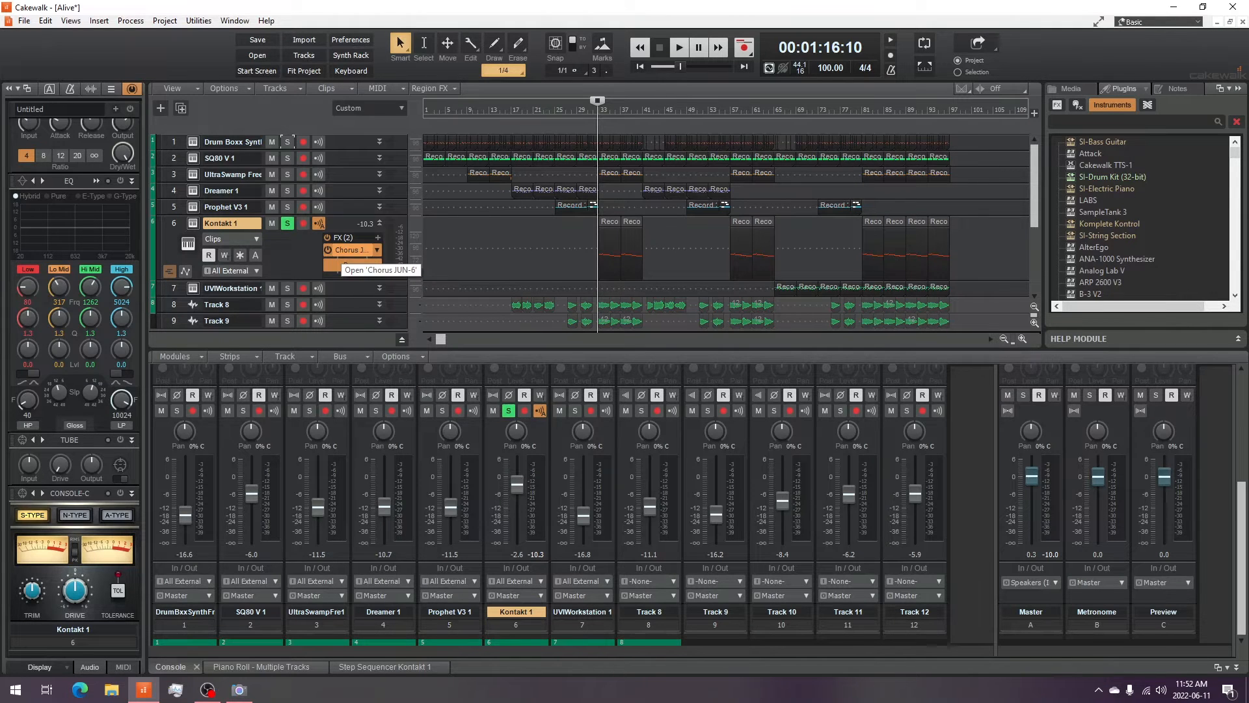
pyautogui.doubleClick(352, 250)
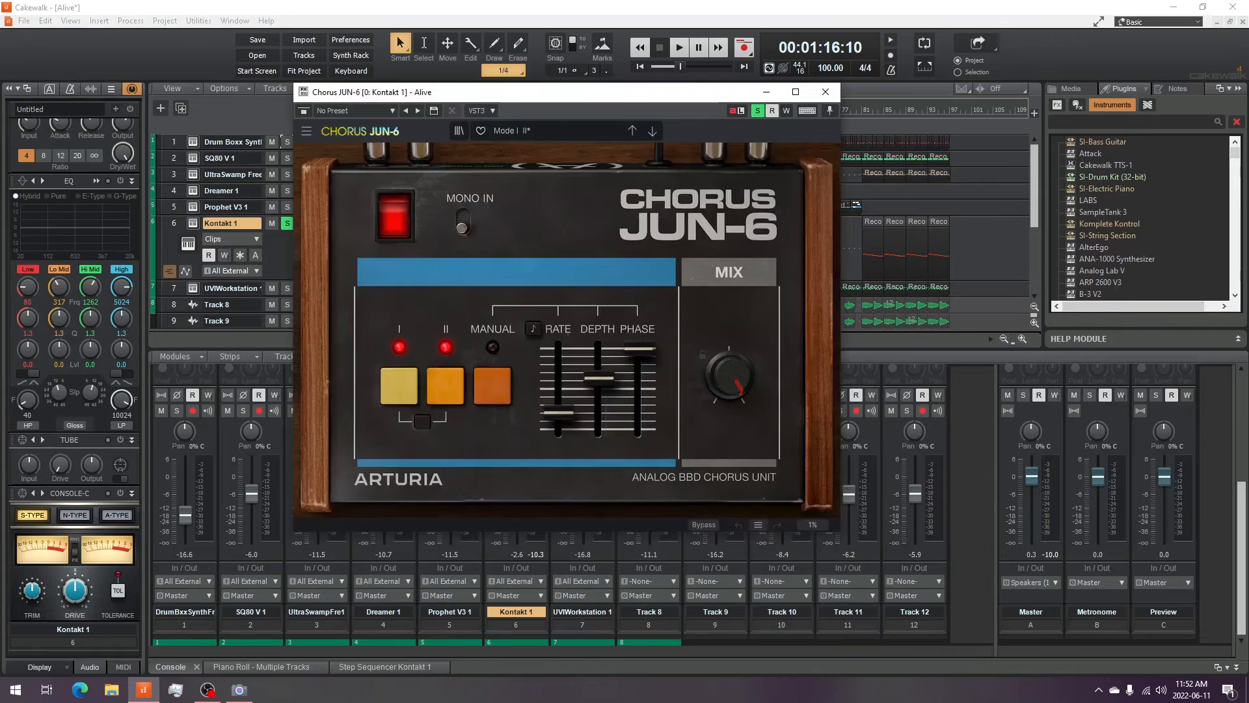
pyautogui.moveTo(520, 92); pyautogui.dragTo(686, 123)
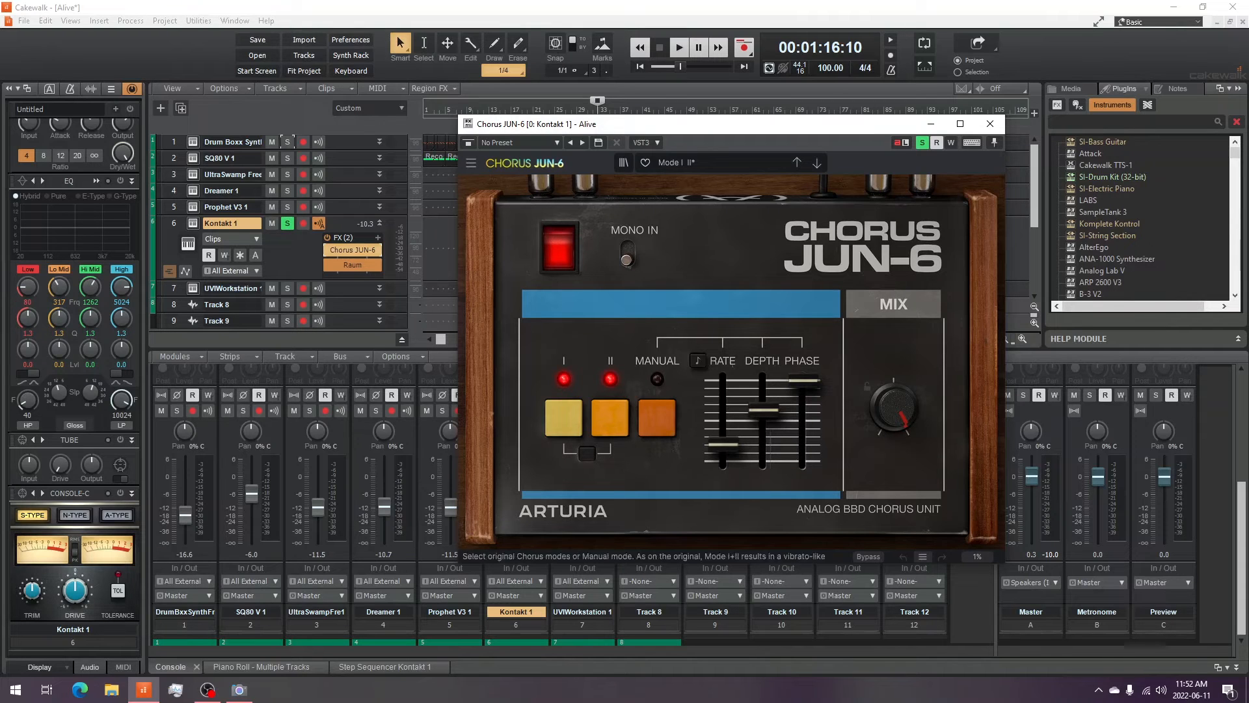
pyautogui.moveTo(763, 410)
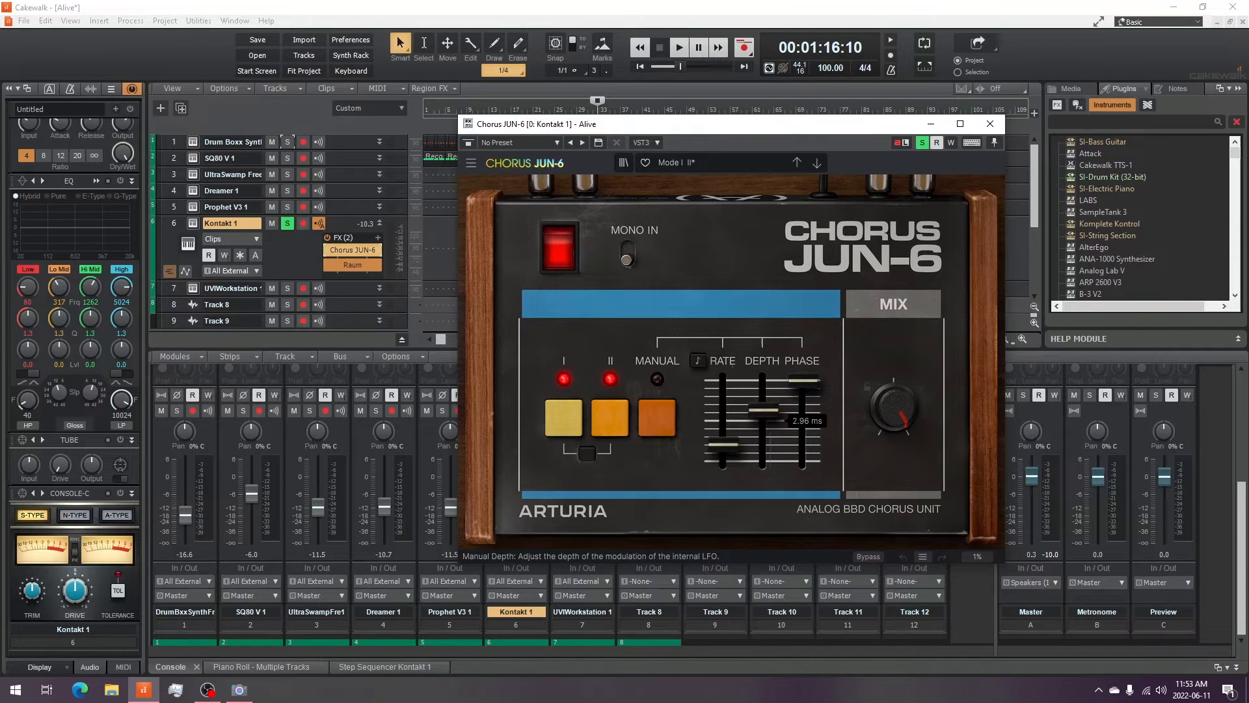
pyautogui.moveTo(627, 254)
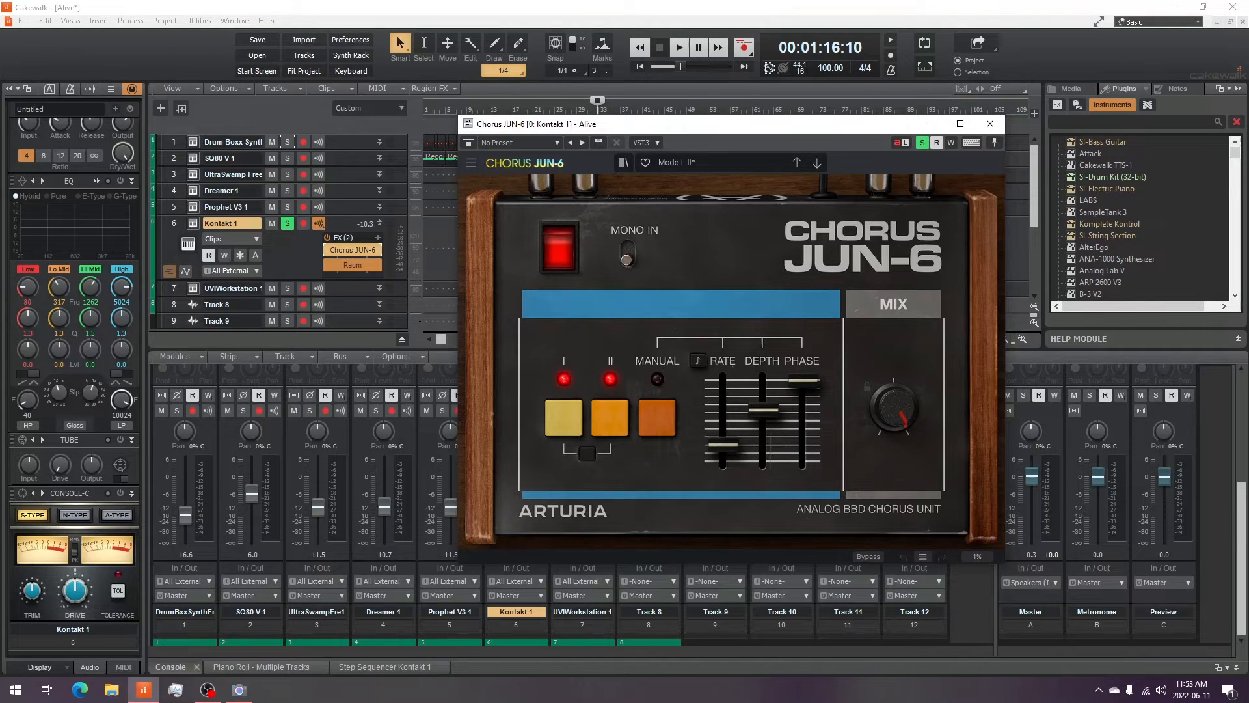
pyautogui.moveTo(722, 445)
pyautogui.click(990, 124)
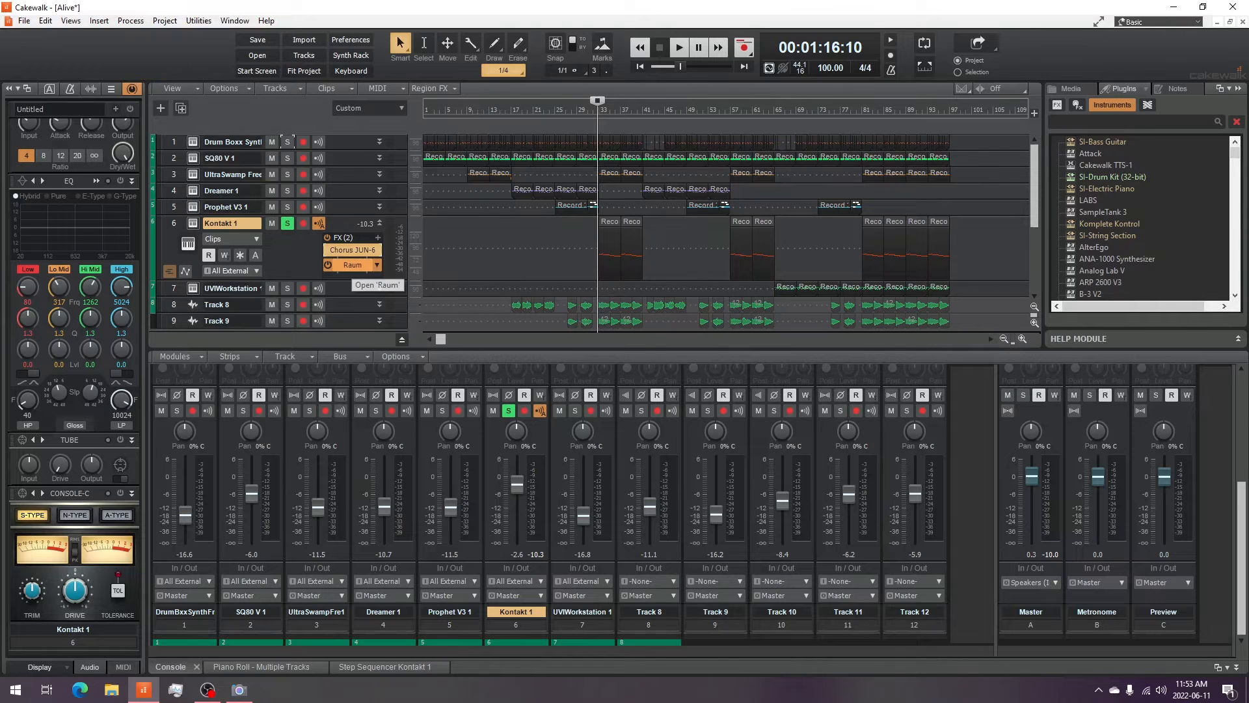
# - Open and close the Raum effect window on the Kontakt 1 track
pyautogui.doubleClick(352, 265)
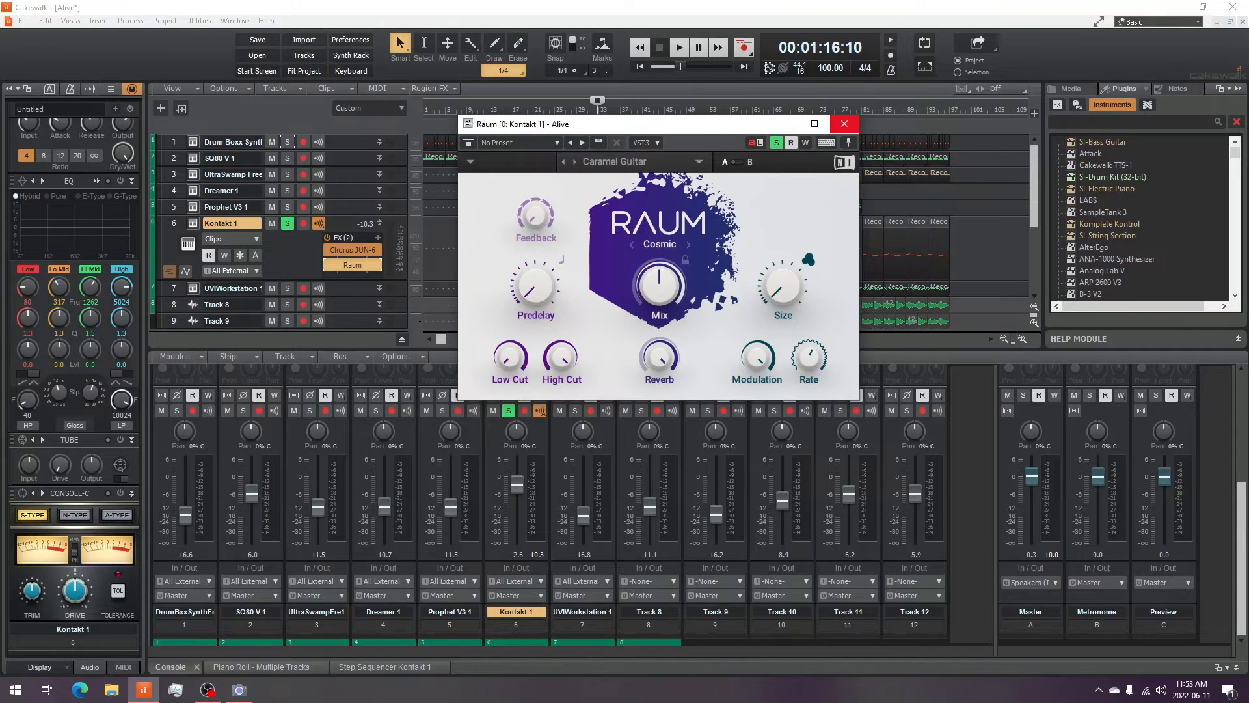
pyautogui.click(843, 124)
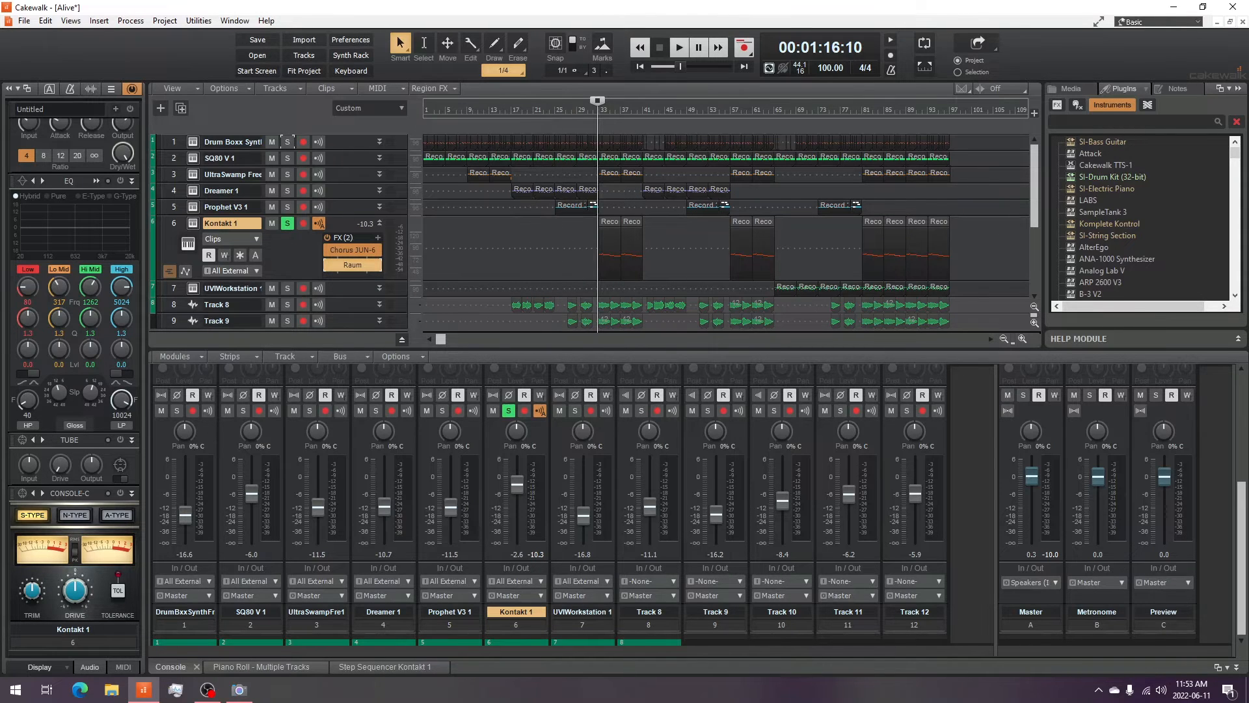
# - Bypass both the Chorus JUN-6 and Raum effects on Kontakt 1 and audition the track dry
pyautogui.click(328, 250)
pyautogui.click(328, 264)
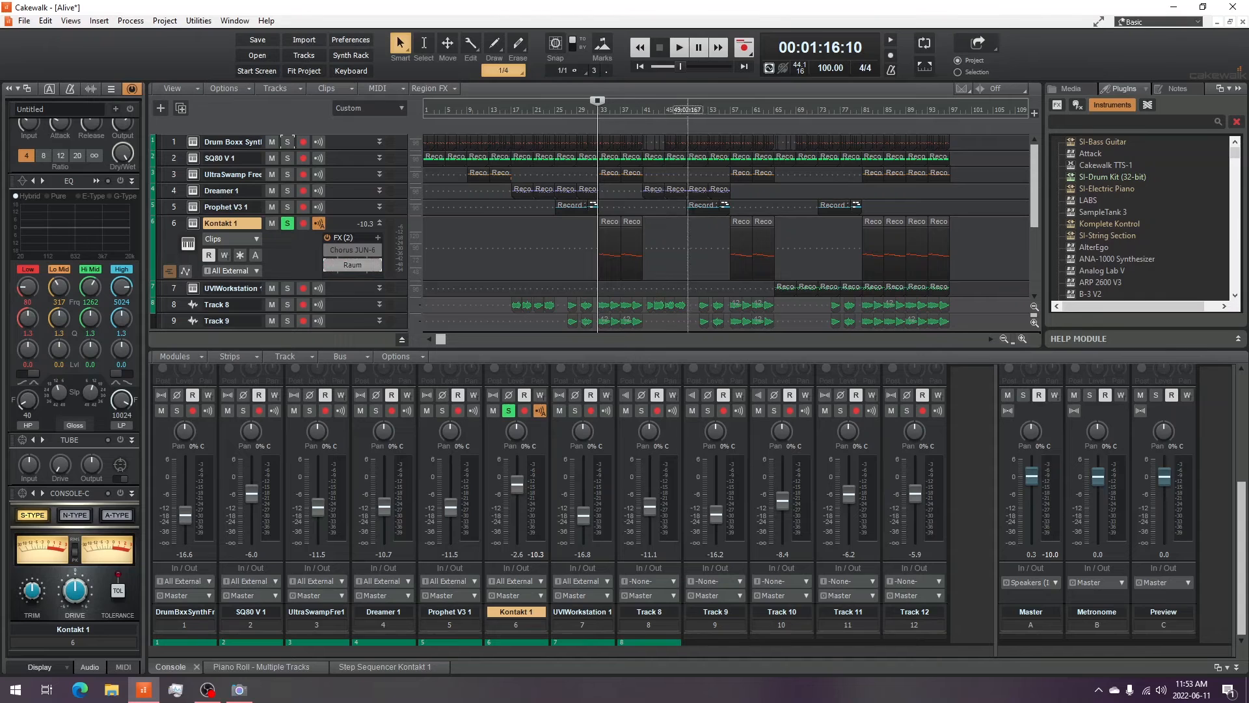
pyautogui.press('space')
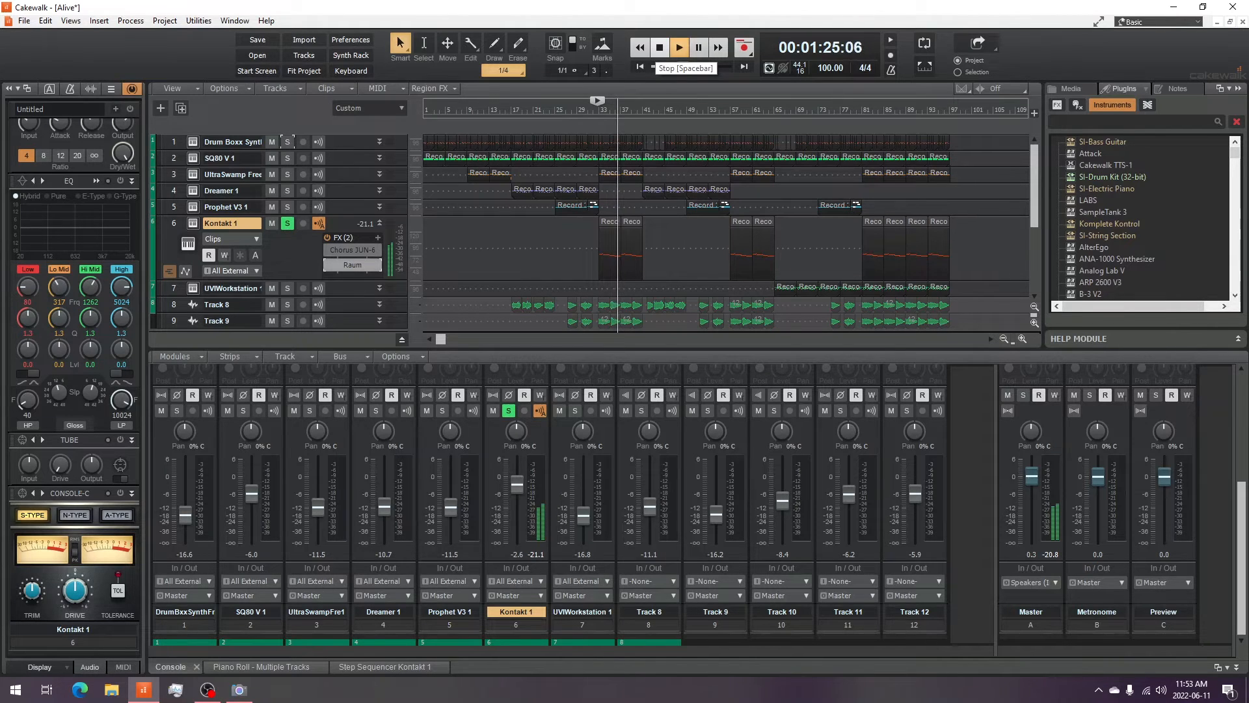
pyautogui.click(660, 48)
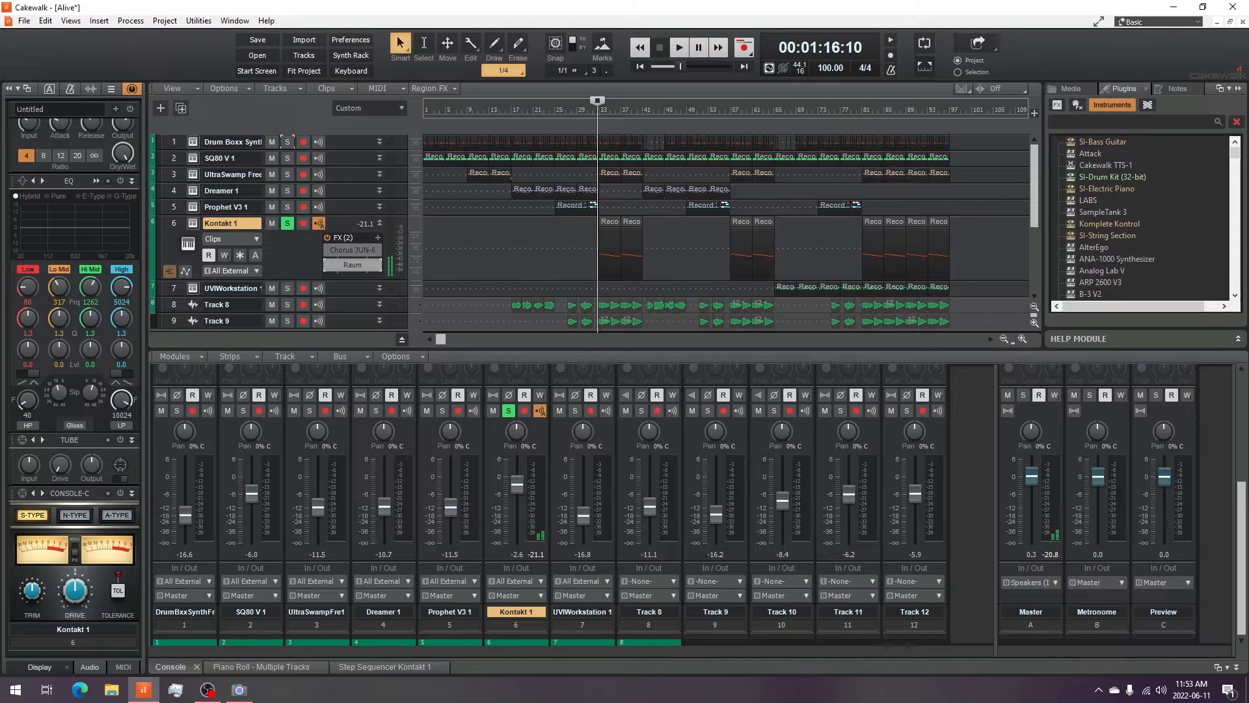
# - Re-enable the Chorus JUN-6 effect and audition Kontakt 1 with only the chorus active
pyautogui.click(352, 249)
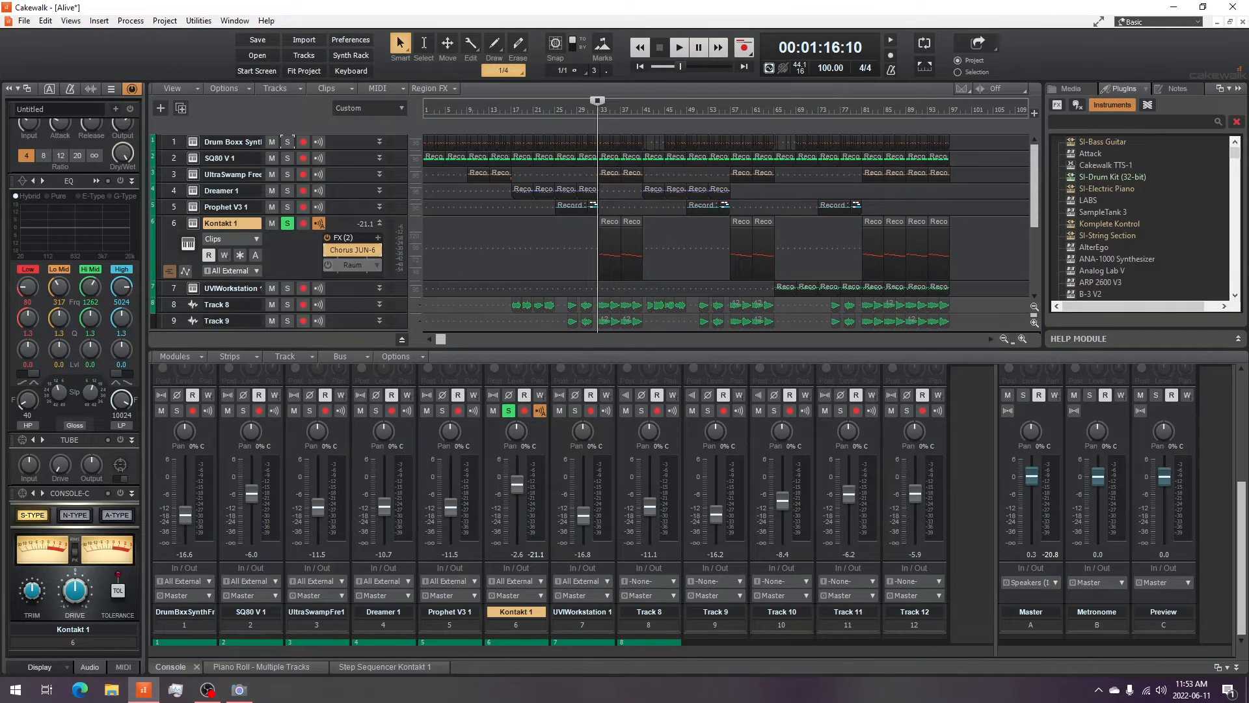
pyautogui.click(239, 690)
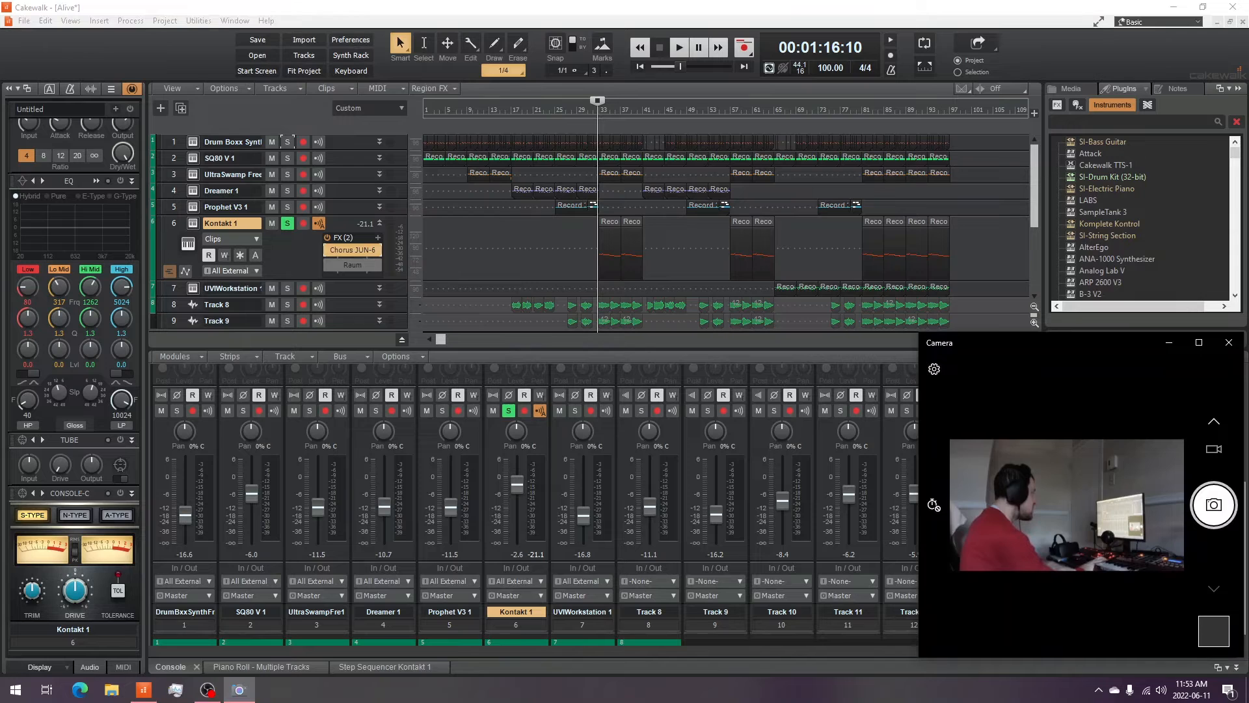
pyautogui.click(679, 47)
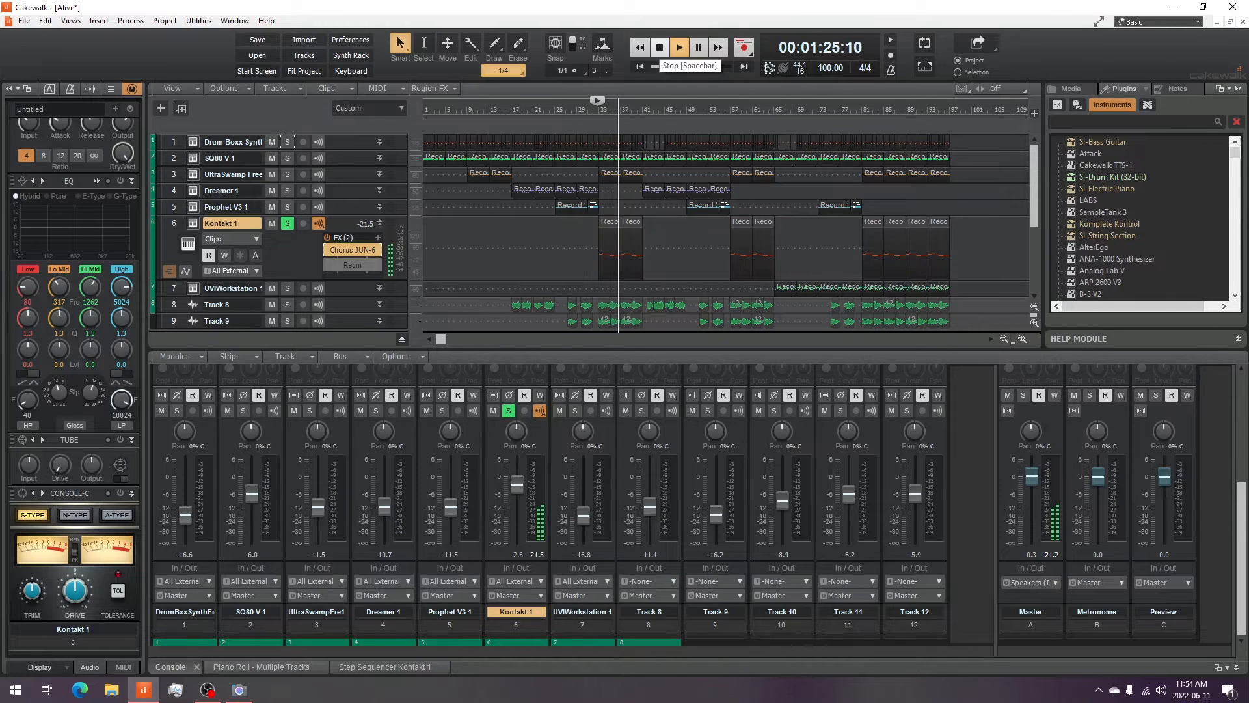
pyautogui.click(660, 47)
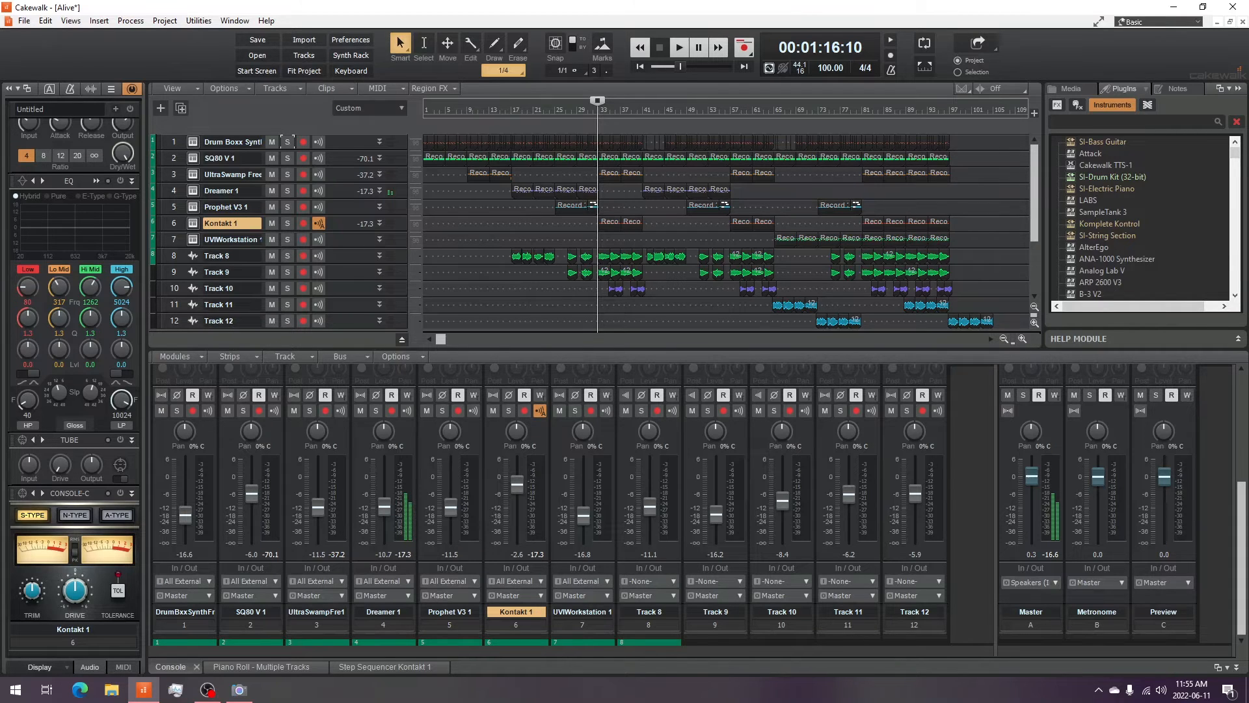
# - Move the playhead back to about bar 17 and solo Track 8 and Track 9
pyautogui.click(239, 690)
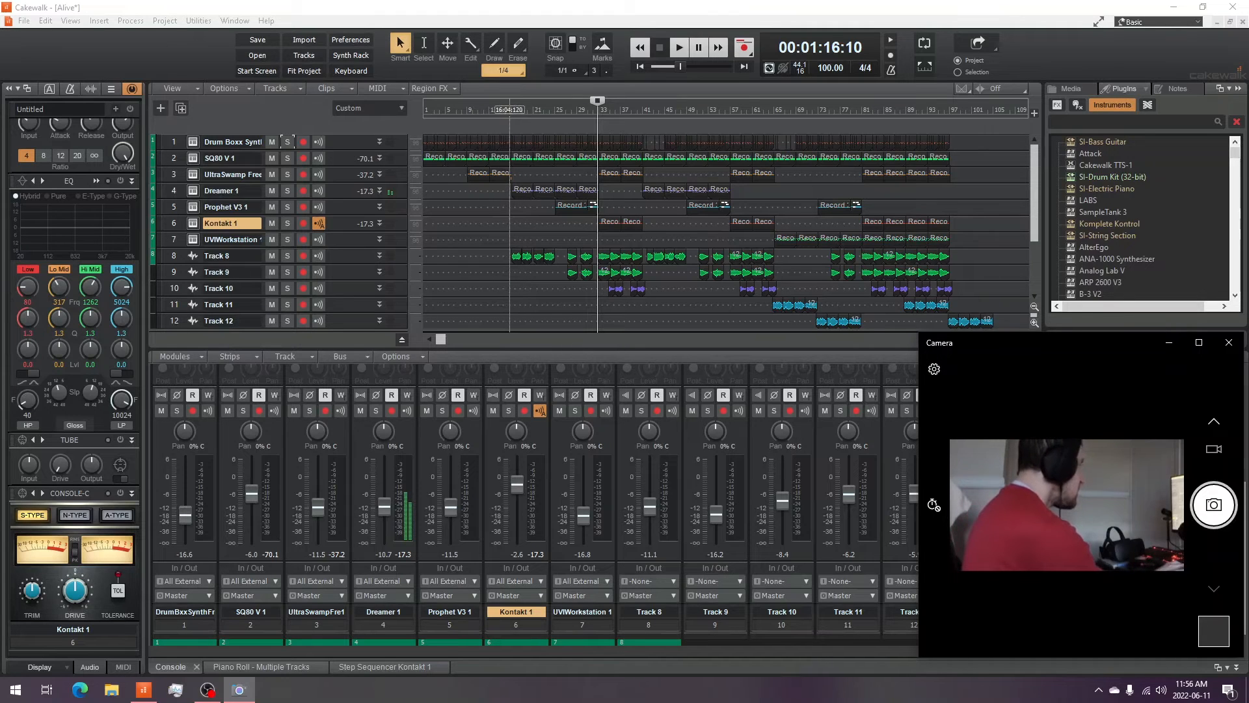
pyautogui.click(509, 109)
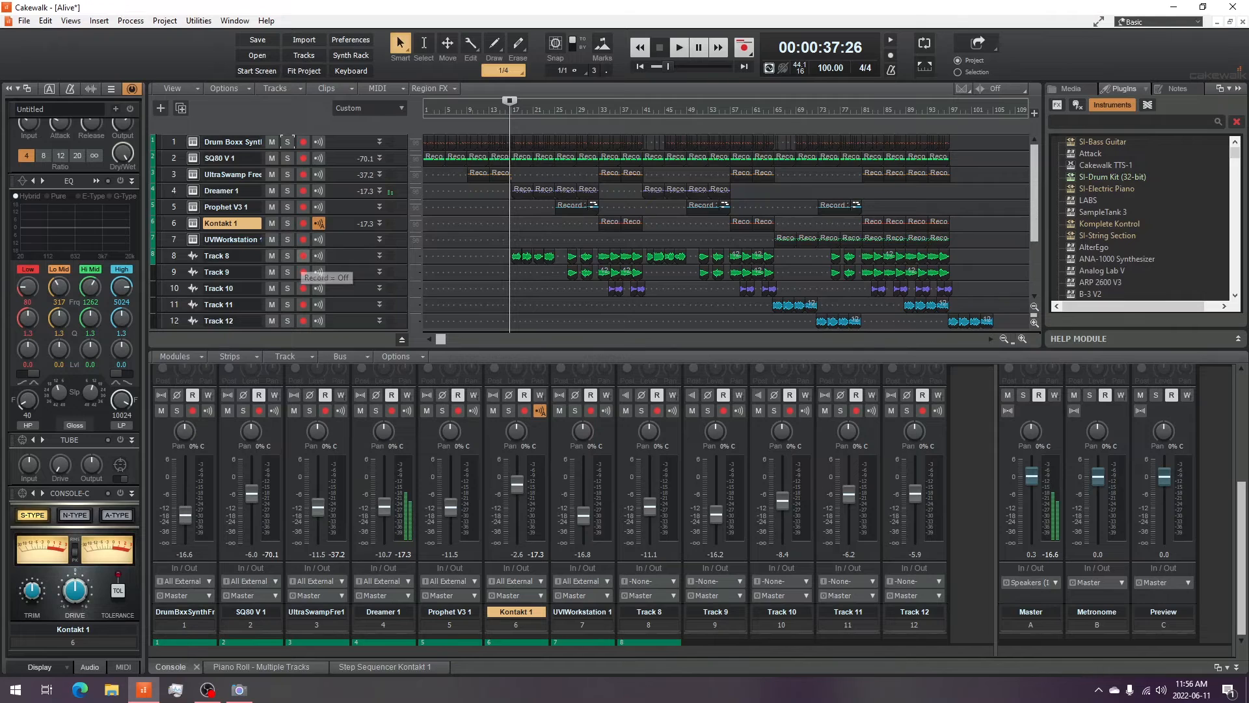
pyautogui.click(303, 256)
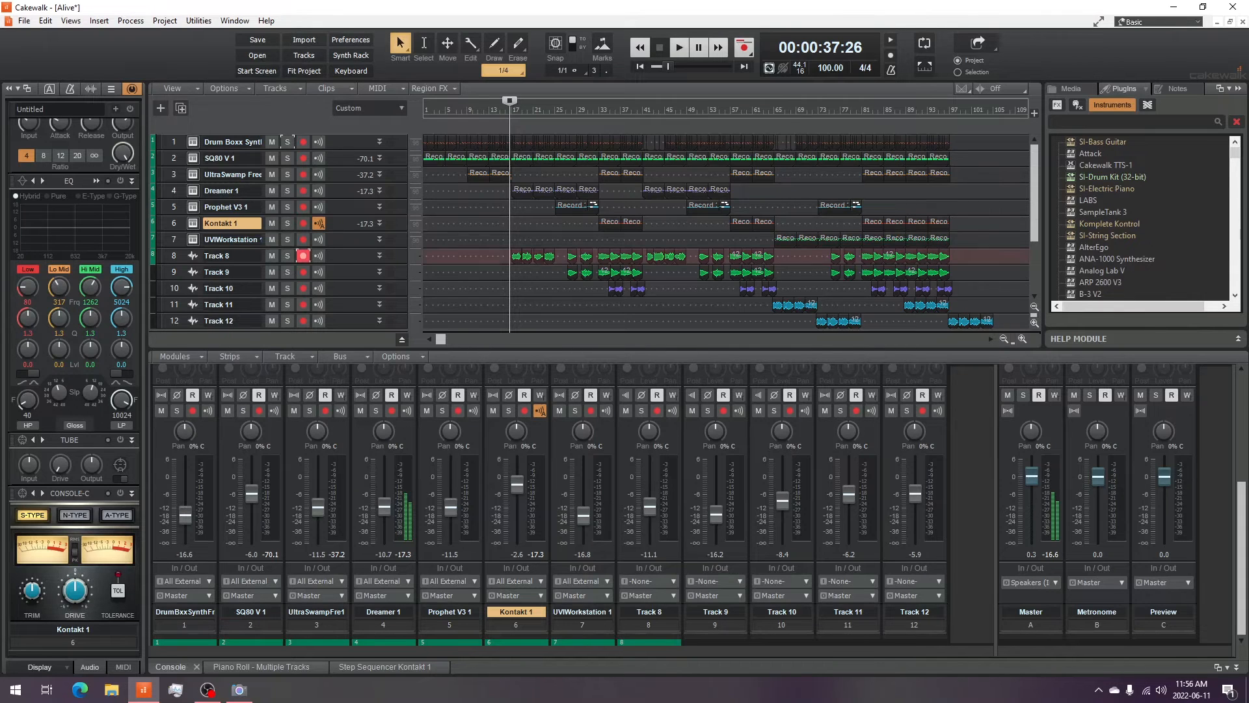
pyautogui.click(303, 255)
pyautogui.click(287, 256)
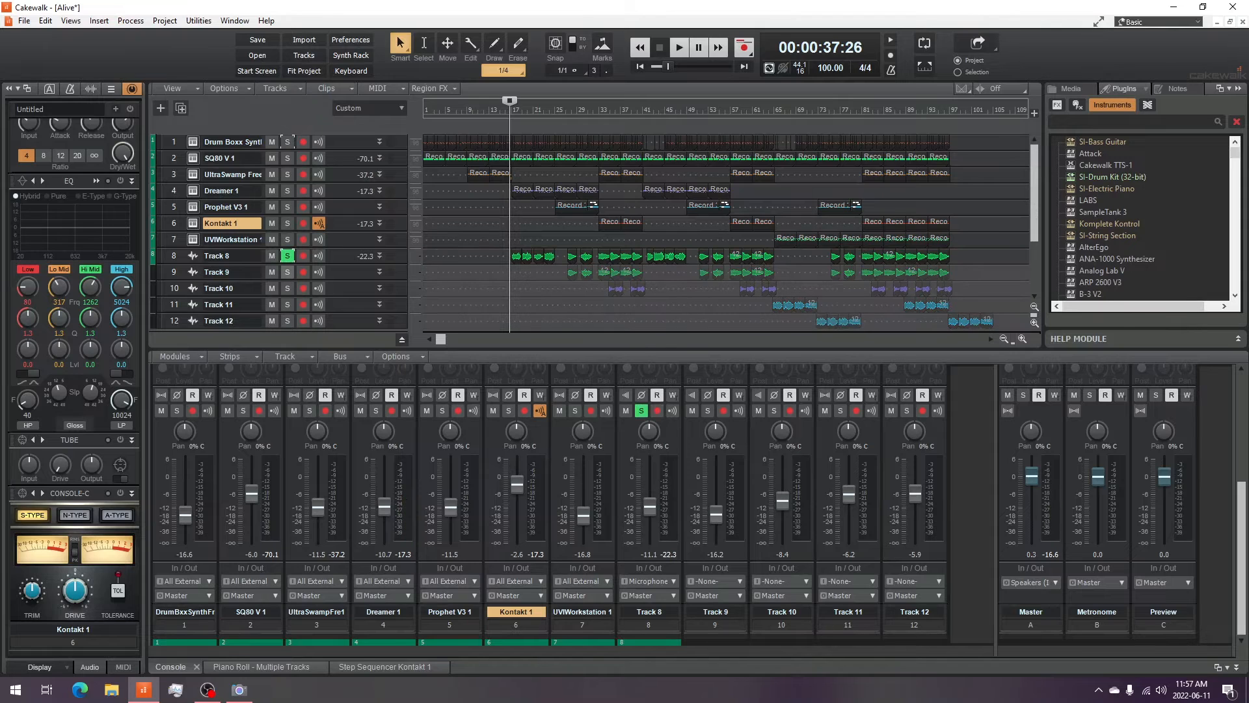
pyautogui.click(287, 272)
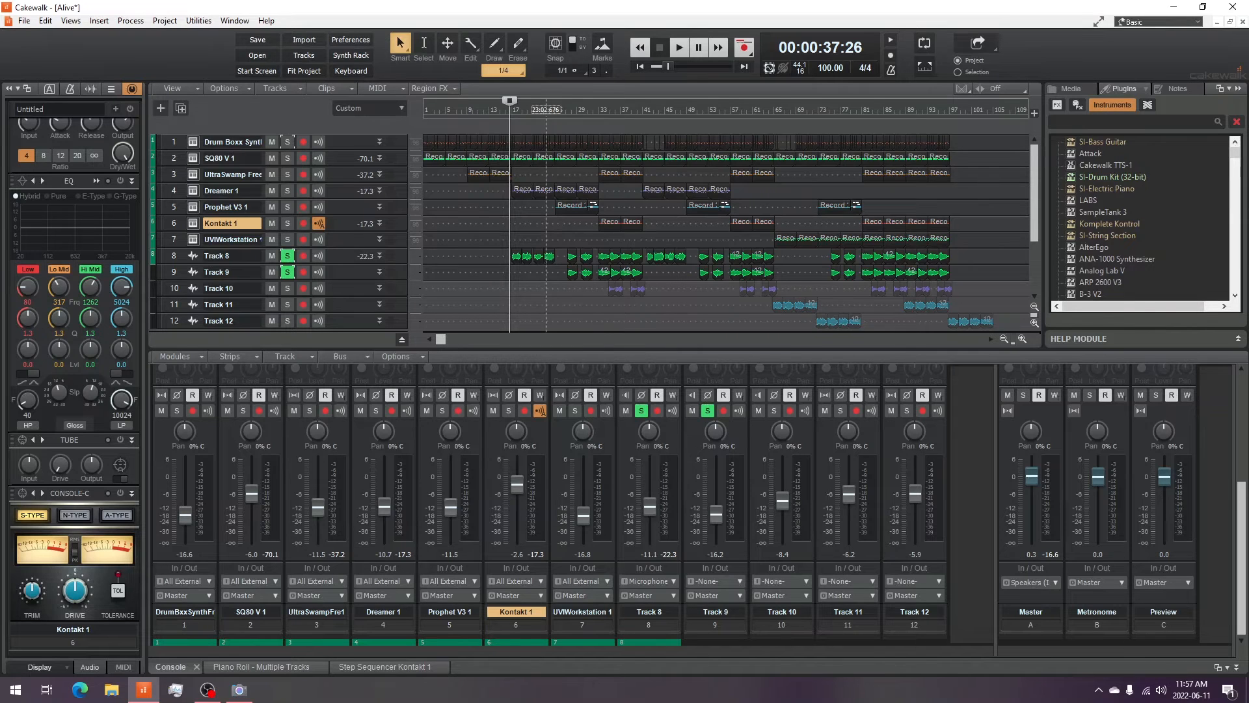
# - Play and stop the soloed Track 8 and Track 9
pyautogui.click(239, 689)
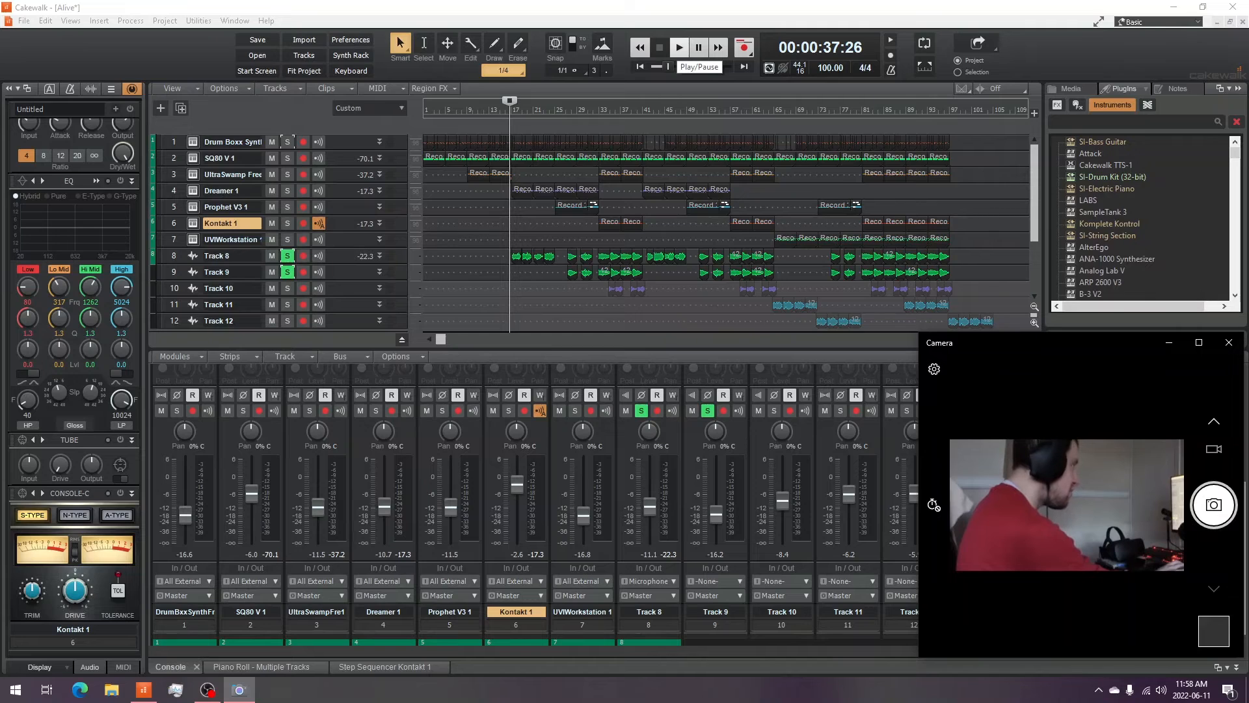
pyautogui.click(680, 46)
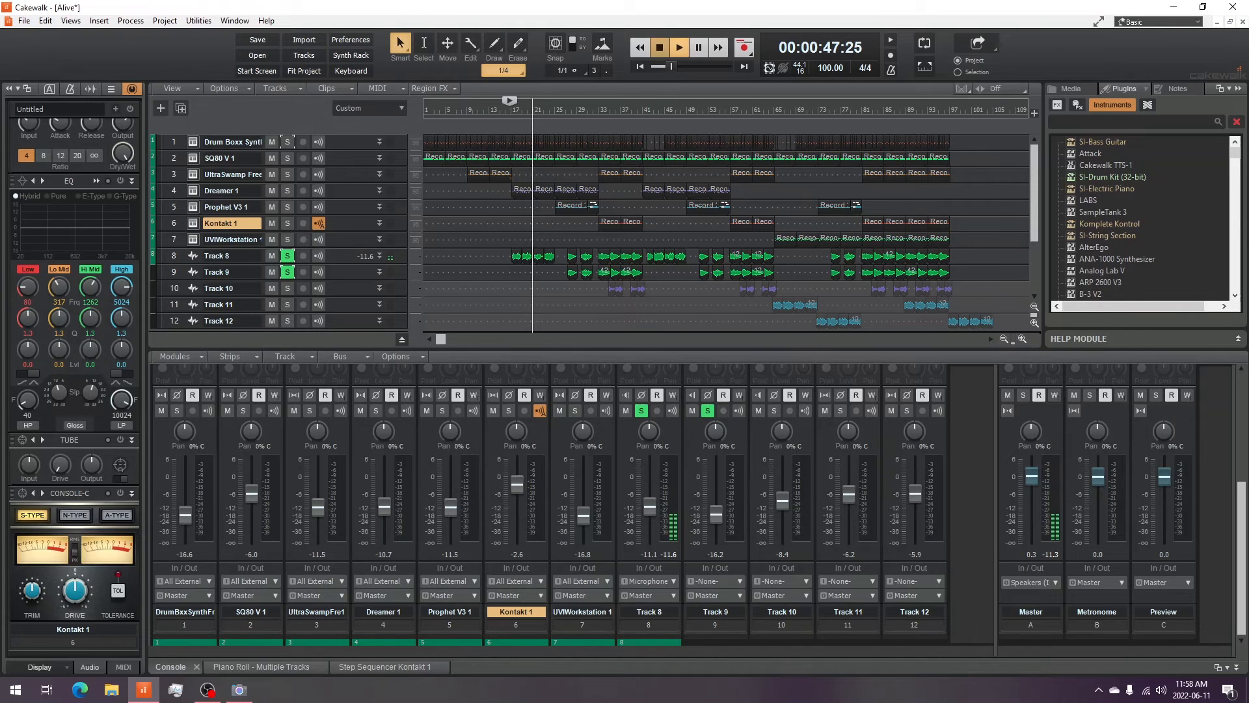
pyautogui.press('space')
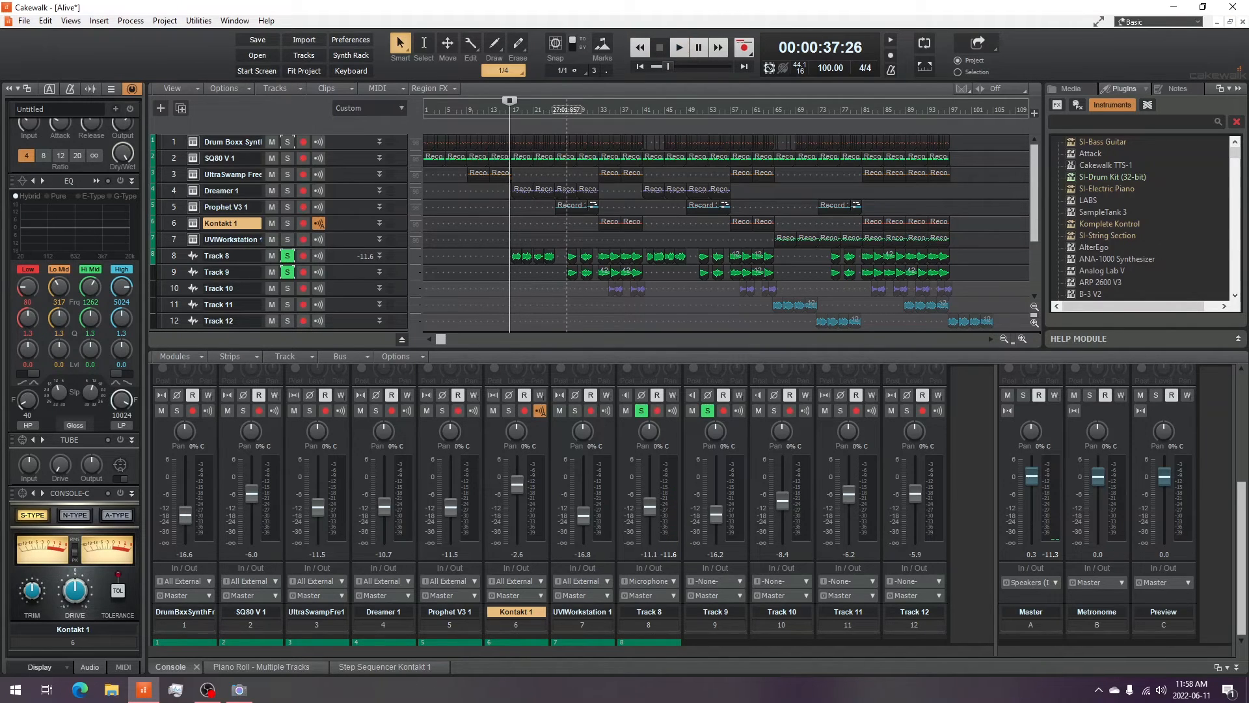
# - Move the playhead further into the song and audition the soloed tracks from there
pyautogui.click(566, 105)
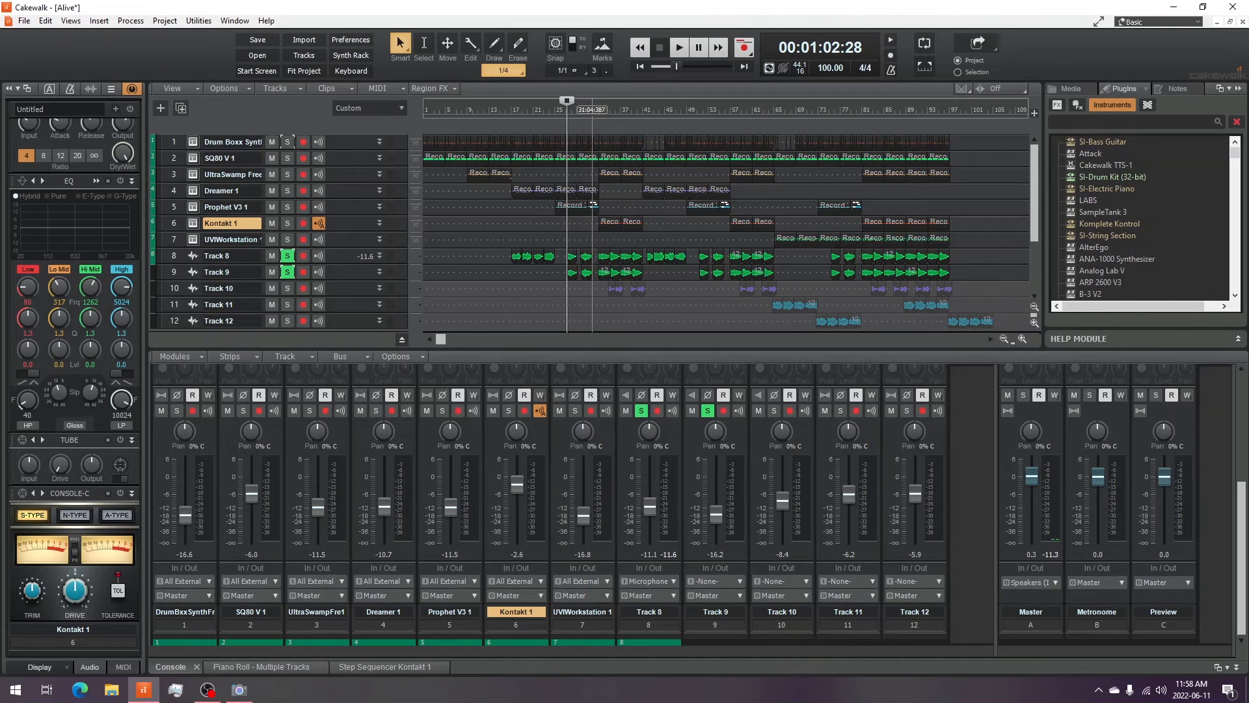
pyautogui.press('space')
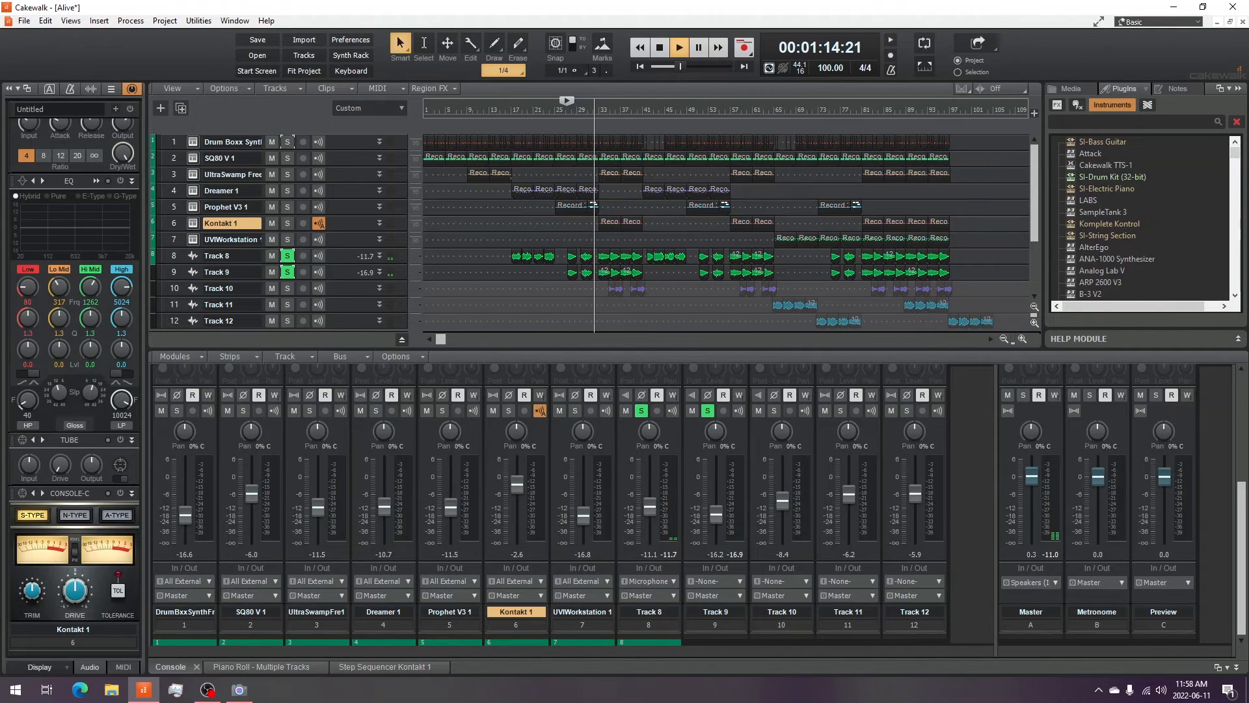
pyautogui.hotkey('ctrl', 'space')
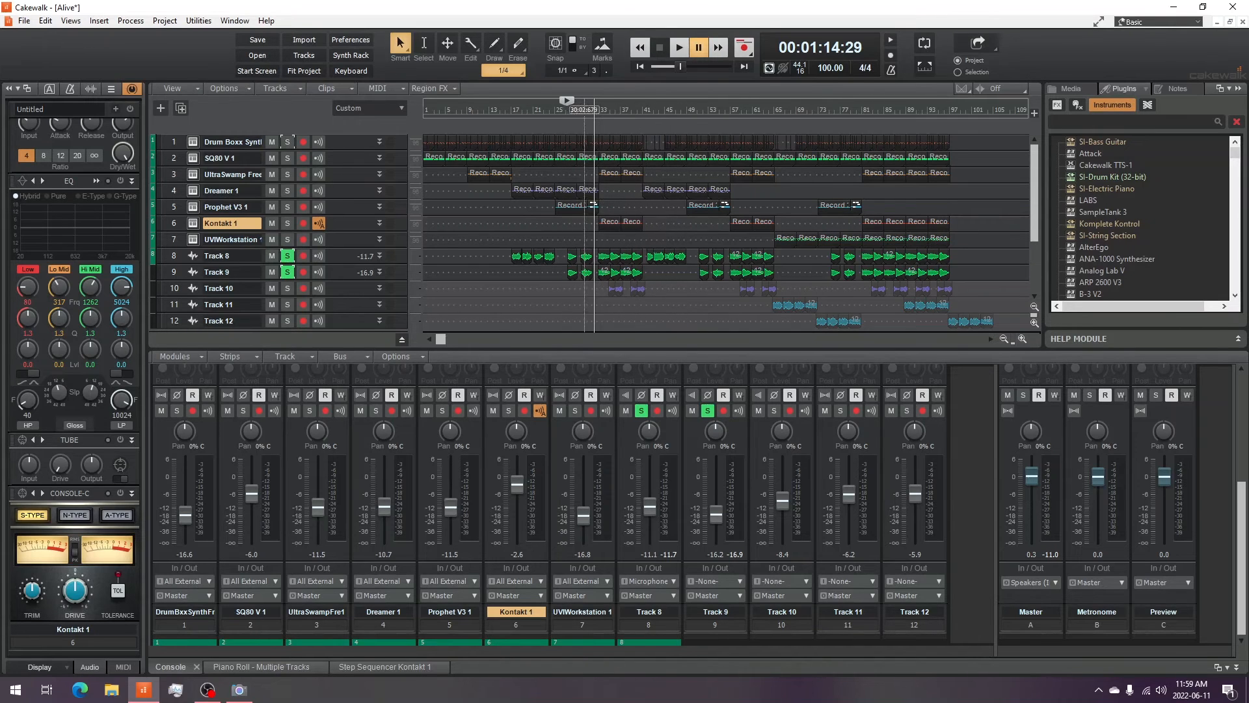
# - Briefly solo Track 10, then unsolo Track 10 and Track 9 so only Track 8 stays soloed
pyautogui.click(287, 289)
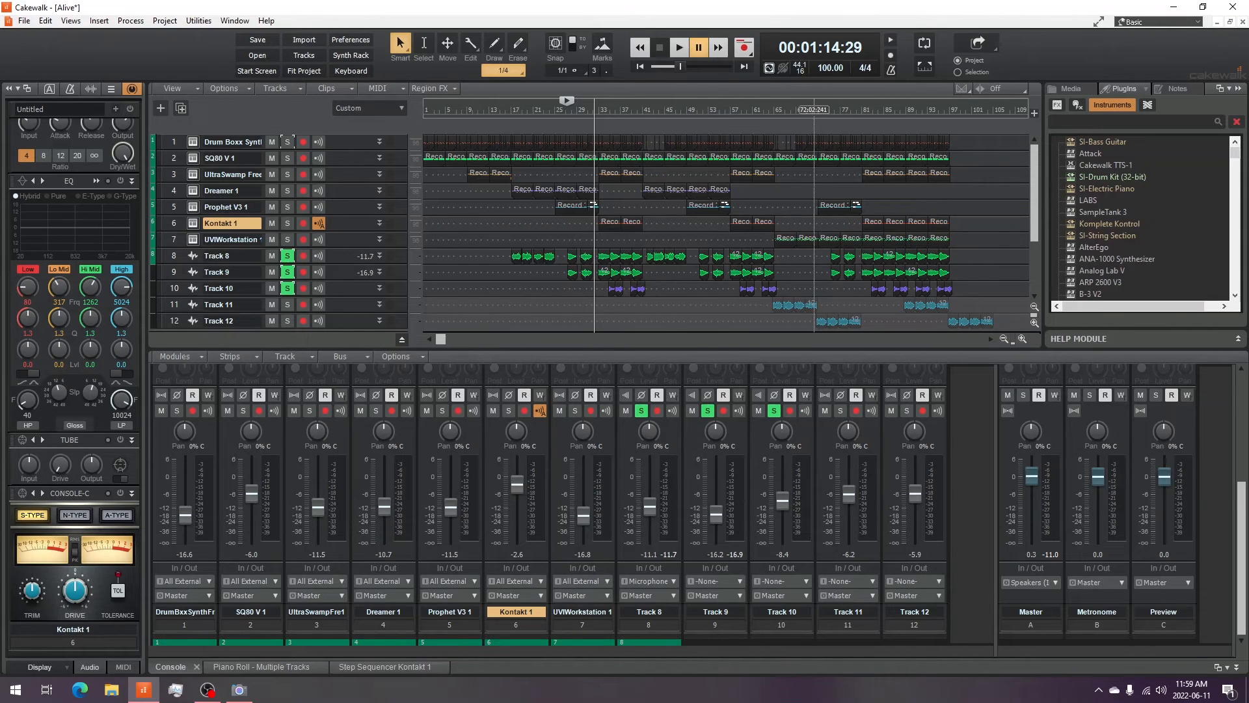
pyautogui.click(288, 288)
pyautogui.click(287, 272)
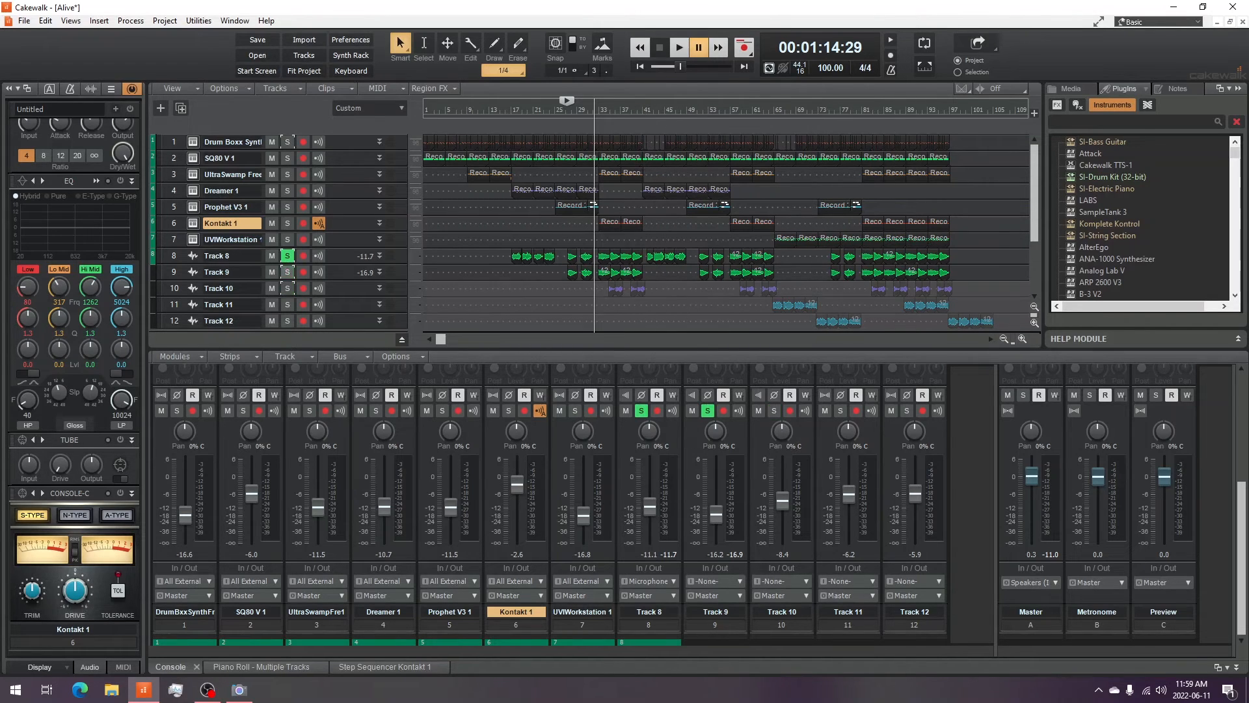
# - Unsolo Track 8, solo Track 11 and Track 12, and move the playhead to about bar 64
pyautogui.click(288, 256)
pyautogui.click(288, 304)
pyautogui.click(288, 320)
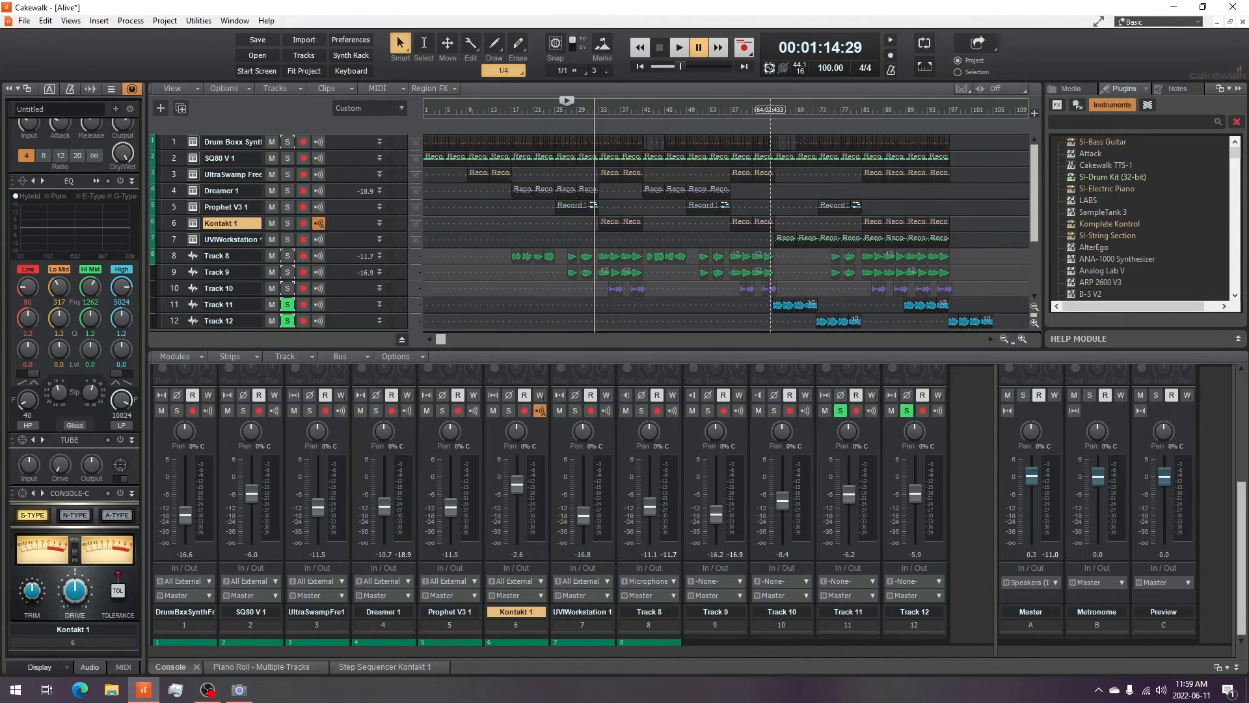
pyautogui.click(769, 108)
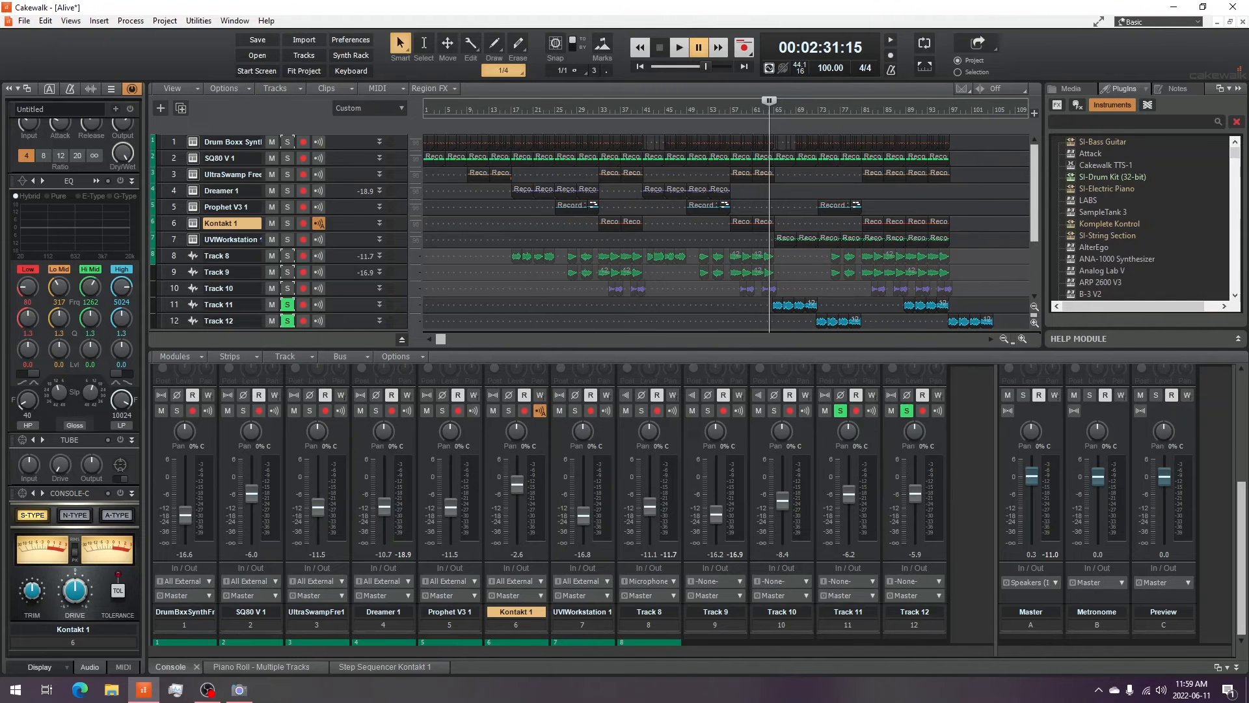
pyautogui.moveTo(1034, 192)
pyautogui.mouseDown()
pyautogui.moveTo(1034, 225)
pyautogui.moveTo(1034, 208)
pyautogui.mouseUp()
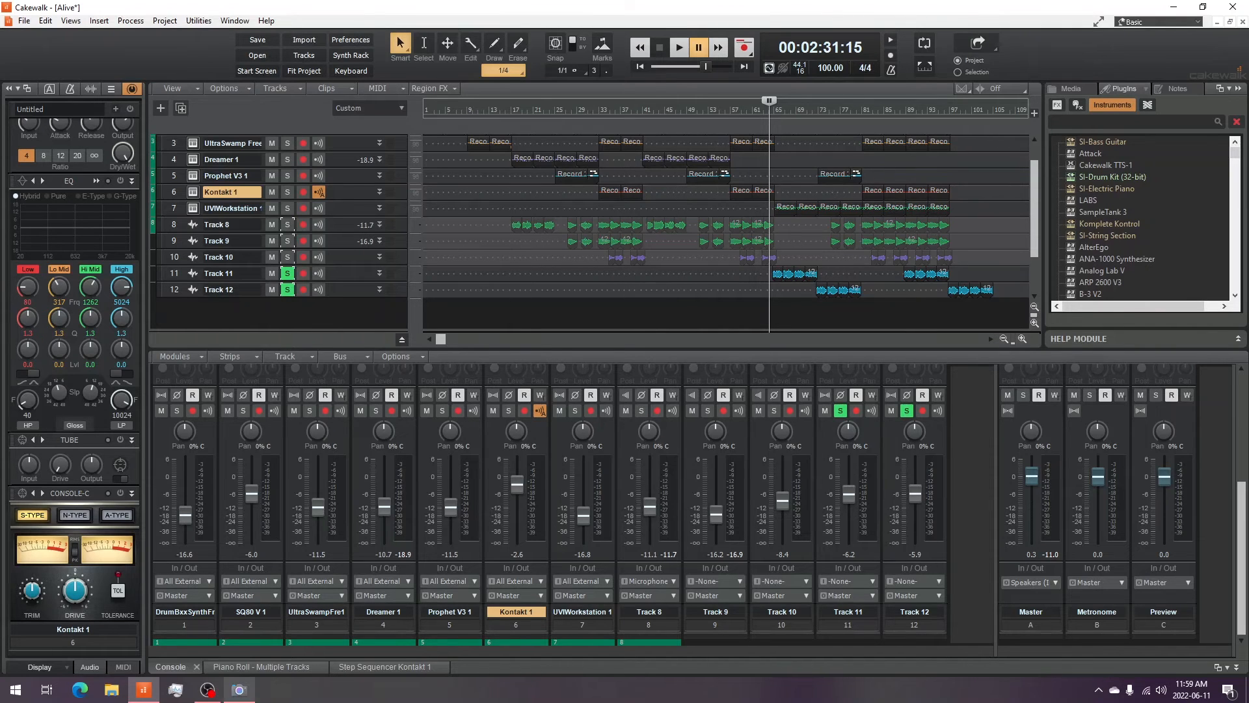
# - Open Track 11's VocalSynth 2 effect, browse its preset manager, and close the plug-in window
pyautogui.click(239, 690)
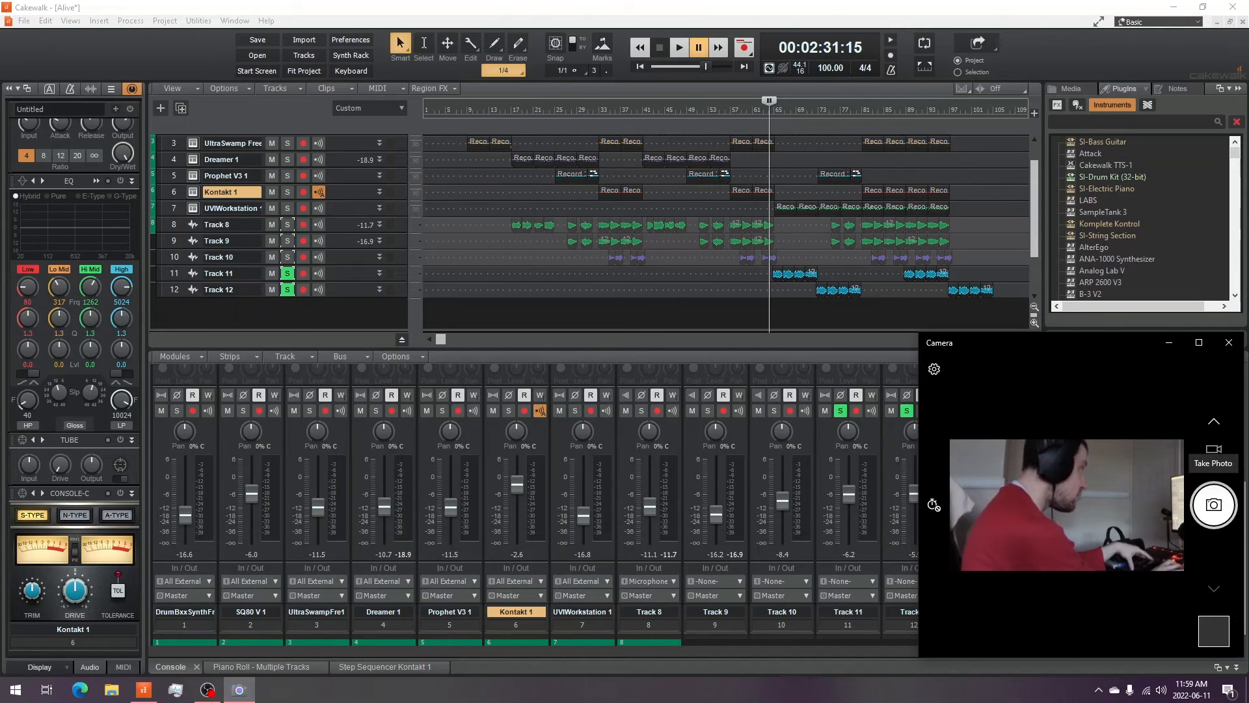
pyautogui.click(218, 273)
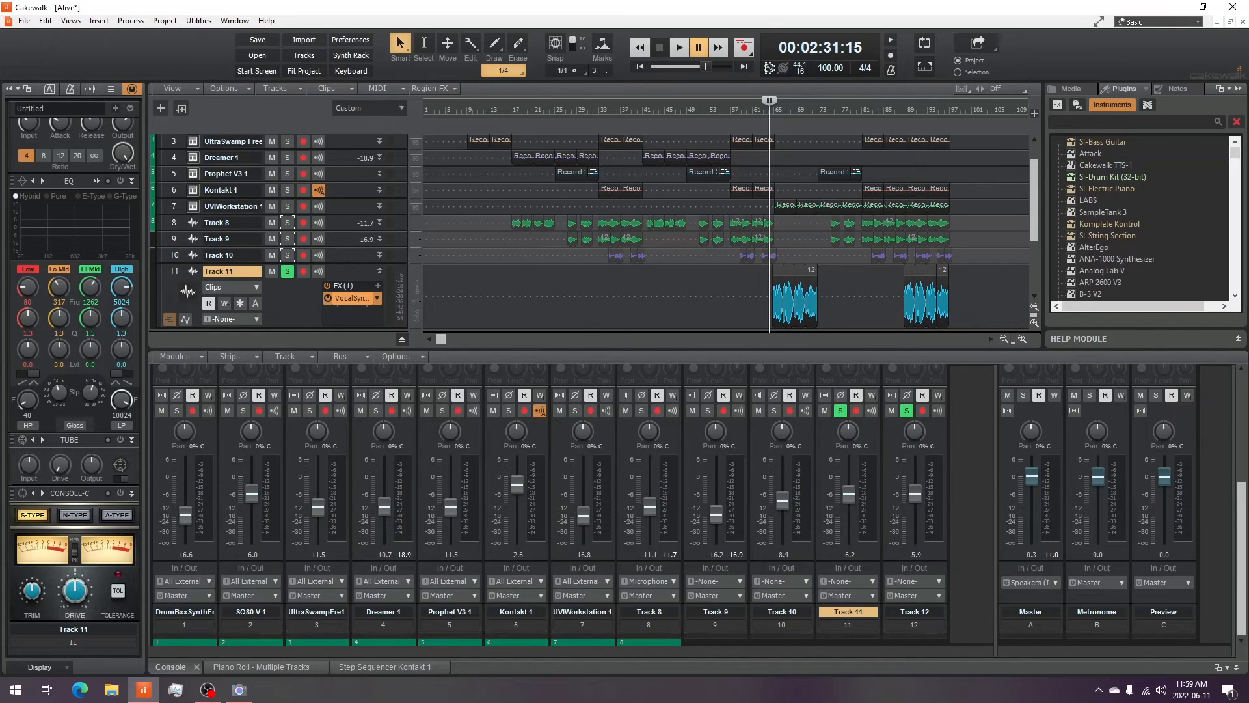
pyautogui.doubleClick(350, 298)
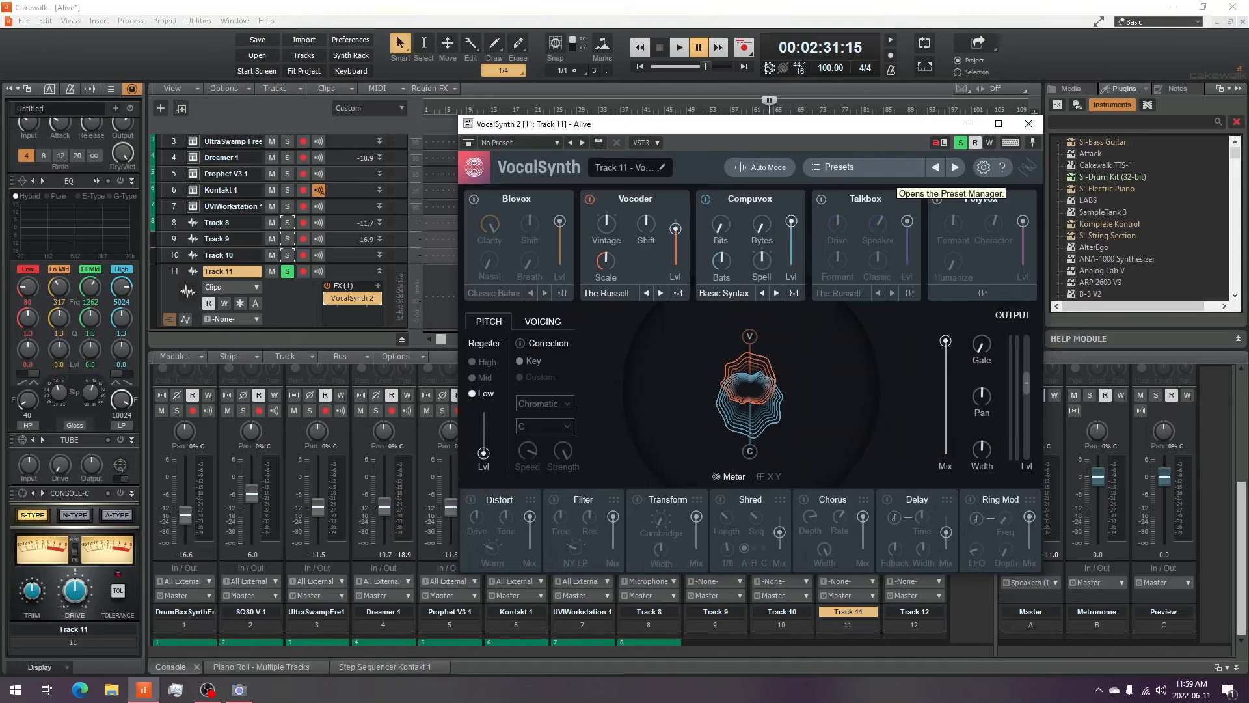
pyautogui.click(893, 170)
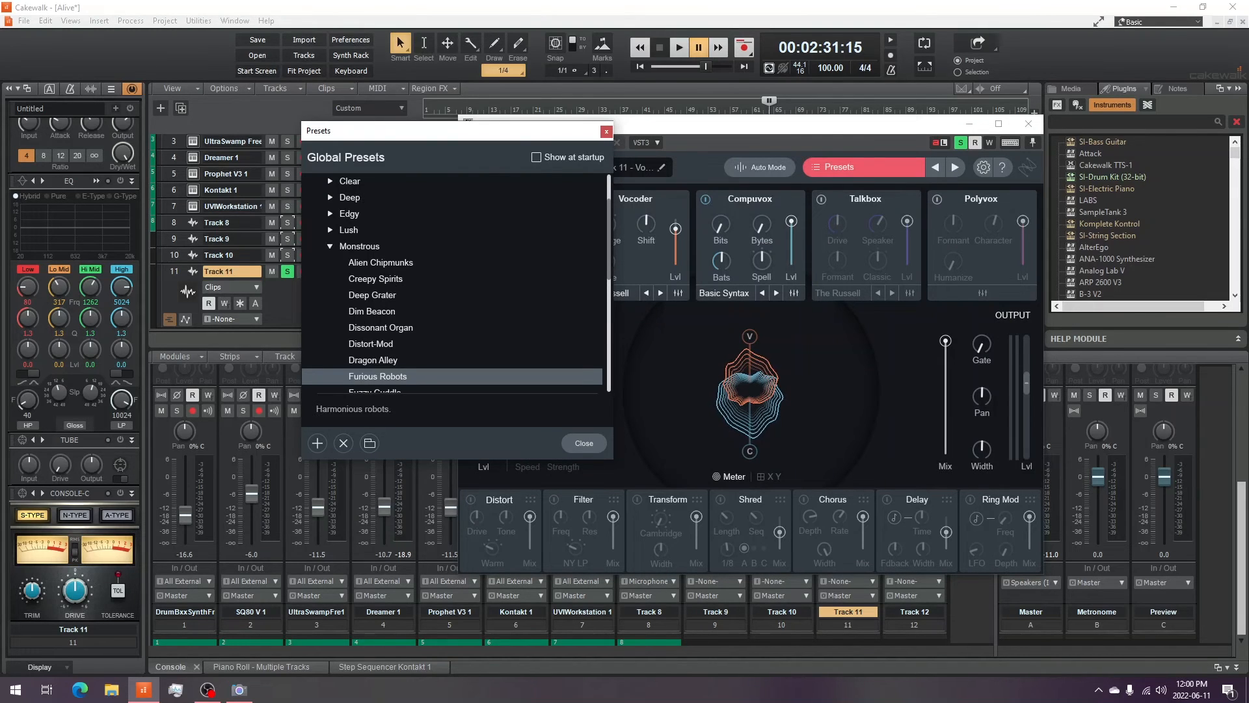
pyautogui.click(606, 131)
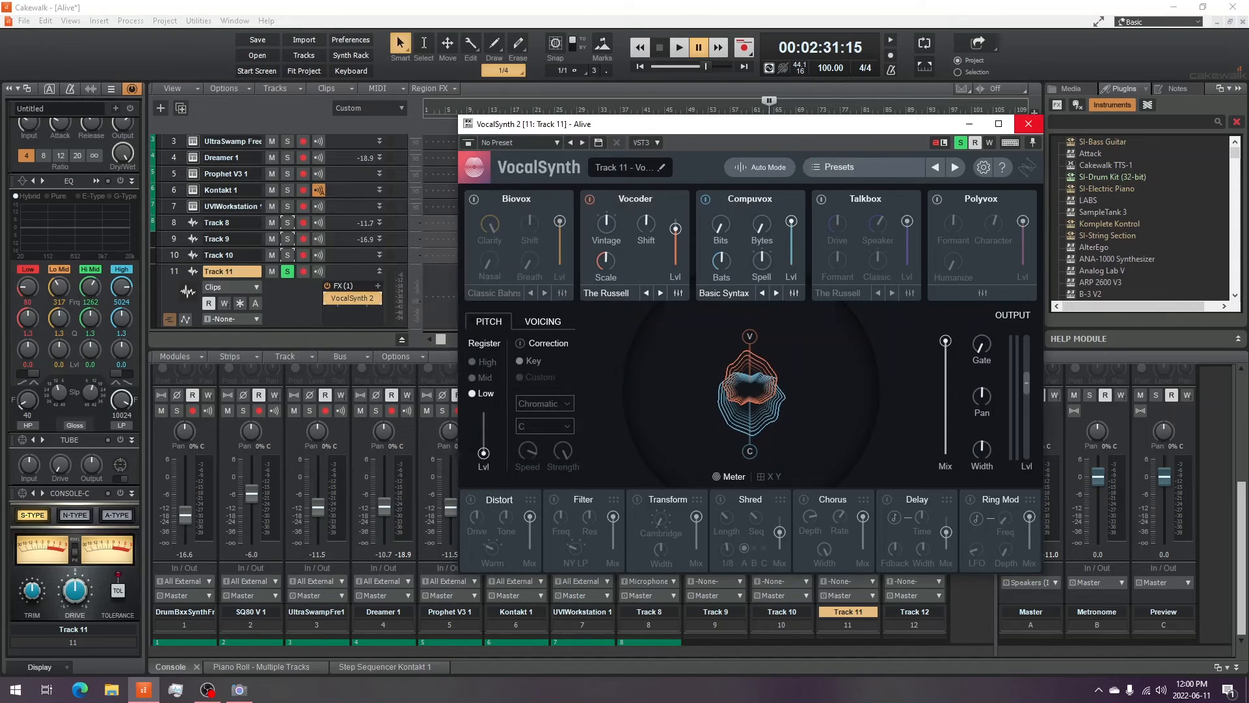
pyautogui.click(1028, 124)
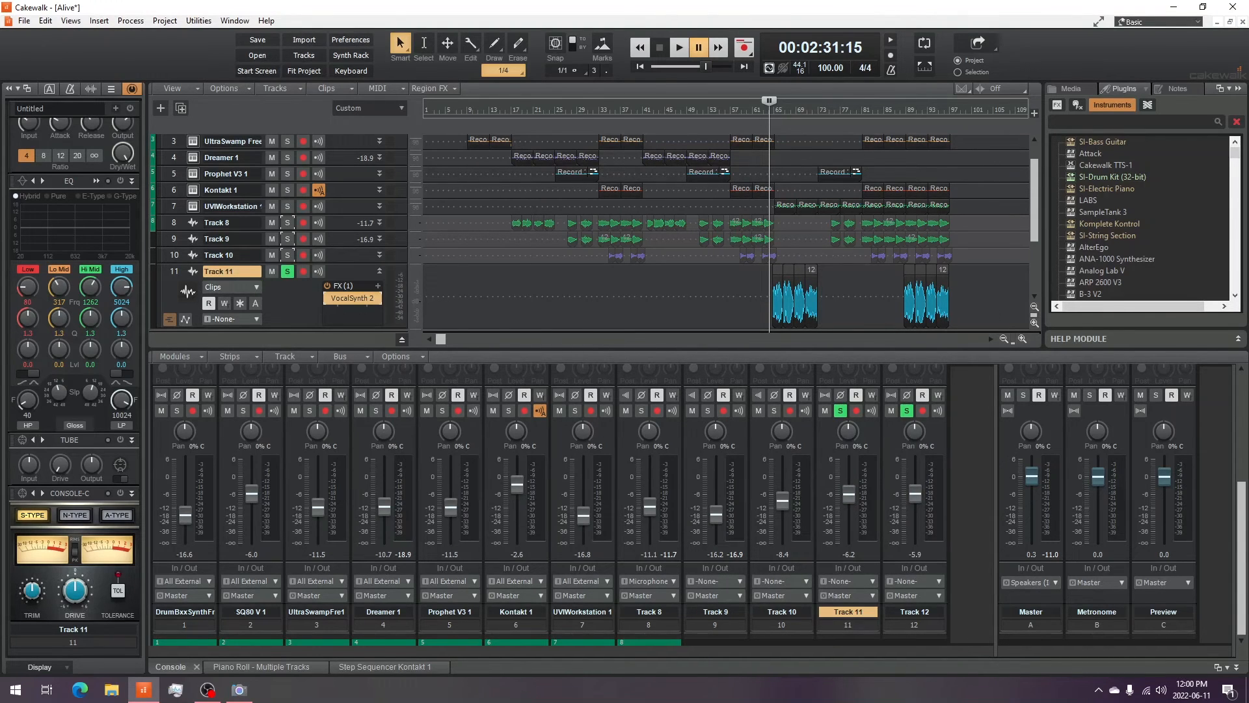
# - Play and stop the soloed Track 11 and Track 12
pyautogui.scroll(-3, 725, 230)
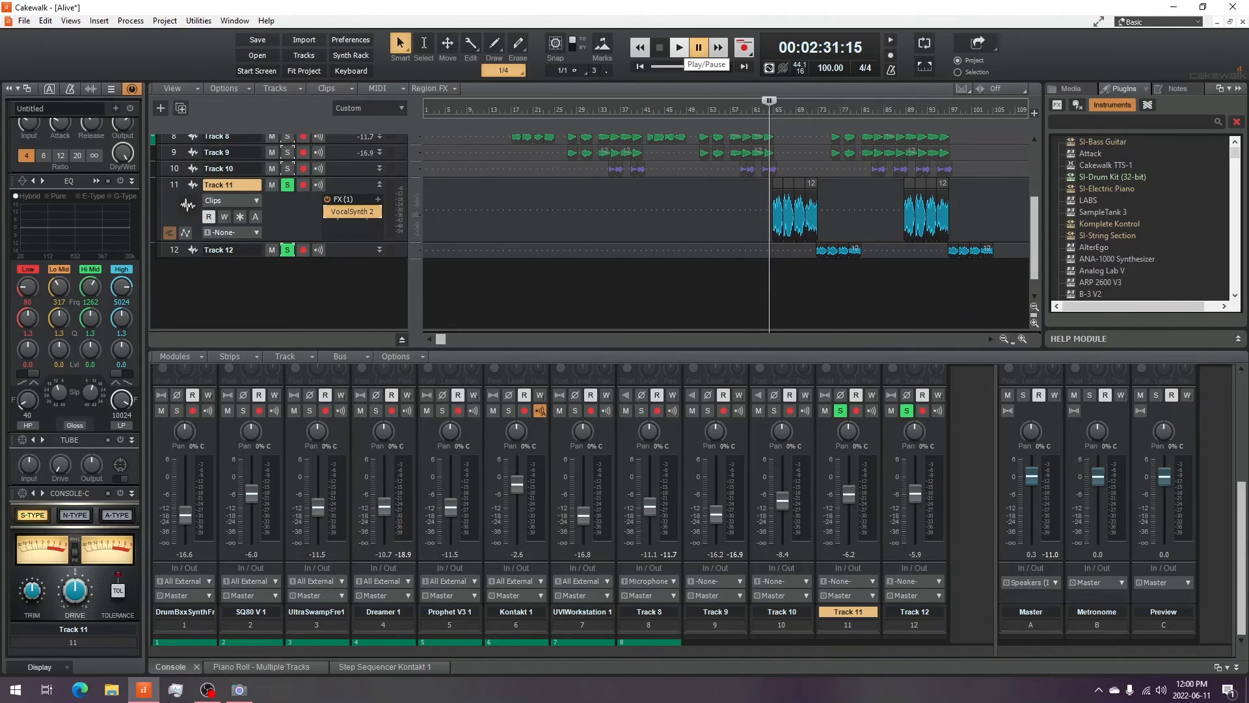
pyautogui.press('space')
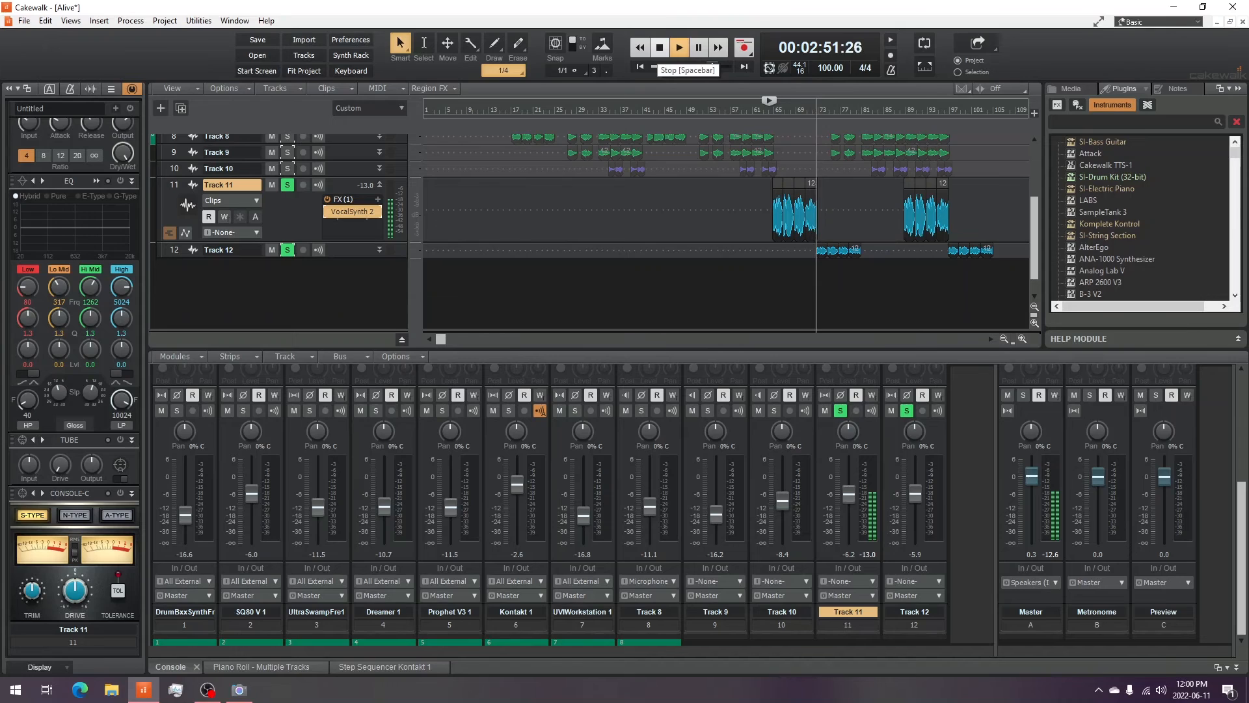
pyautogui.click(659, 47)
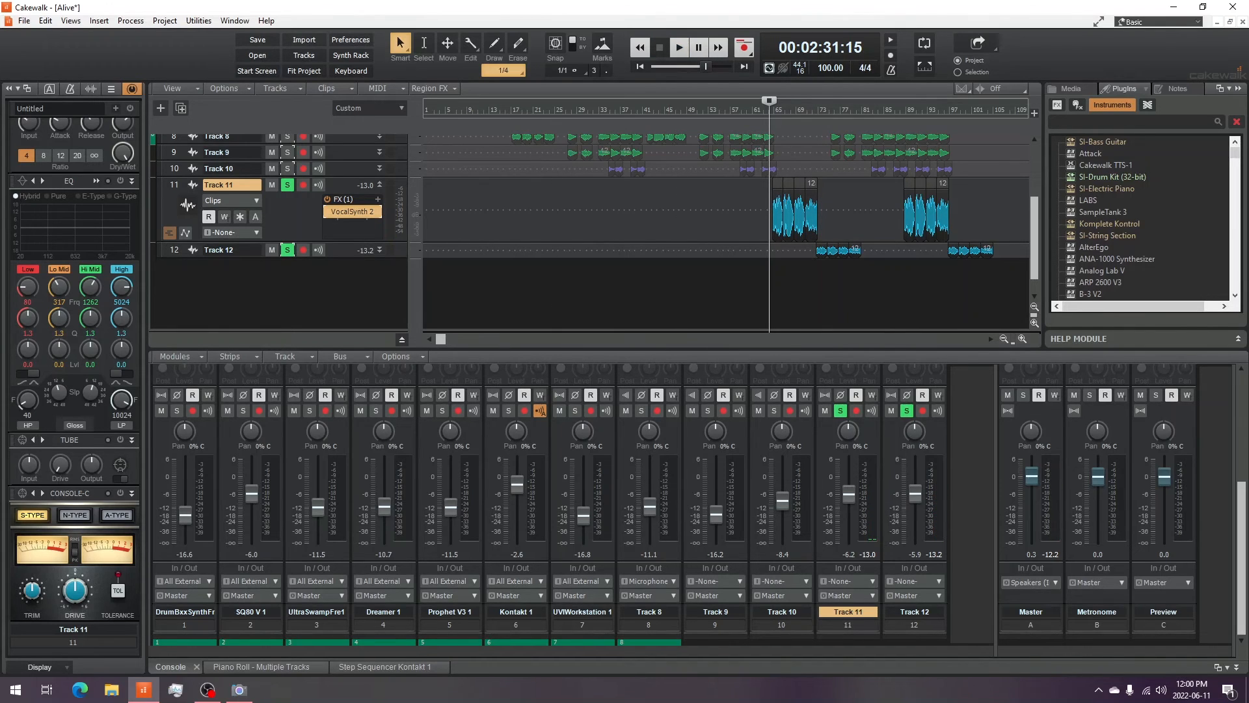
# - Collapse Track 11, unsolo Track 11 and Track 12, and return the playhead to the start
pyautogui.click(380, 184)
pyautogui.click(287, 201)
pyautogui.click(288, 185)
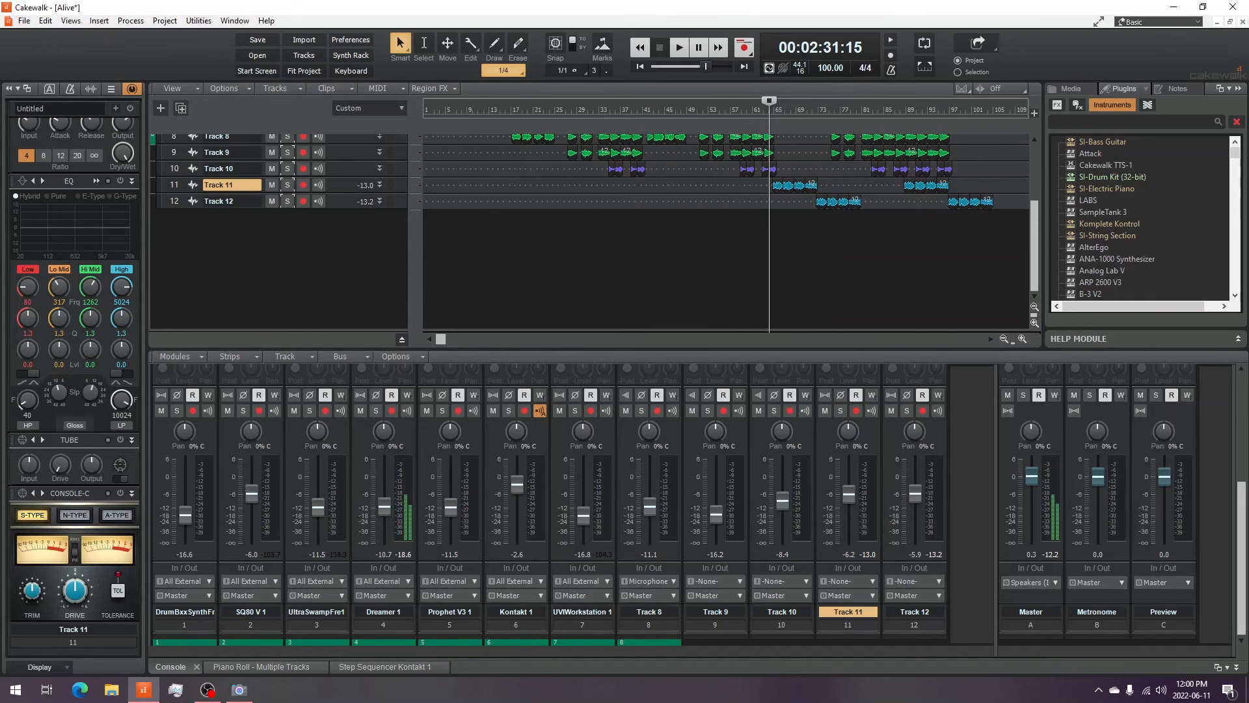
pyautogui.scroll(3, 594, 231)
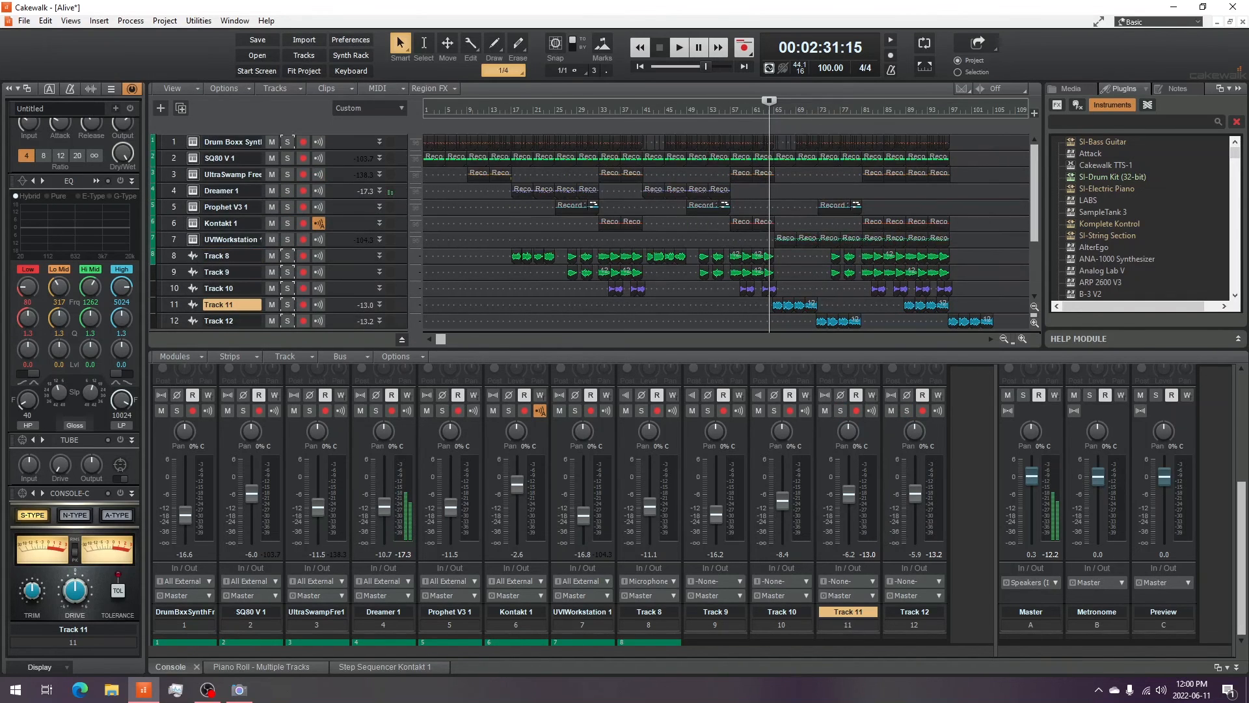
pyautogui.press('w')
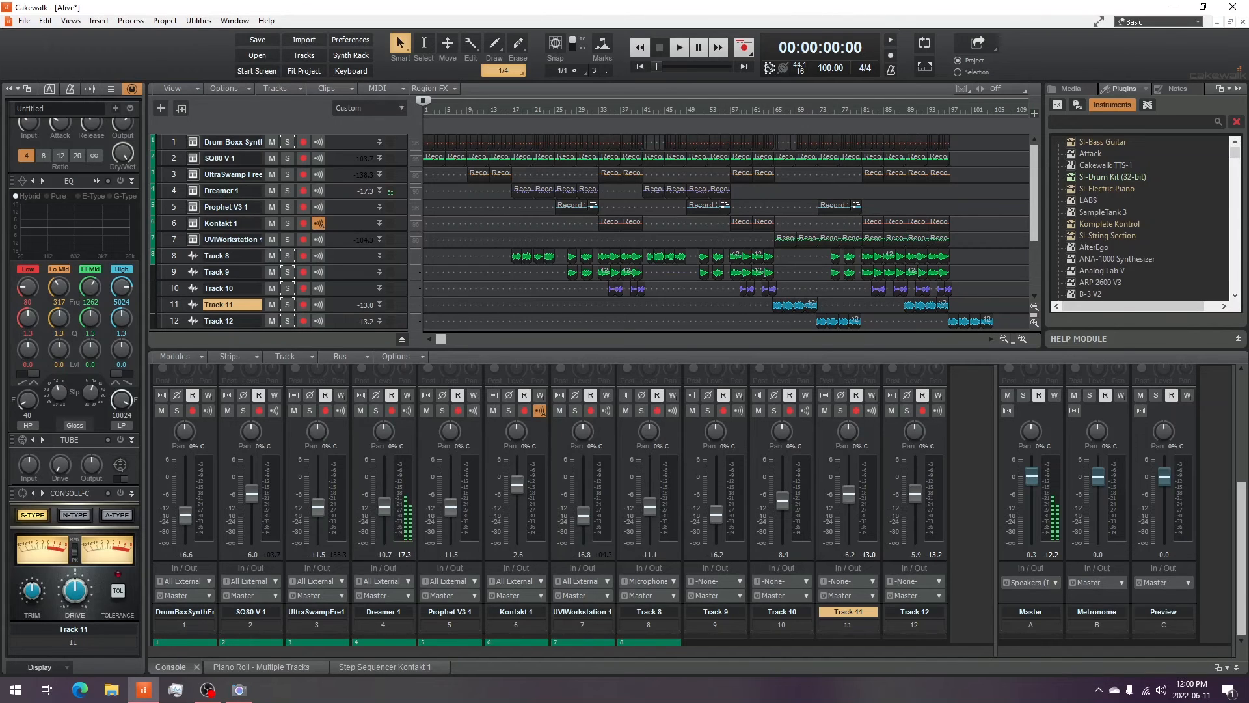
# - Open the Master bus's Ozone 9 Elements plug-in from the mixer's effect bins and close it
pyautogui.click(239, 690)
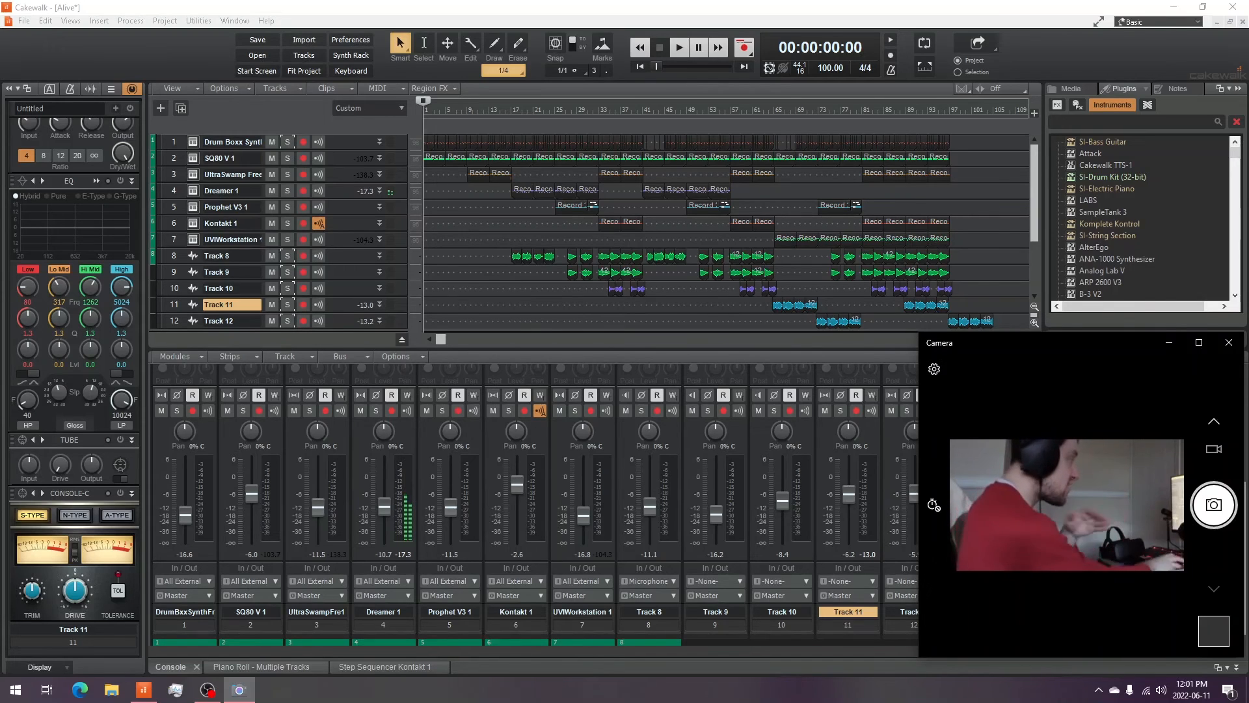
pyautogui.hotkey('alt', 'Tab')
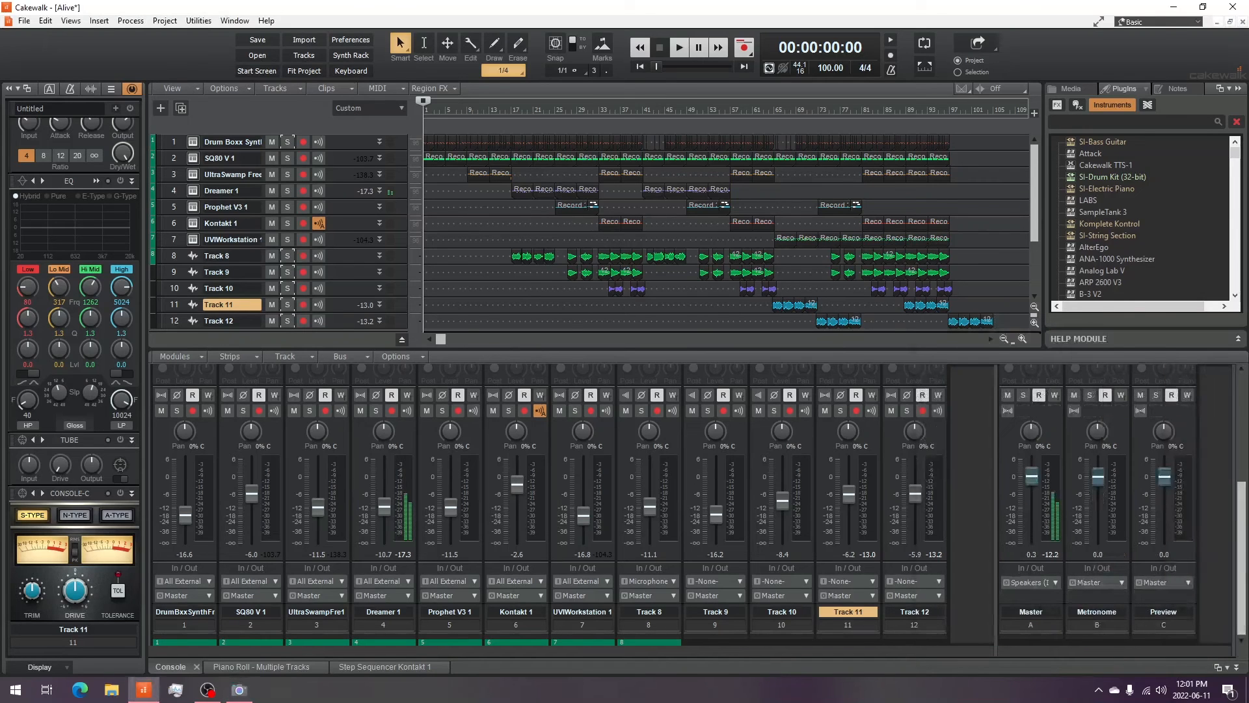
pyautogui.moveTo(1241, 557); pyautogui.dragTo(1241, 448)
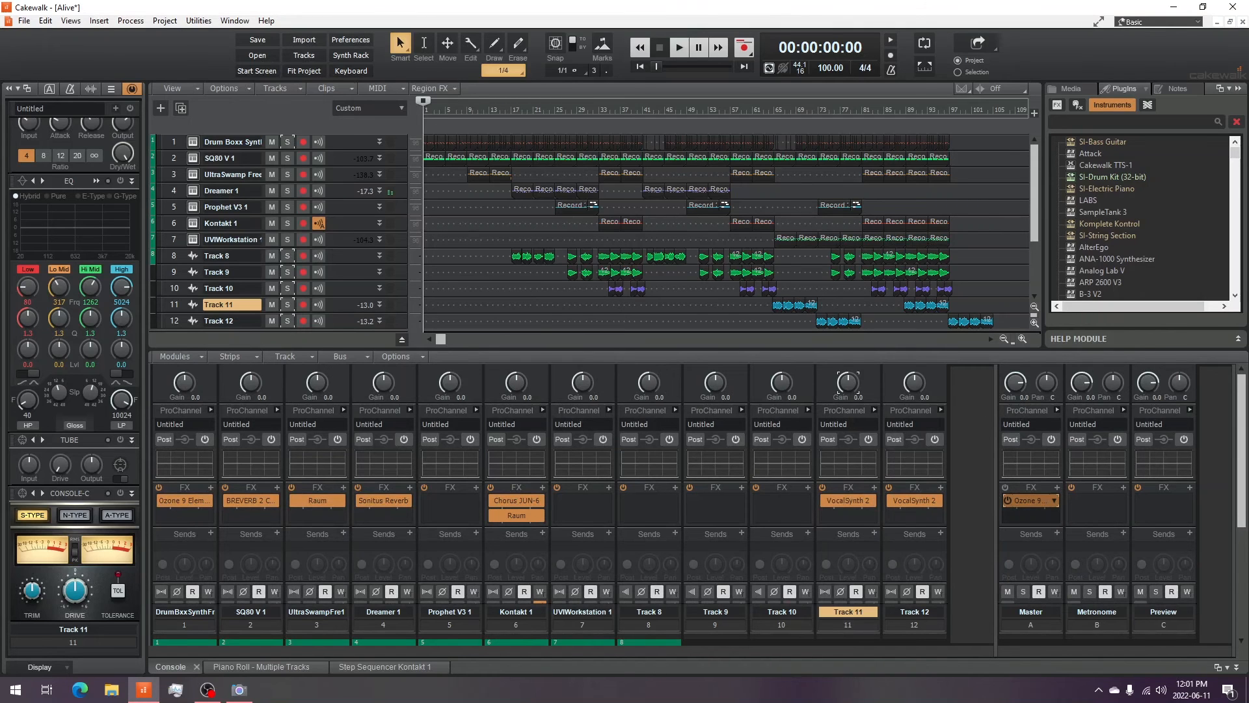
pyautogui.doubleClick(1025, 501)
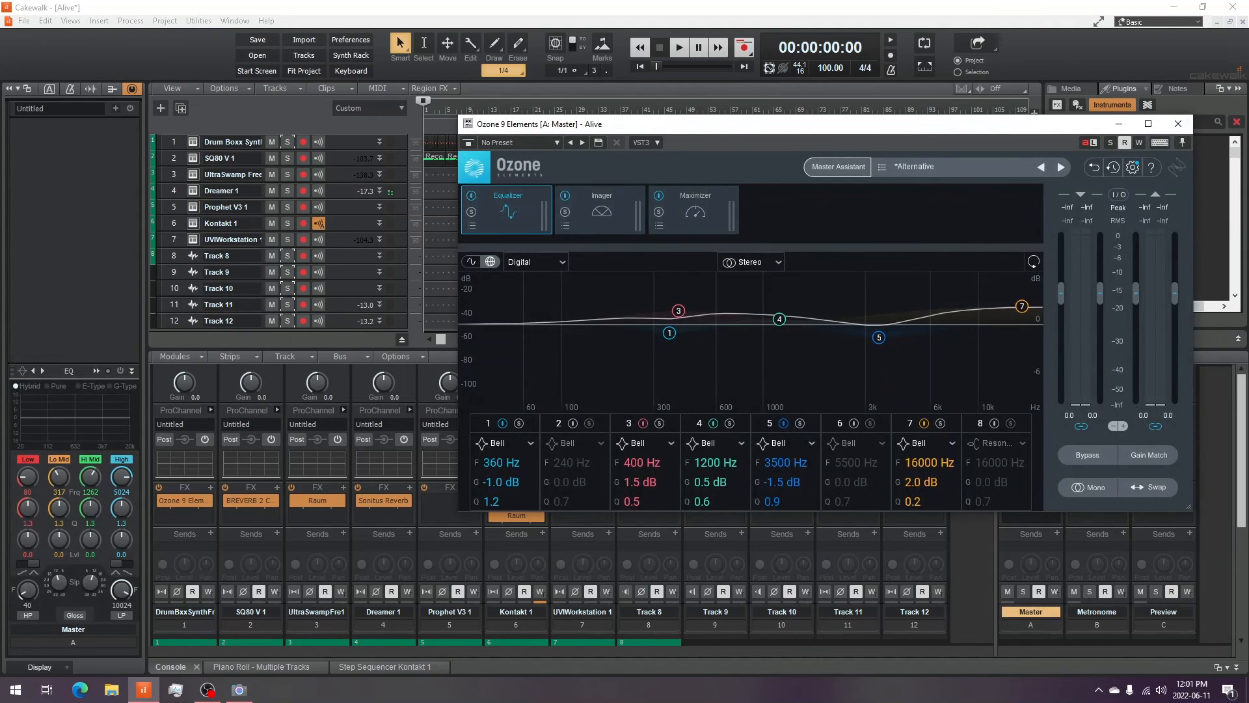
pyautogui.click(1177, 124)
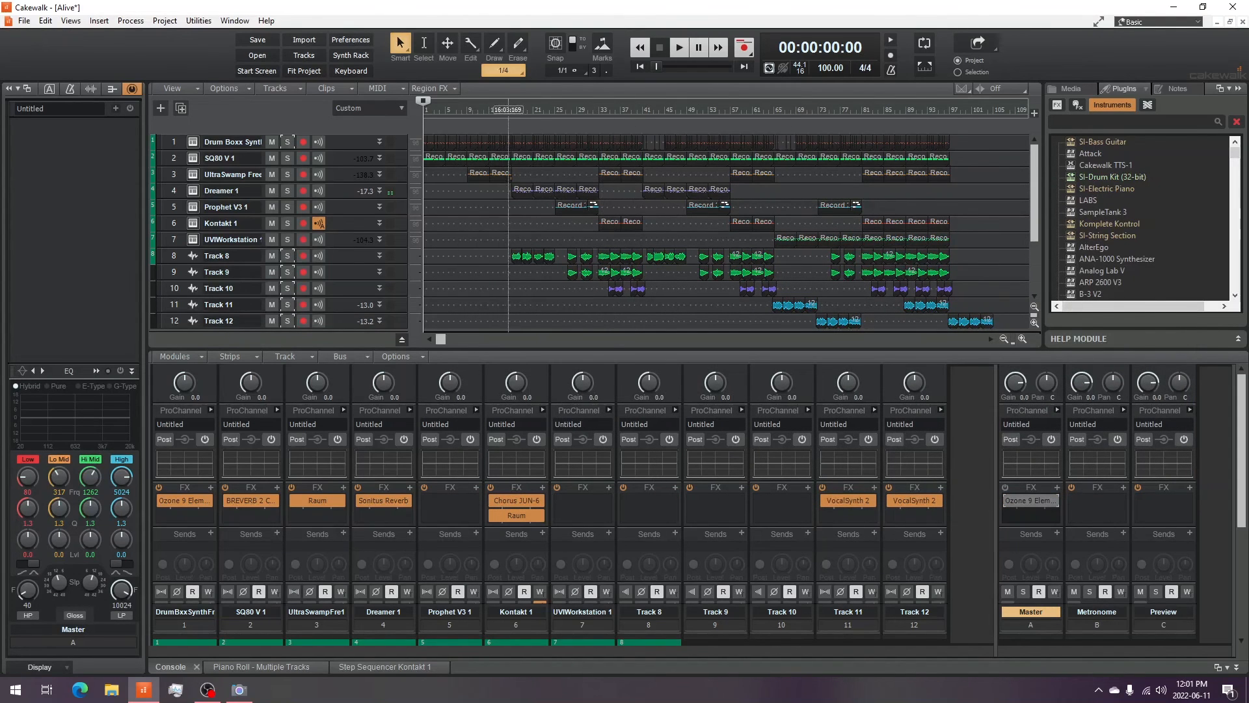
# - Play the full mix from about bar 64, toggle the Master's Ozone 9 Elements bypass, and stop playback
pyautogui.click(769, 109)
pyautogui.click(679, 48)
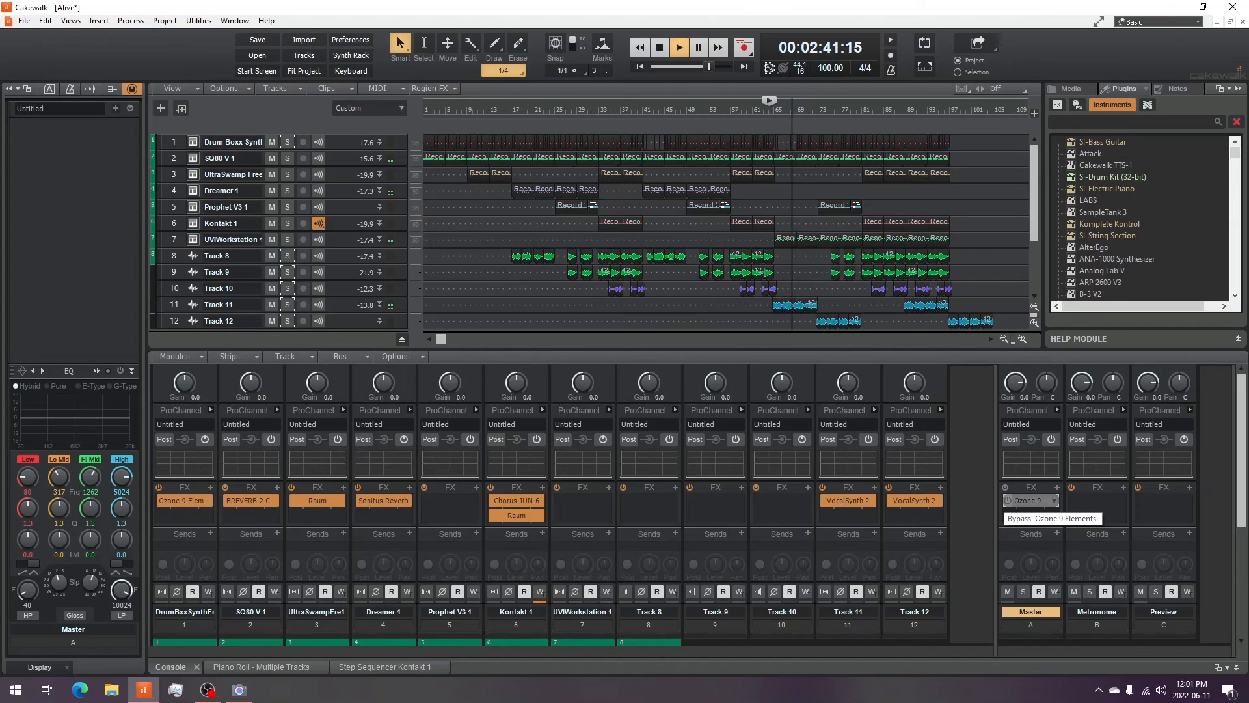
pyautogui.click(1008, 500)
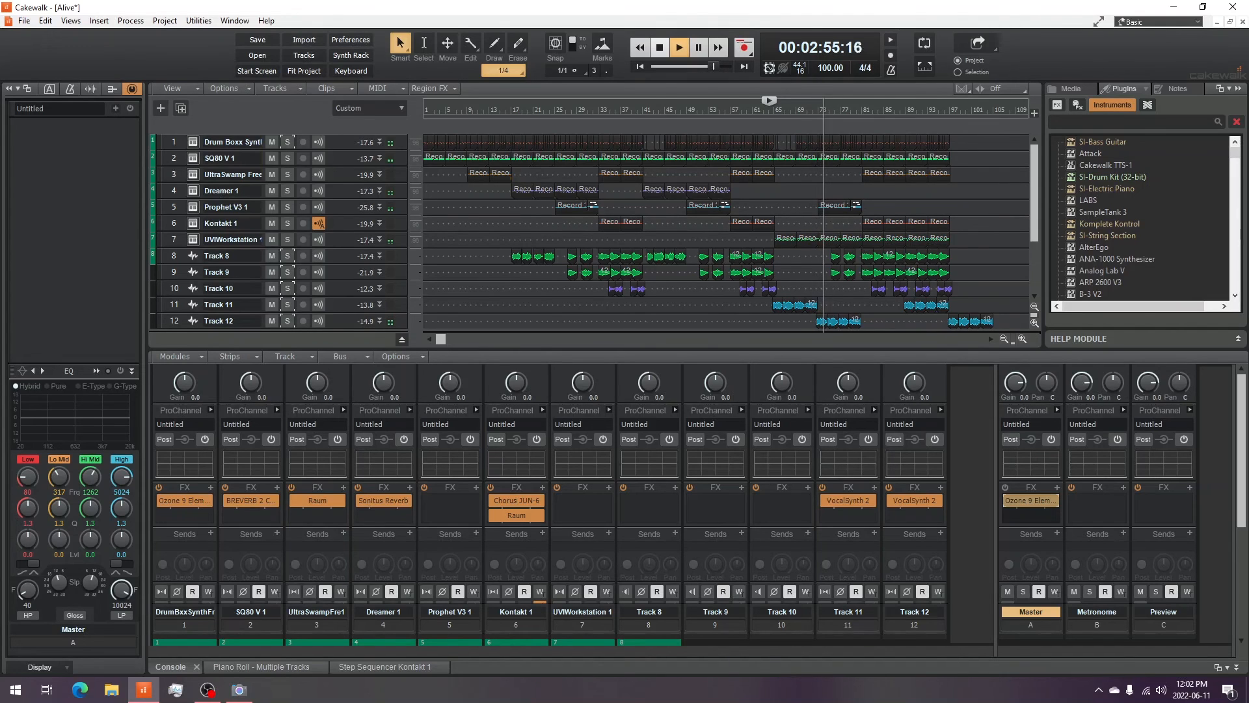
pyautogui.click(659, 47)
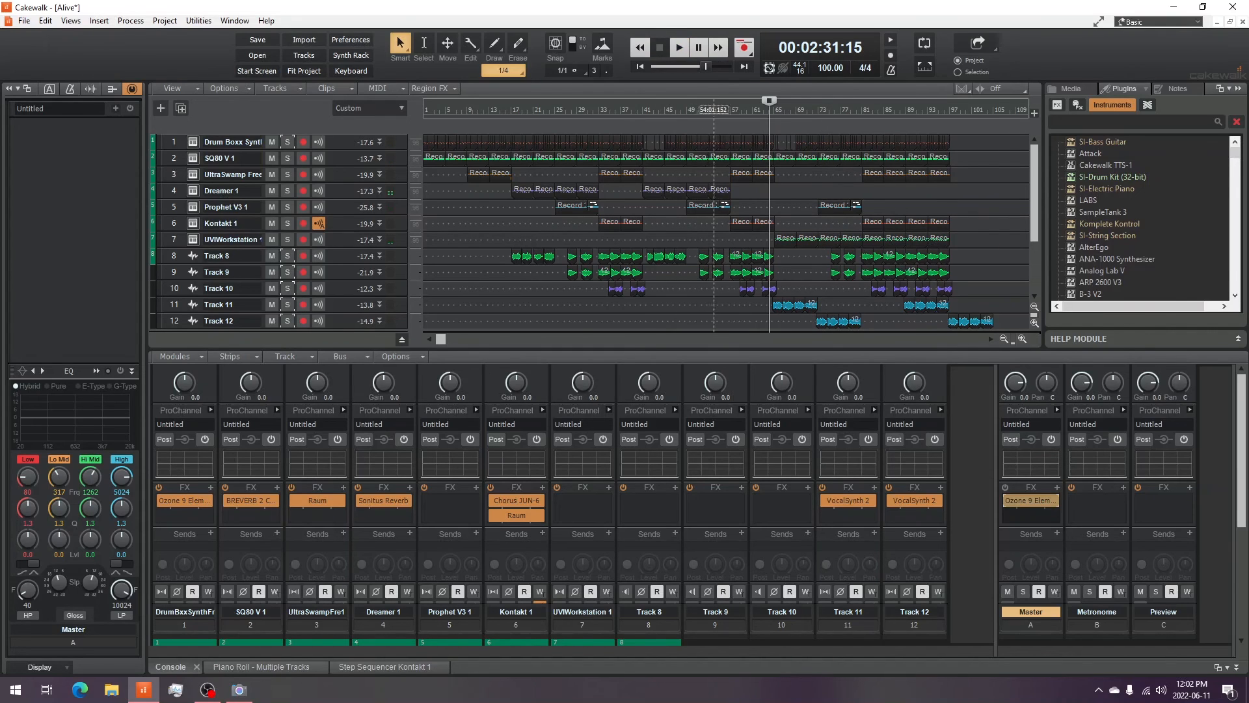
pyautogui.click(239, 689)
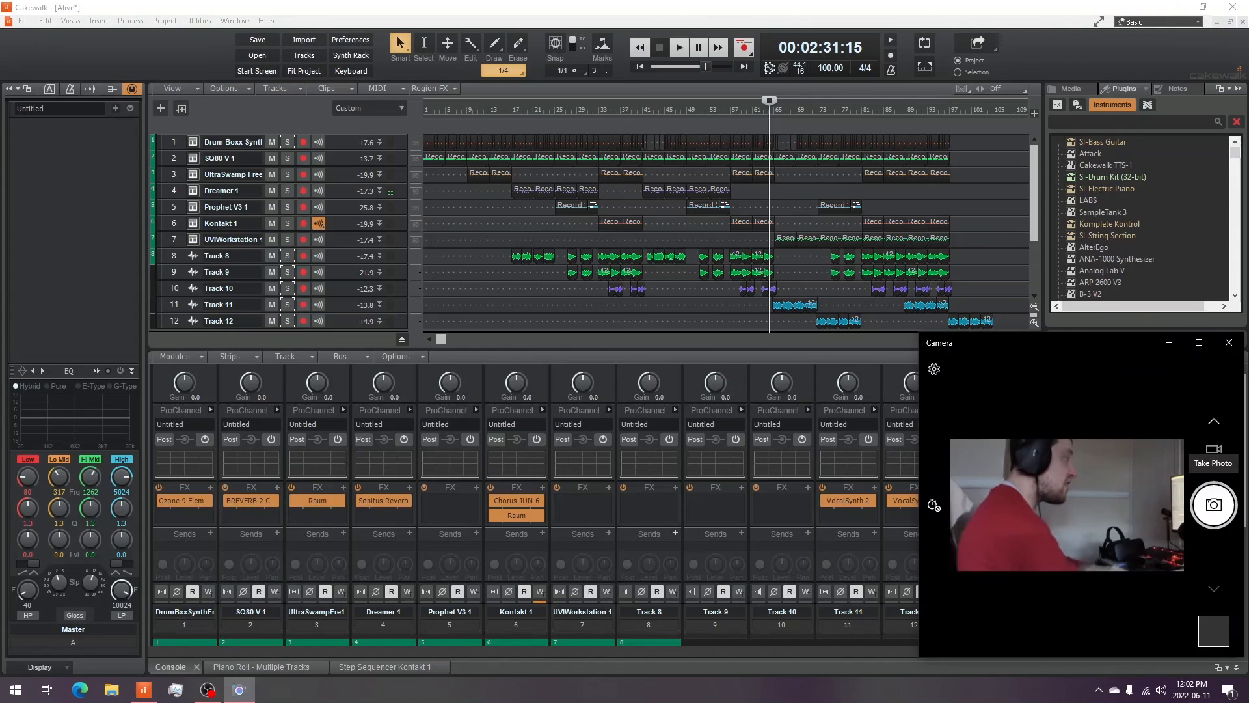